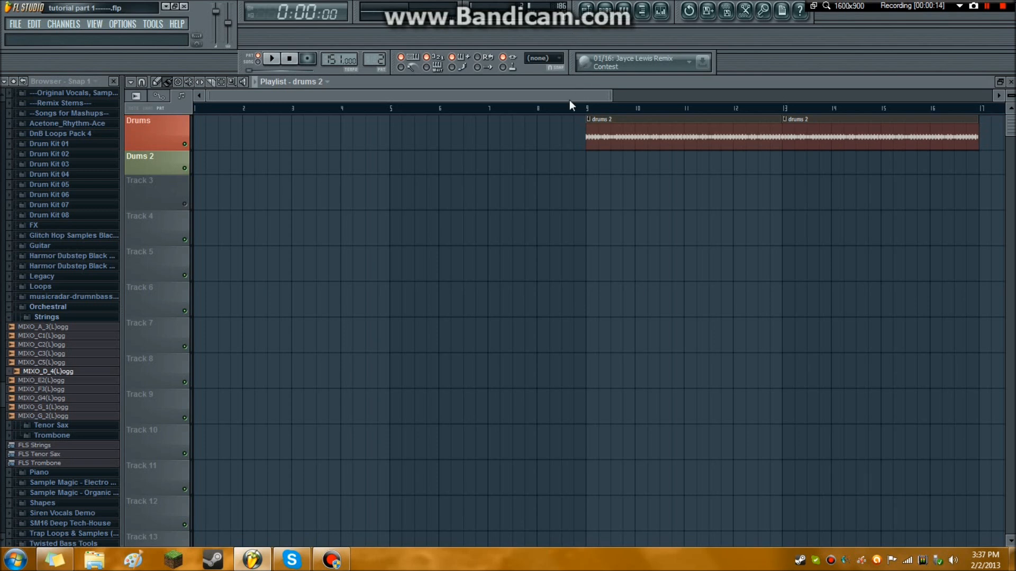
# Set the playlist's playback position to the start of the drums clips at bar 9.
pyautogui.moveTo(504, 96); pyautogui.dragTo(637, 100)
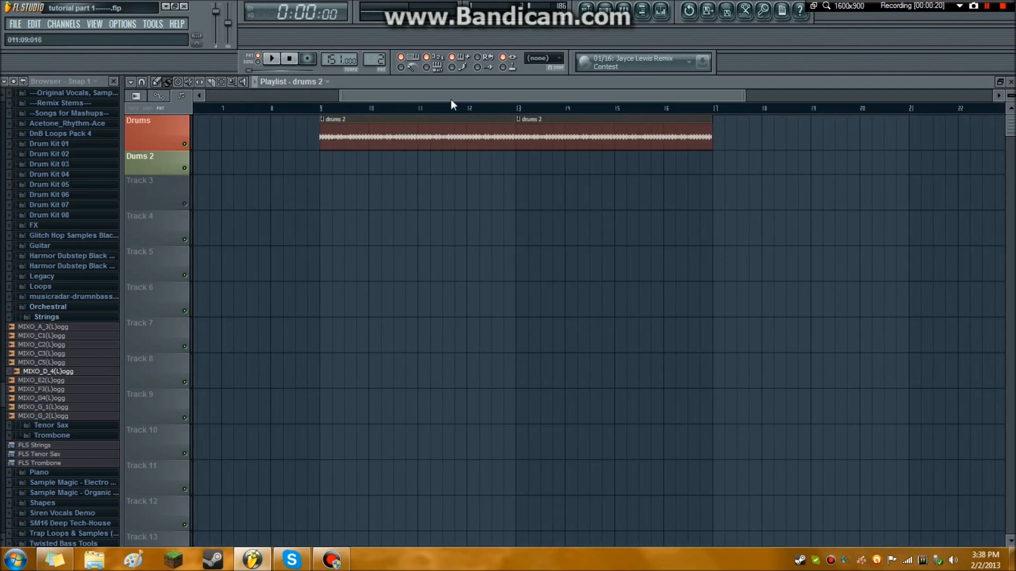
pyautogui.moveTo(451, 99); pyautogui.dragTo(419, 99)
pyautogui.click(390, 108)
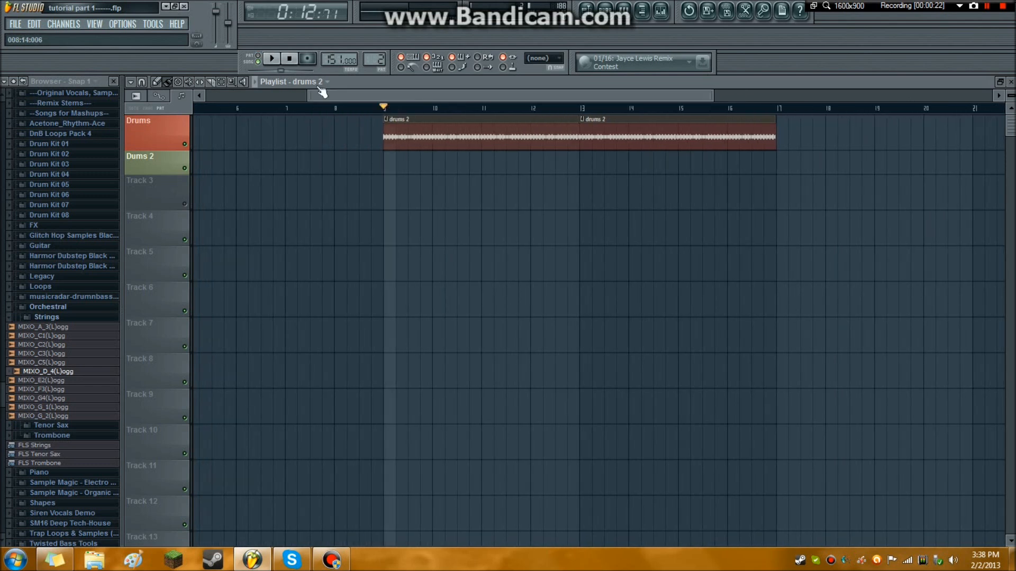
# Play the drums, set the project tempo to 154 BPM, and stop playback.
pyautogui.click(272, 58)
pyautogui.moveTo(334, 60); pyautogui.dragTo(334, 58)
pyautogui.click(295, 63)
pyautogui.click(280, 63)
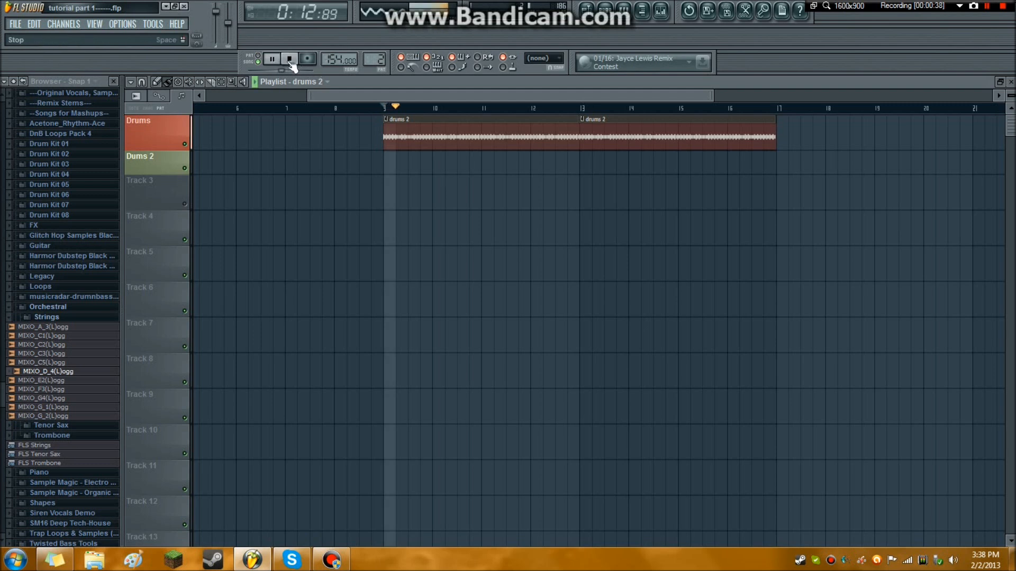
pyautogui.click(290, 60)
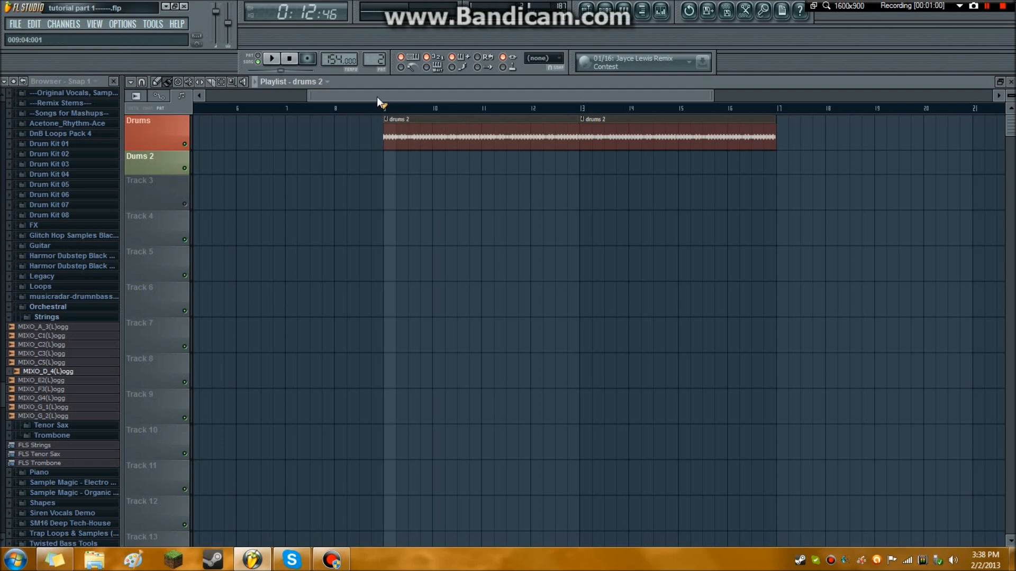
# Look over the mixer tracks, close the mixer and return to the playlist.
pyautogui.click(667, 15)
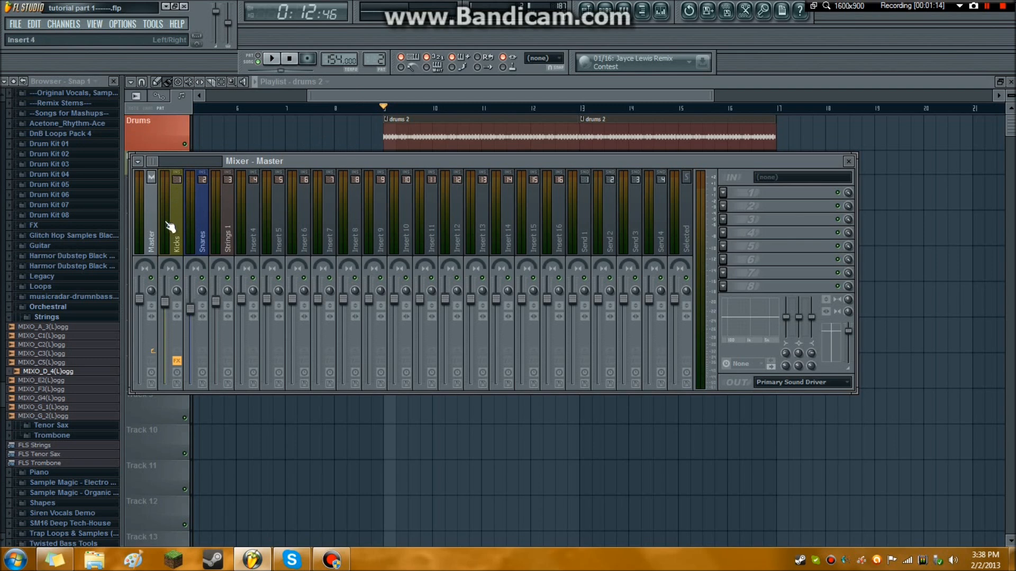
pyautogui.click(1011, 82)
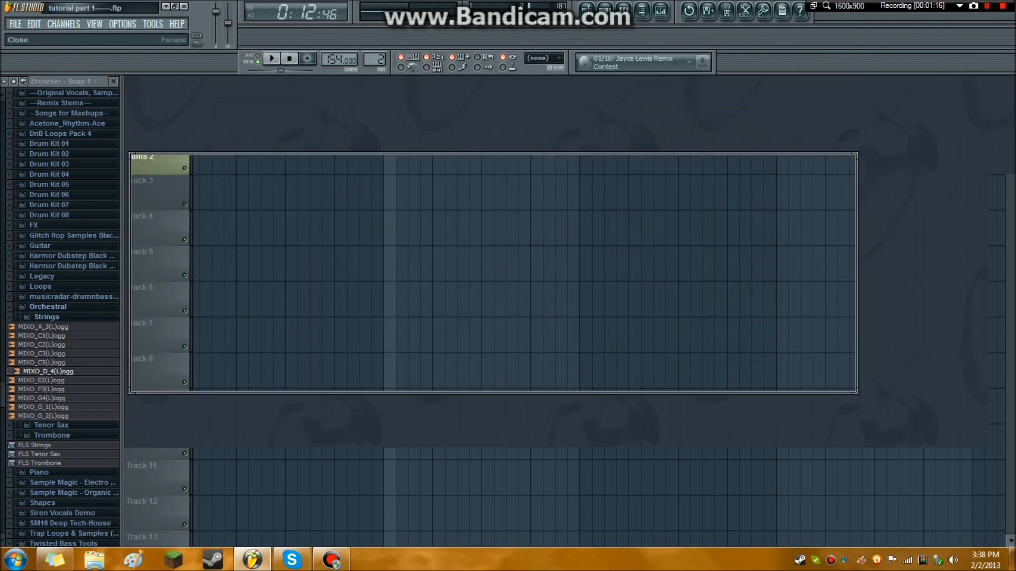
pyautogui.click(586, 11)
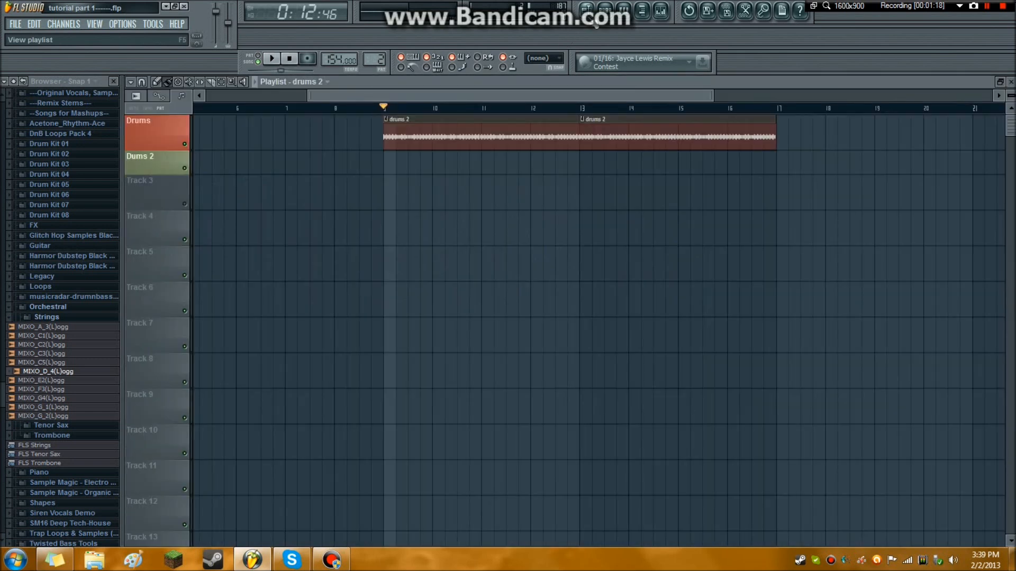
pyautogui.click(586, 11)
pyautogui.click(587, 11)
# Show the drums 2 pattern in the step sequencer, open the Kick 26 channel settings, and briefly play the drums.
pyautogui.click(605, 10)
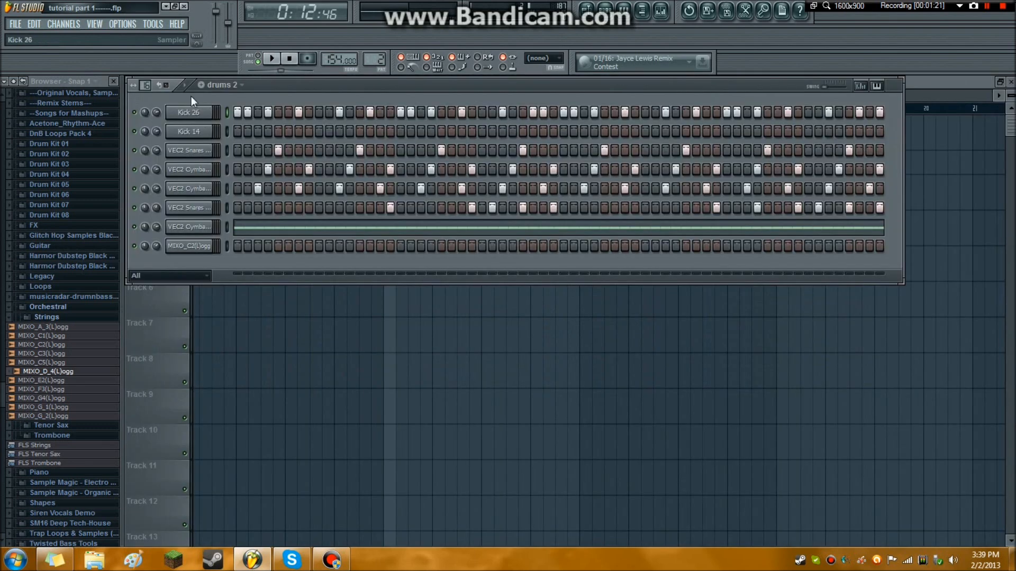
pyautogui.click(241, 86)
pyautogui.click(243, 107)
pyautogui.click(210, 114)
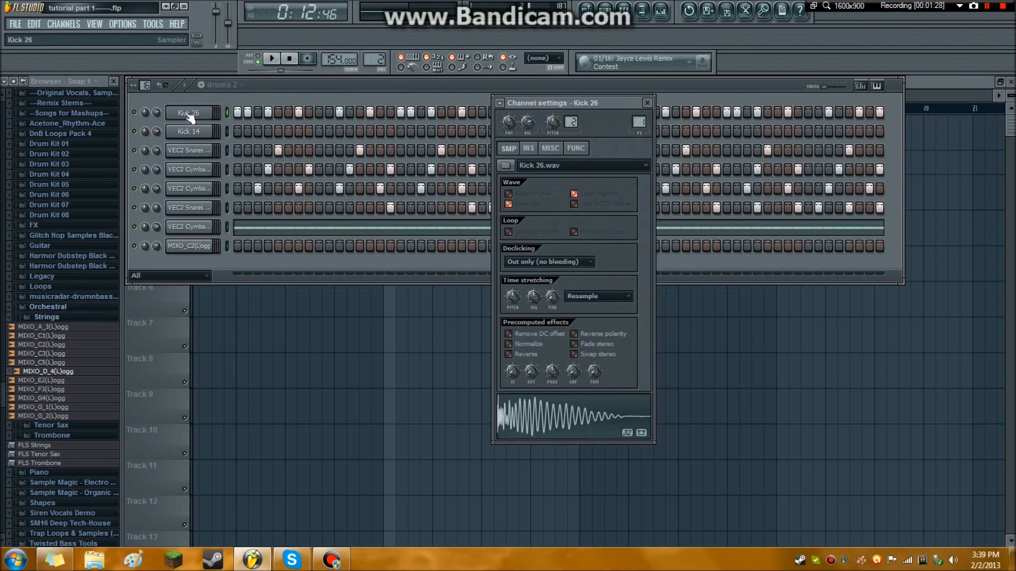
pyautogui.click(272, 59)
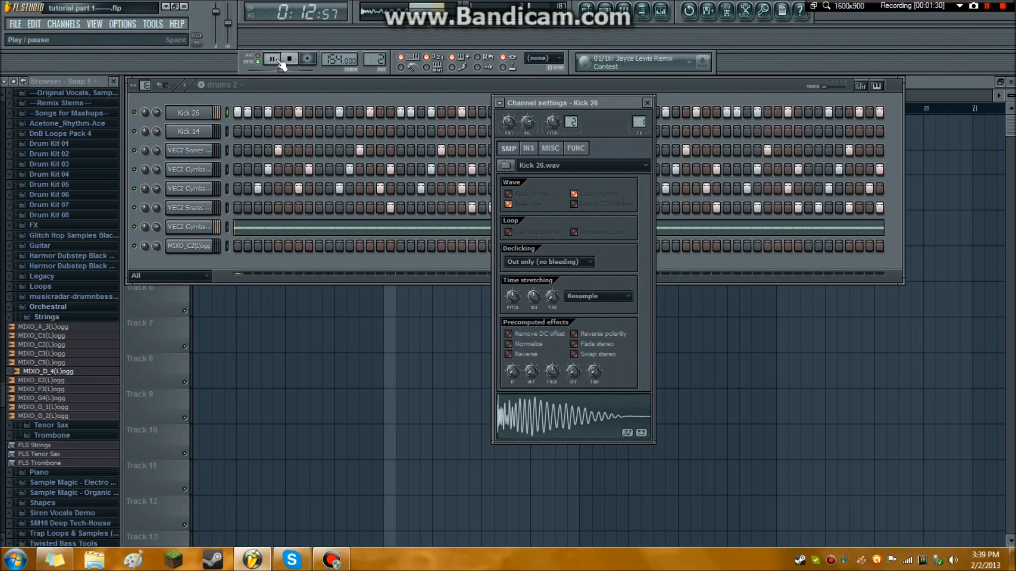
pyautogui.click(288, 59)
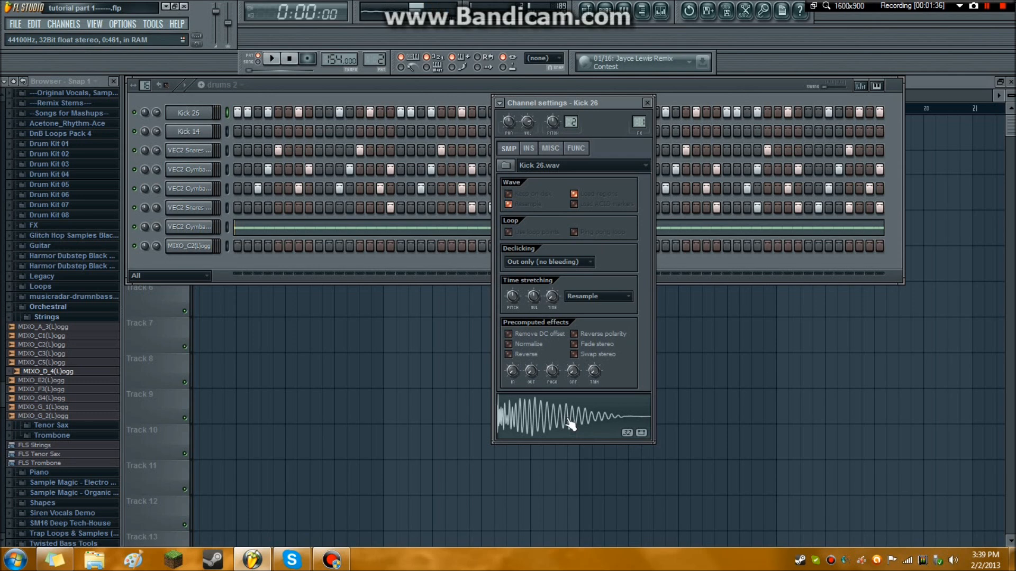
# View the instrument properties in the Kick 26 channel settings.
pyautogui.click(530, 149)
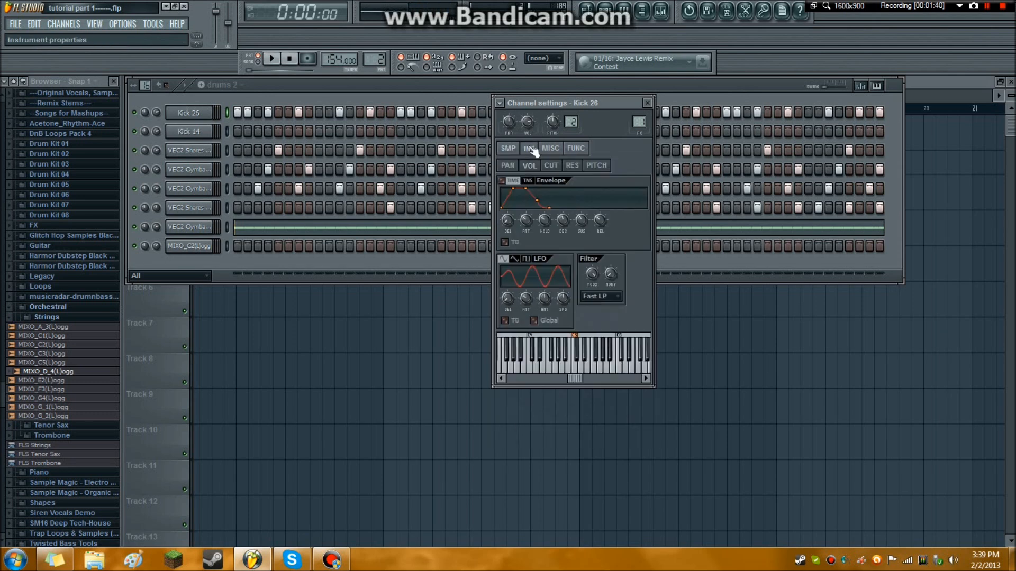
pyautogui.click(569, 152)
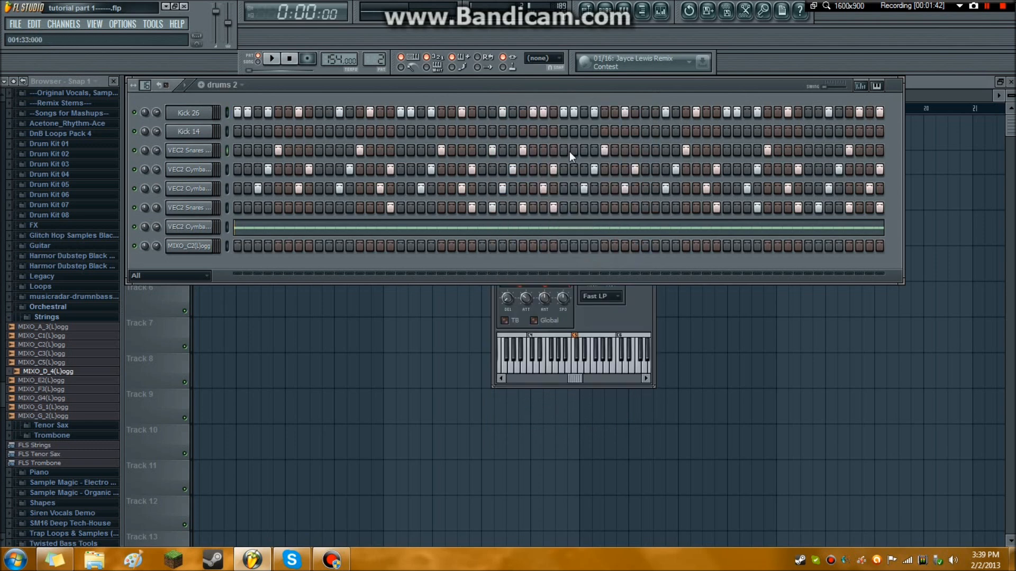
pyautogui.click(190, 112)
pyautogui.click(190, 111)
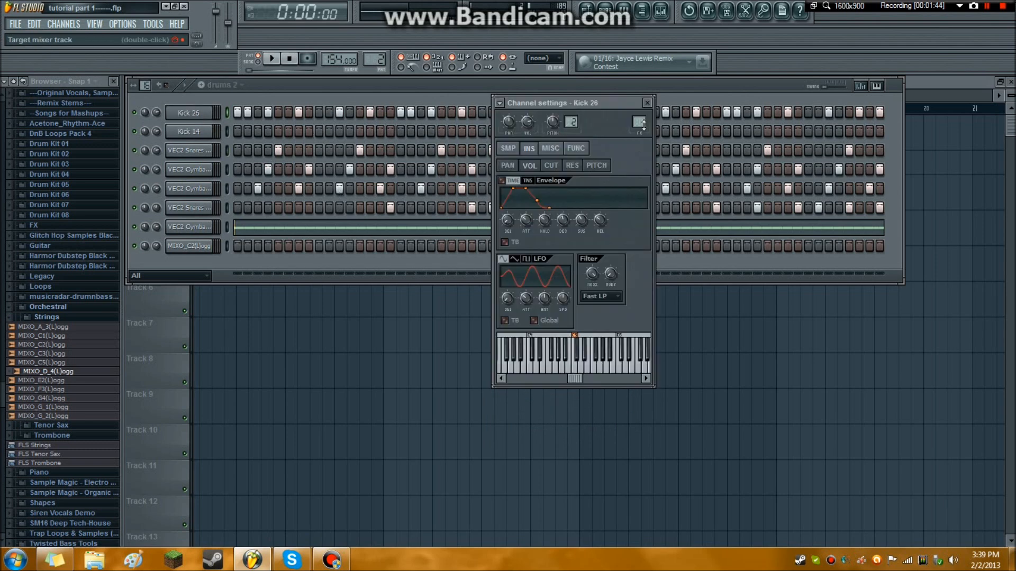
# Assign the Kick 26 channel to a free mixer track and set its target mixer track back to 1.
pyautogui.moveTo(639, 122); pyautogui.dragTo(639, 124)
pyautogui.click(501, 106)
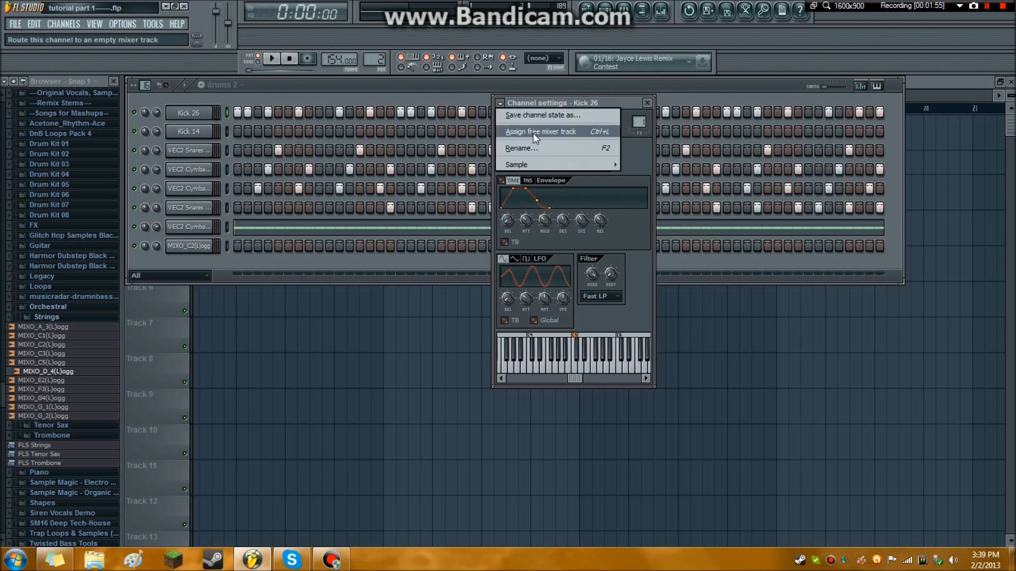
pyautogui.click(550, 132)
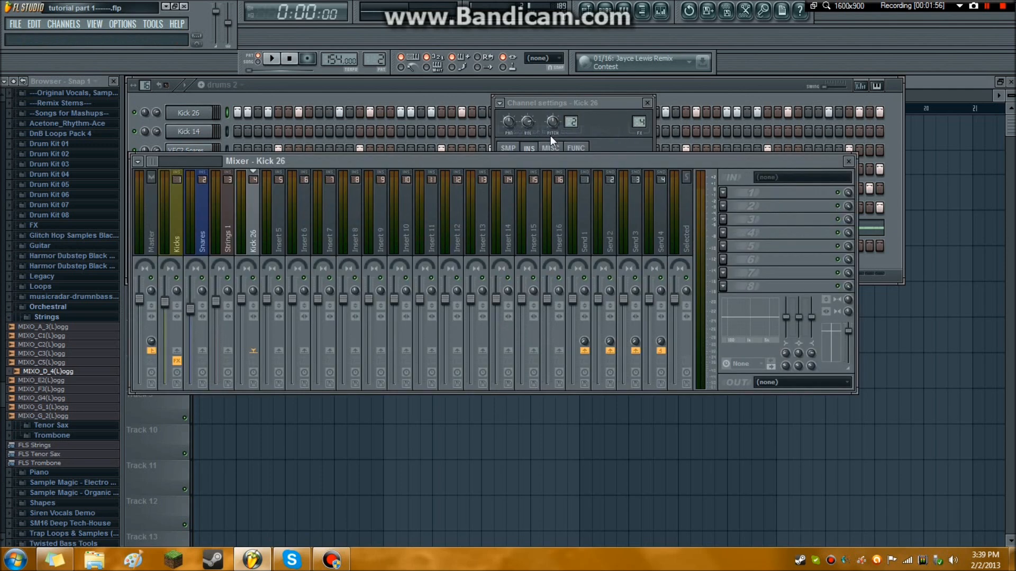
pyautogui.moveTo(639, 122); pyautogui.dragTo(639, 141)
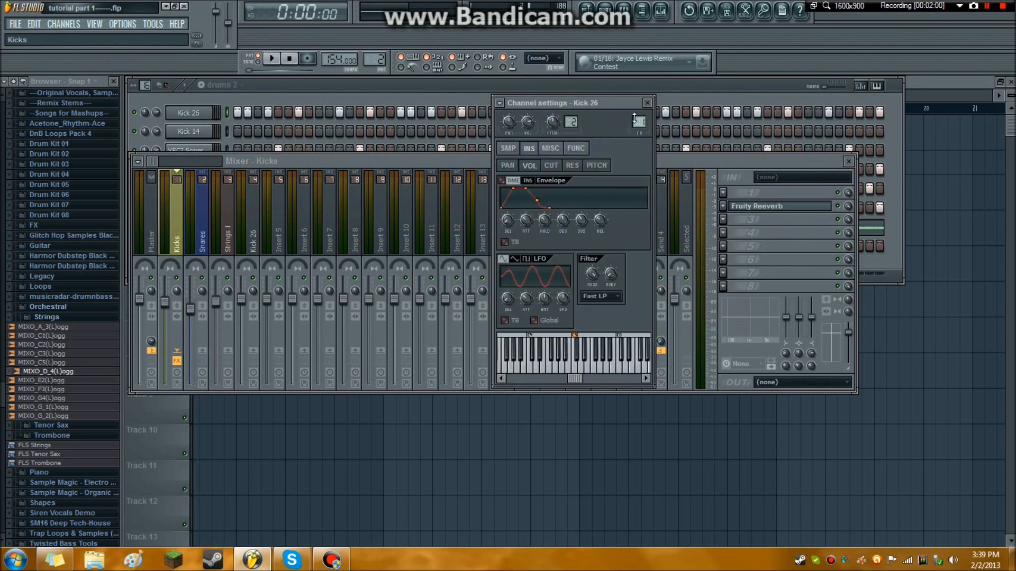
# Remove Fruity Reeverb from the second effect slot of the Kicks mixer track.
pyautogui.click(724, 161)
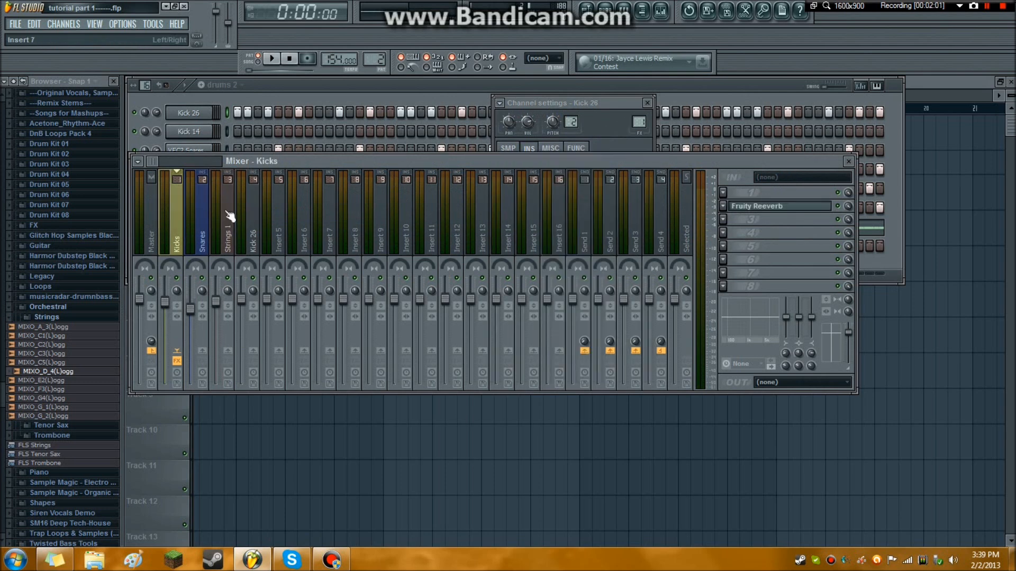
pyautogui.click(723, 207)
pyautogui.moveTo(732, 216)
pyautogui.click(862, 66)
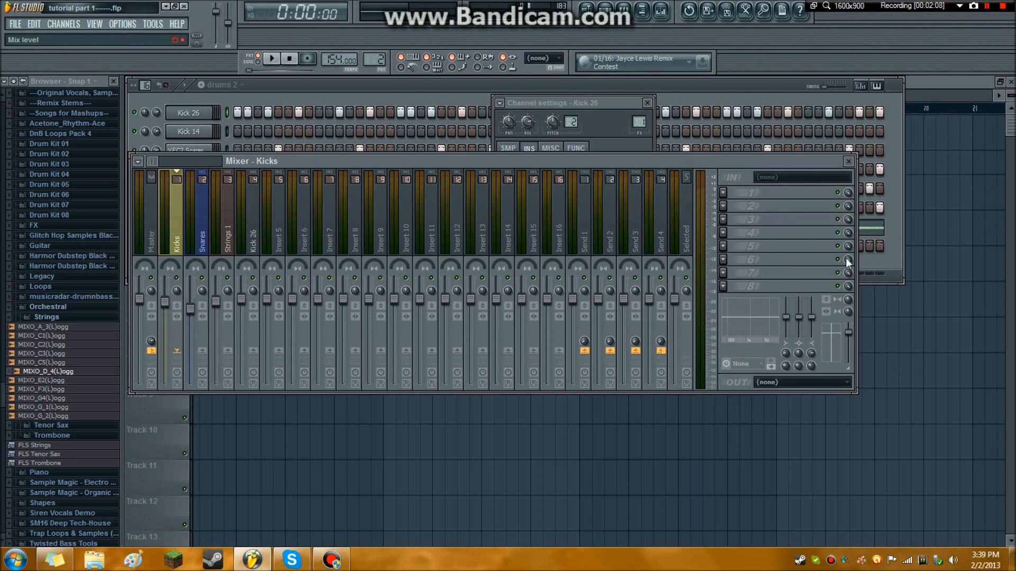
pyautogui.moveTo(847, 201)
pyautogui.mouseDown()
pyautogui.moveTo(847, 212)
pyautogui.moveTo(848, 193)
pyautogui.moveTo(848, 212)
pyautogui.moveTo(848, 192)
pyautogui.mouseUp()
pyautogui.moveTo(139, 299); pyautogui.dragTo(140, 300)
# Add Fruity Limiter to the first effect slot of the Kicks track, raise its gain and adjust its saturation.
pyautogui.click(723, 195)
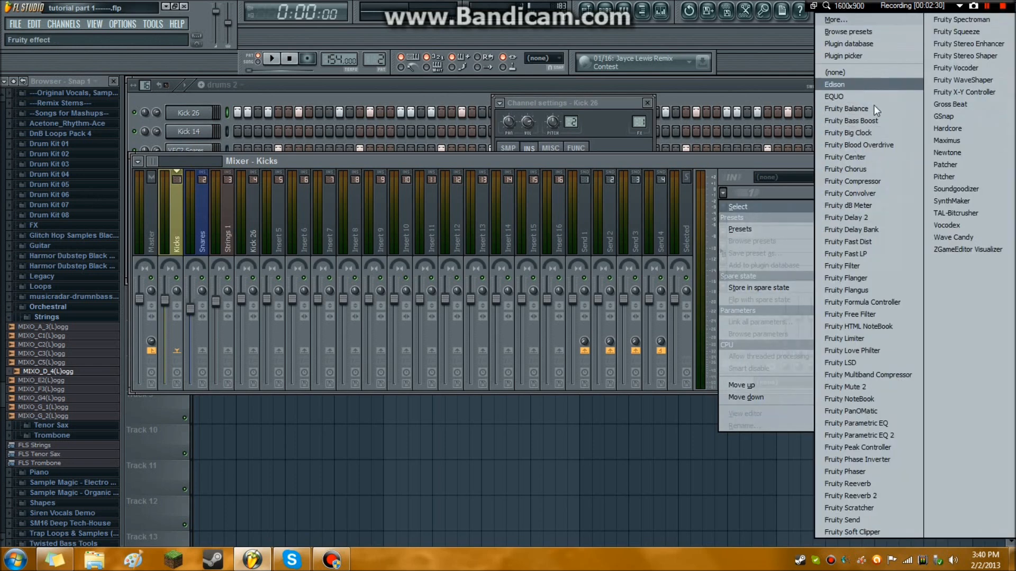
pyautogui.click(862, 338)
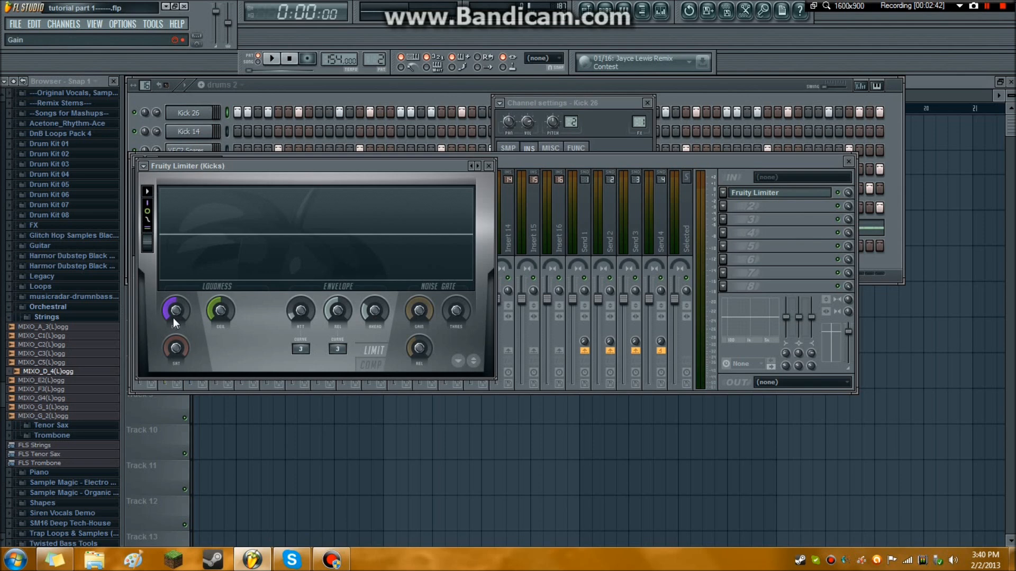
pyautogui.moveTo(177, 303); pyautogui.dragTo(176, 293)
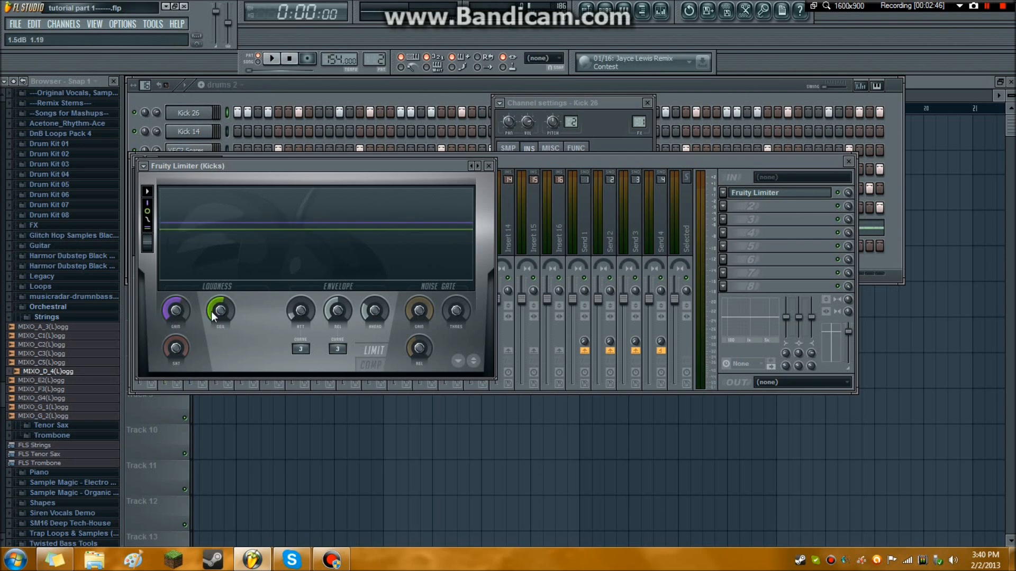
pyautogui.moveTo(176, 347); pyautogui.dragTo(176, 339)
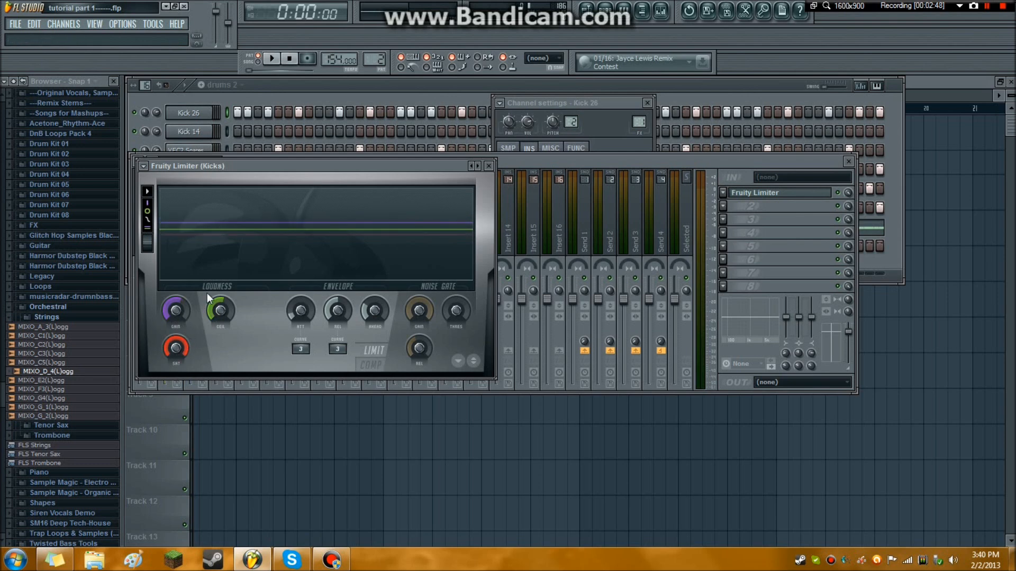
# Play the drum pattern to hear the limiter on the Kicks track, stop playback and close the limiter.
pyautogui.click(272, 58)
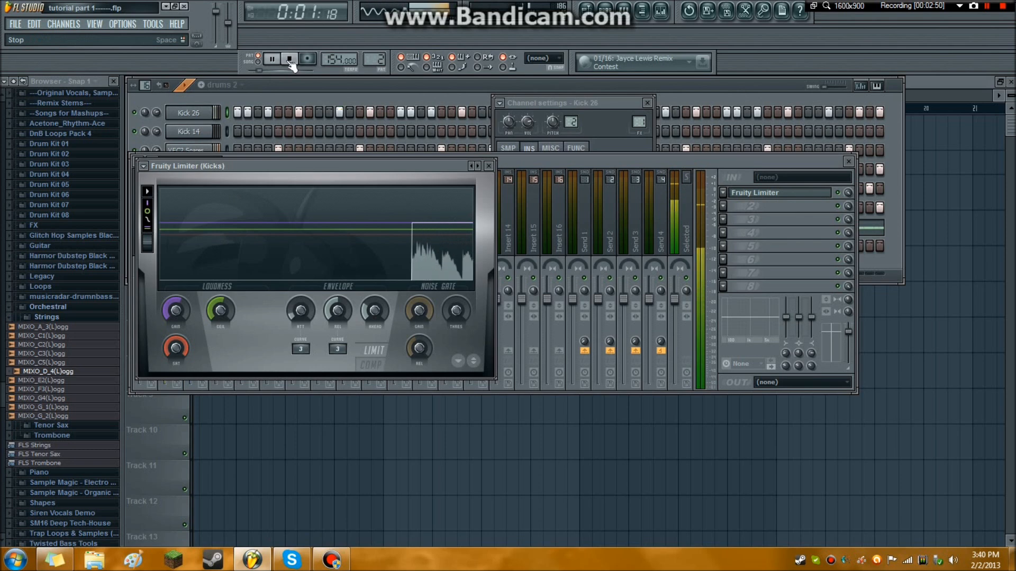
pyautogui.click(291, 58)
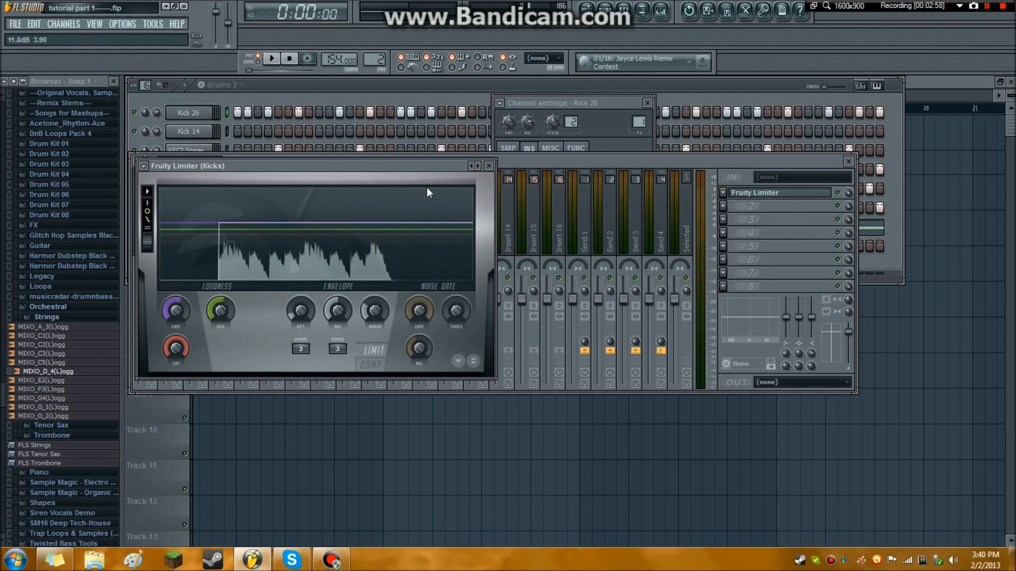
pyautogui.click(488, 167)
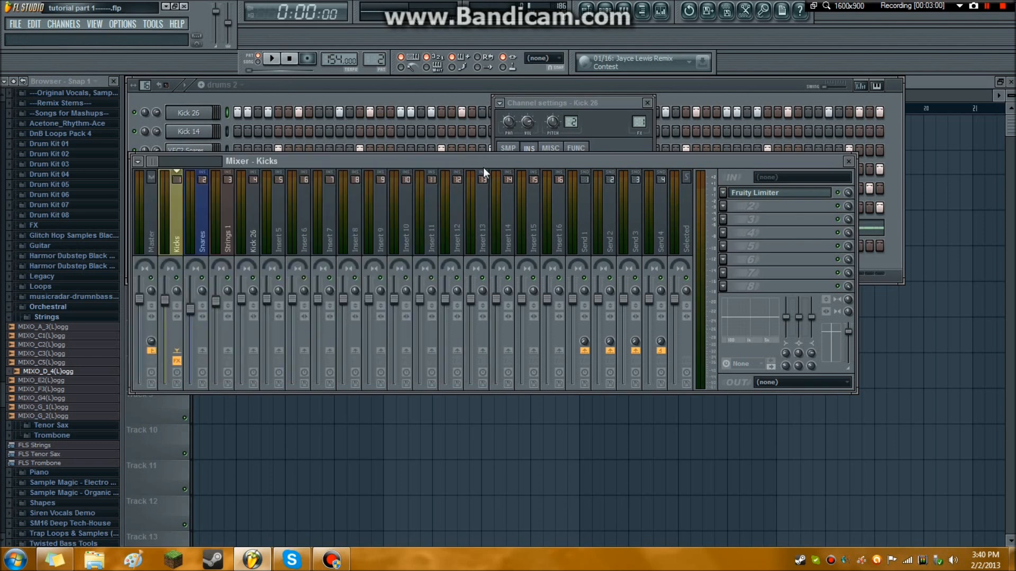
# Add Fruity Limiter to the first effect slot of the Master track, raise its gain and adjust its saturation.
pyautogui.click(155, 217)
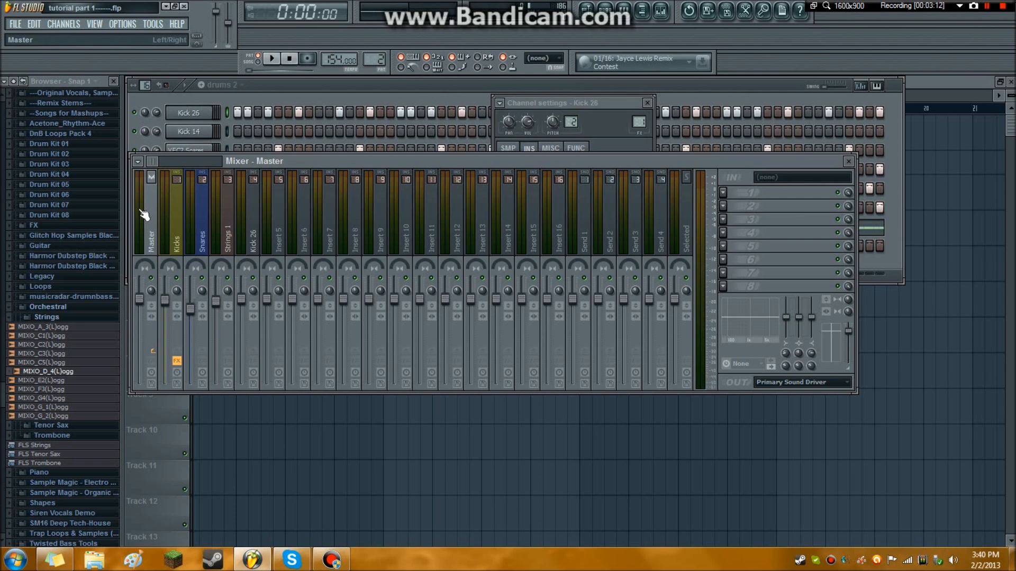
pyautogui.click(723, 192)
pyautogui.moveTo(744, 208)
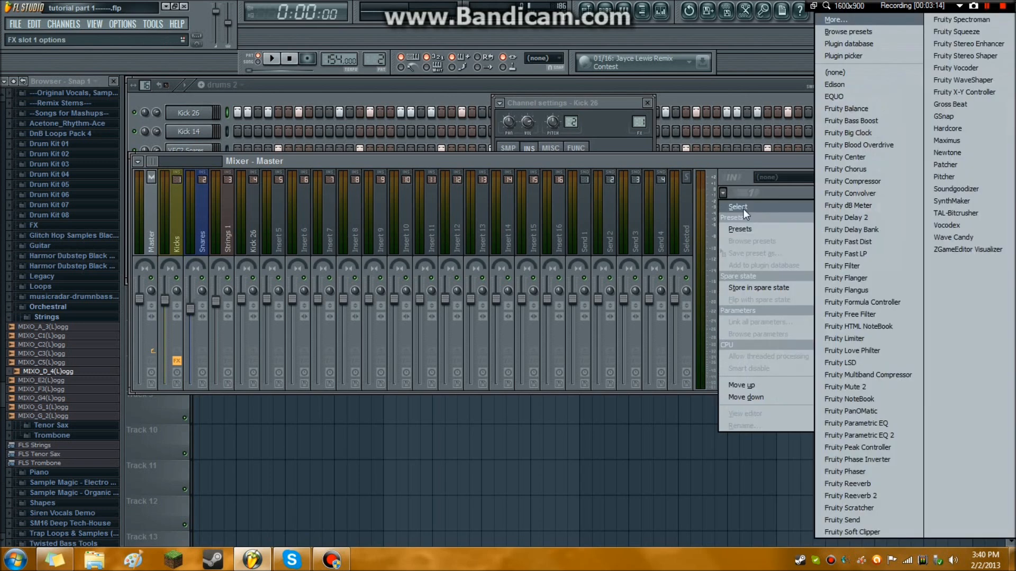
pyautogui.click(853, 339)
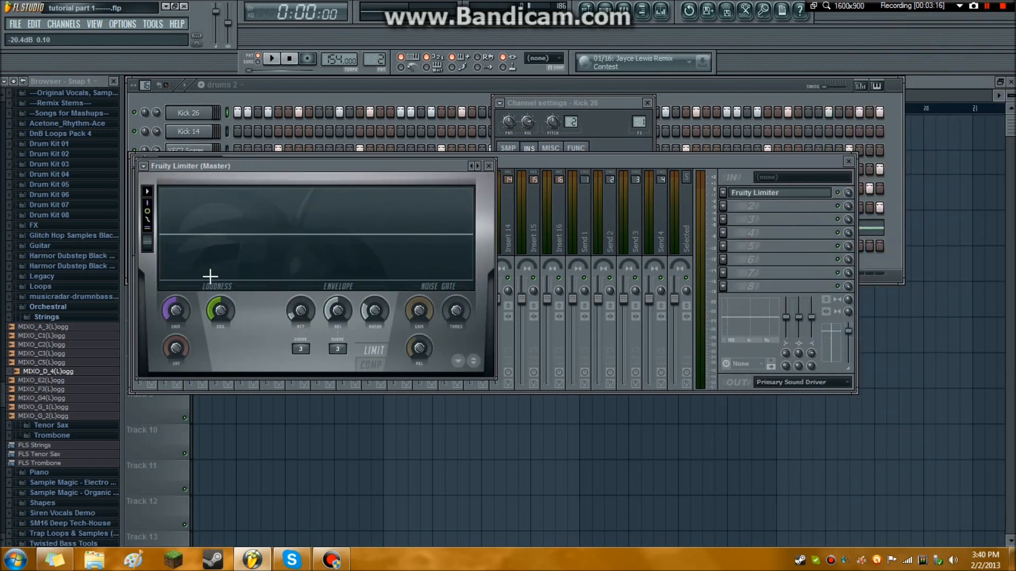
pyautogui.moveTo(185, 335)
pyautogui.mouseDown()
pyautogui.moveTo(180, 309)
pyautogui.moveTo(183, 319)
pyautogui.mouseUp()
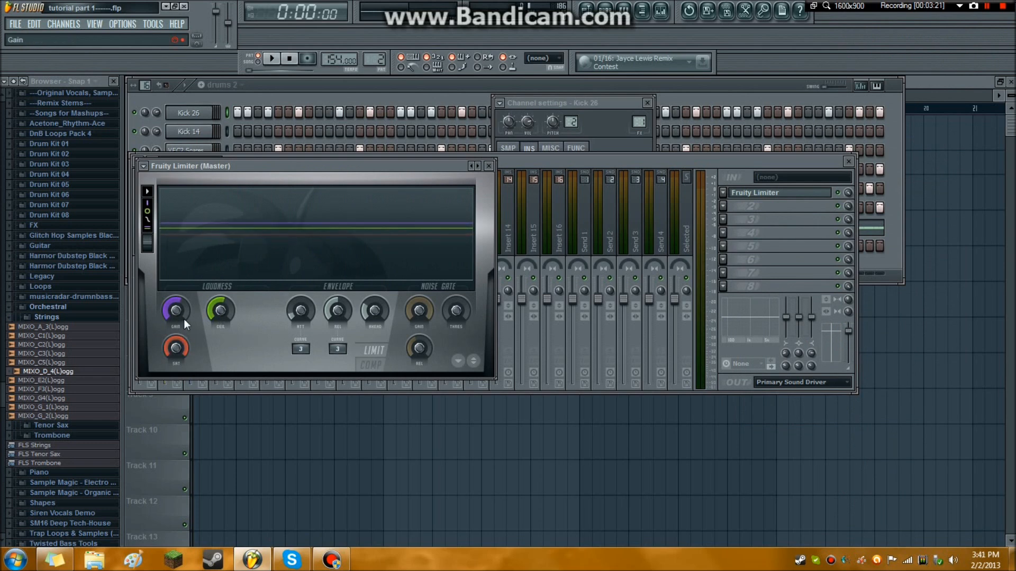
# Play the drum pattern twice to check the sound and levels through the Master limiter, stopping after each pass.
pyautogui.click(274, 59)
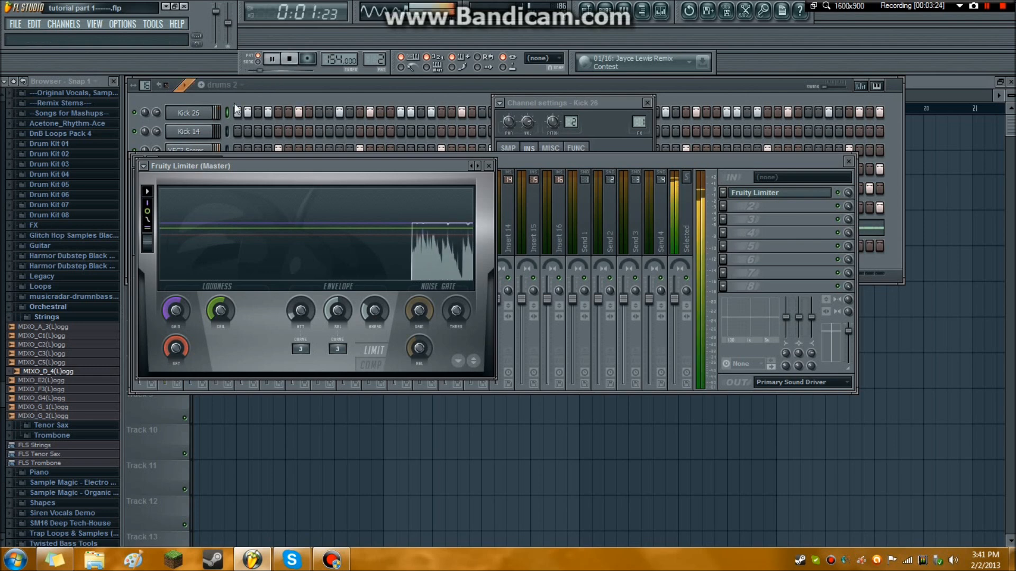
pyautogui.click(294, 60)
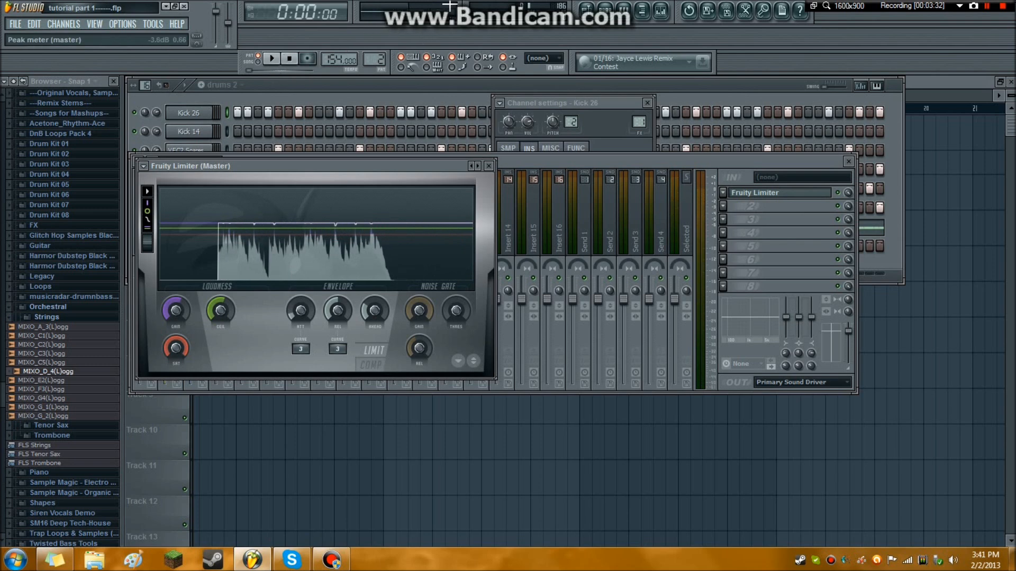
pyautogui.click(271, 58)
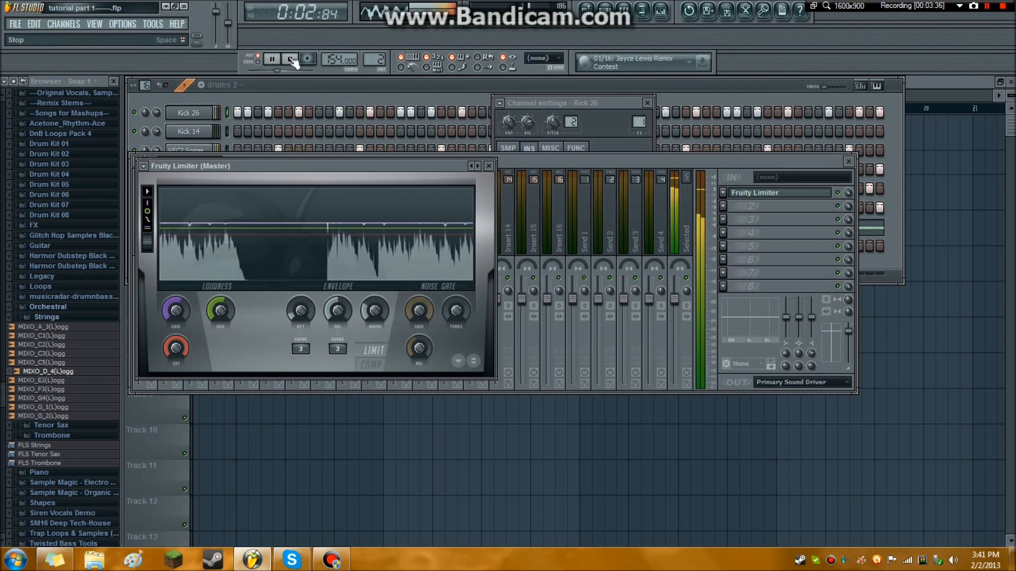
pyautogui.press('space')
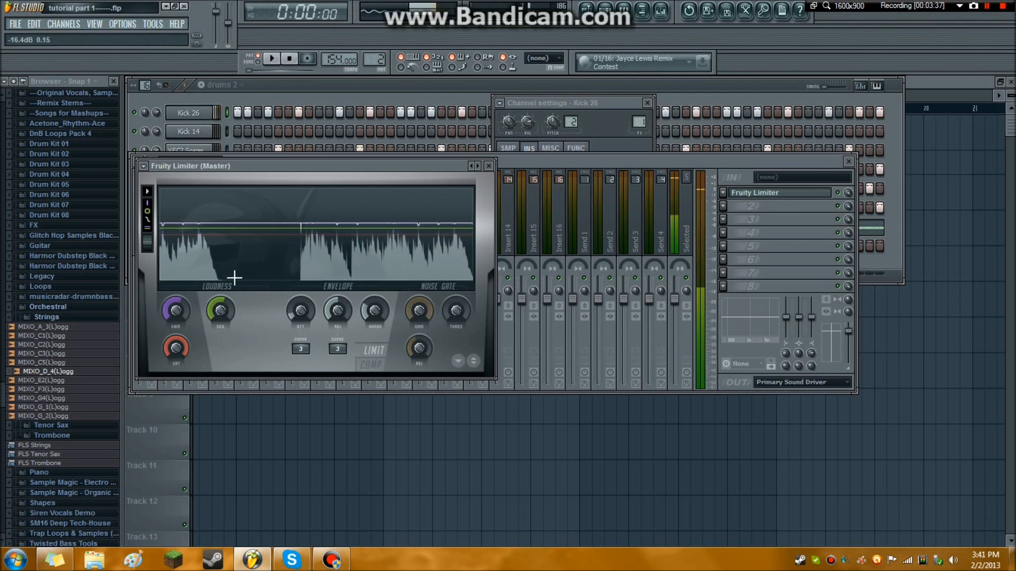
# Route the VEC2 Snares 002 channel to mixer track 2.
pyautogui.click(300, 93)
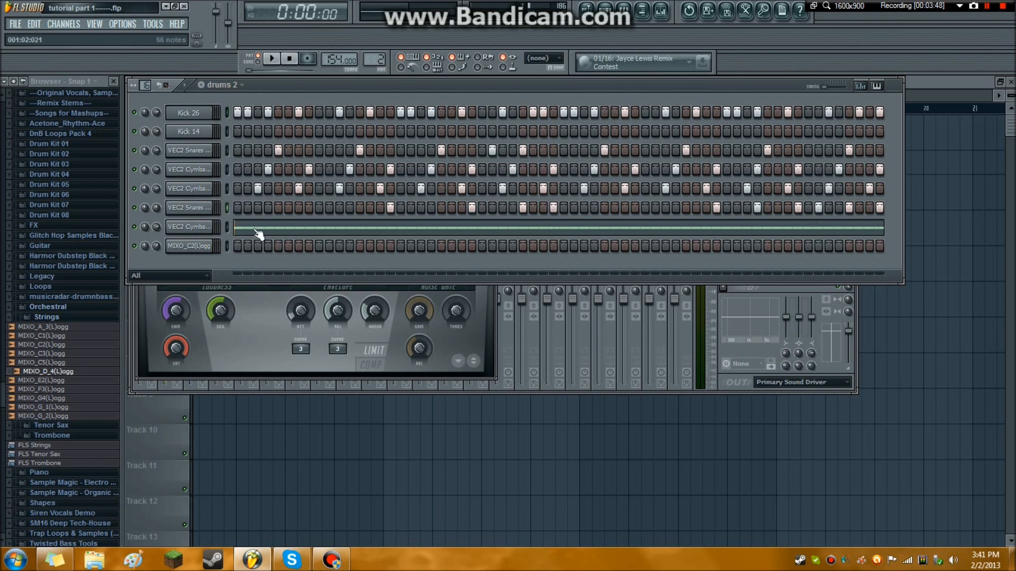
pyautogui.click(208, 208)
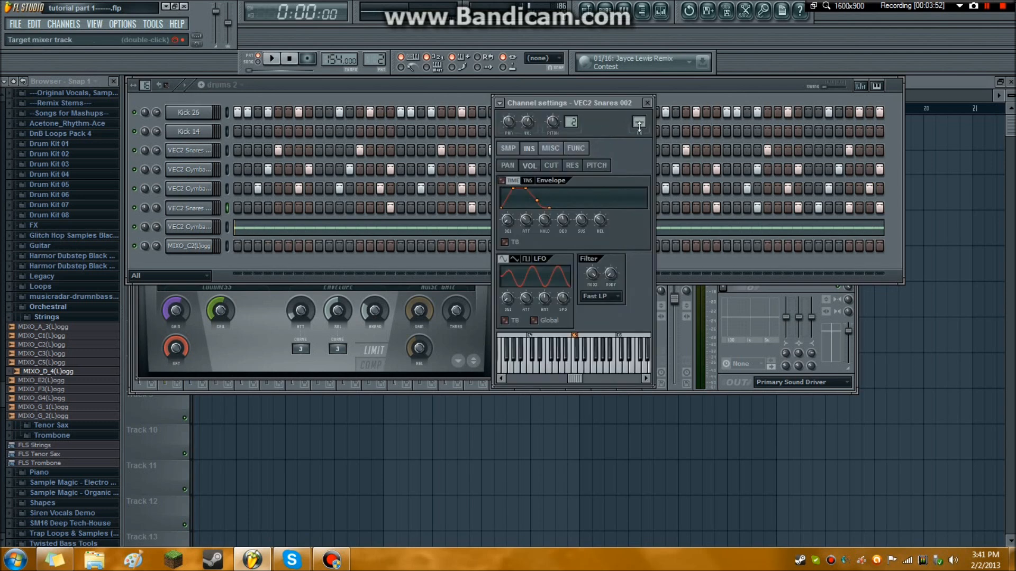
pyautogui.click(639, 122)
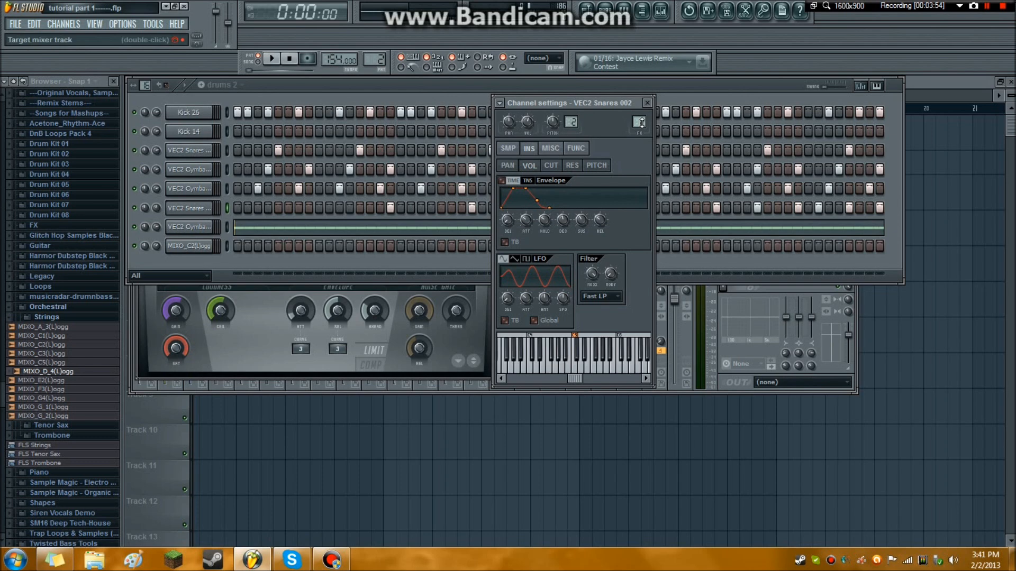
# Add Fruity Limiter with its default settings to the first effect slot of the Snares mixer track.
pyautogui.click(661, 11)
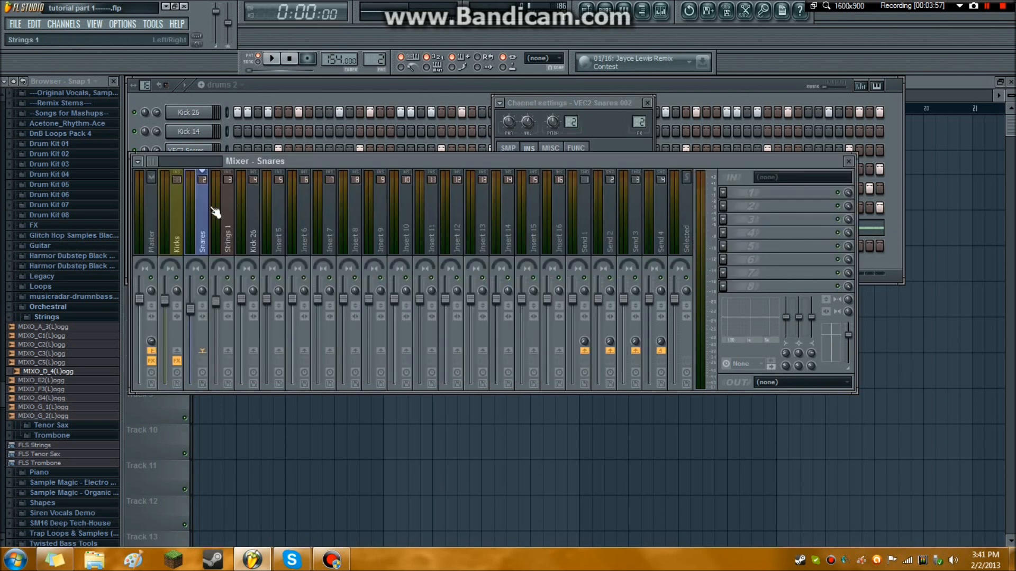
pyautogui.click(723, 193)
pyautogui.click(862, 340)
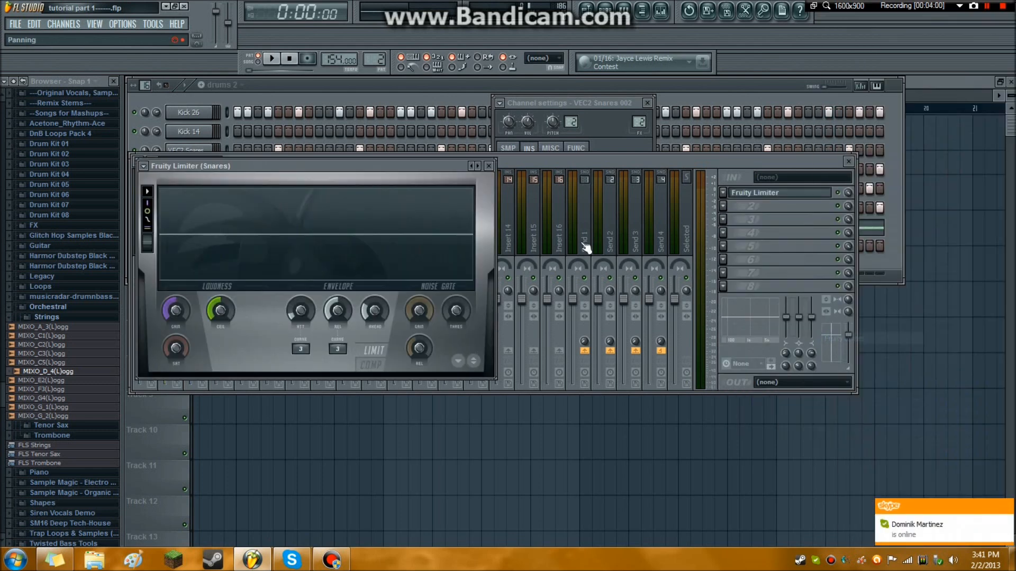
pyautogui.click(488, 166)
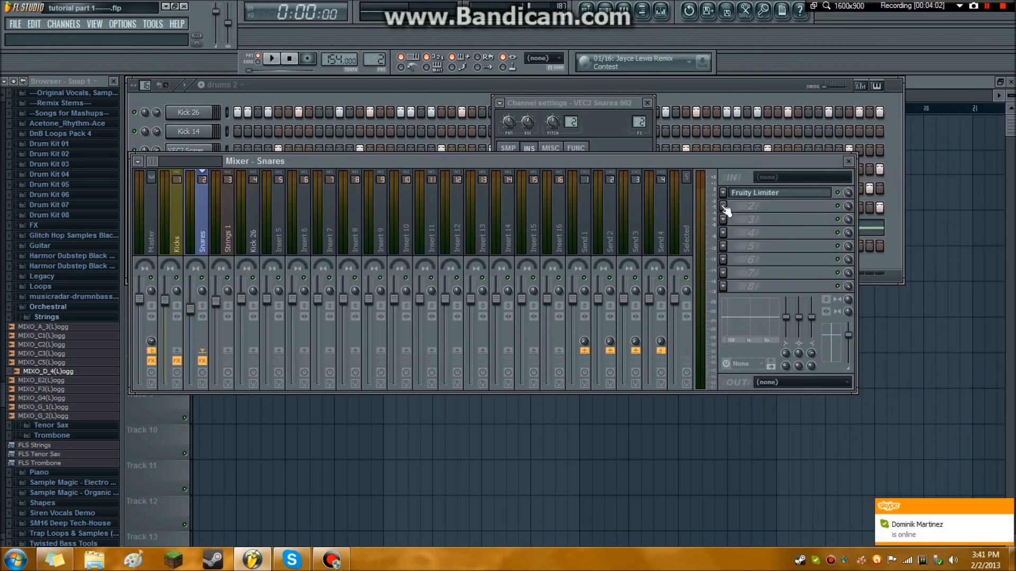
# Add Fruity Reeverb to the second effect slot of the Snares track, setting decay to 0.9 sec and reverb to 17%.
pyautogui.click(723, 206)
pyautogui.click(897, 488)
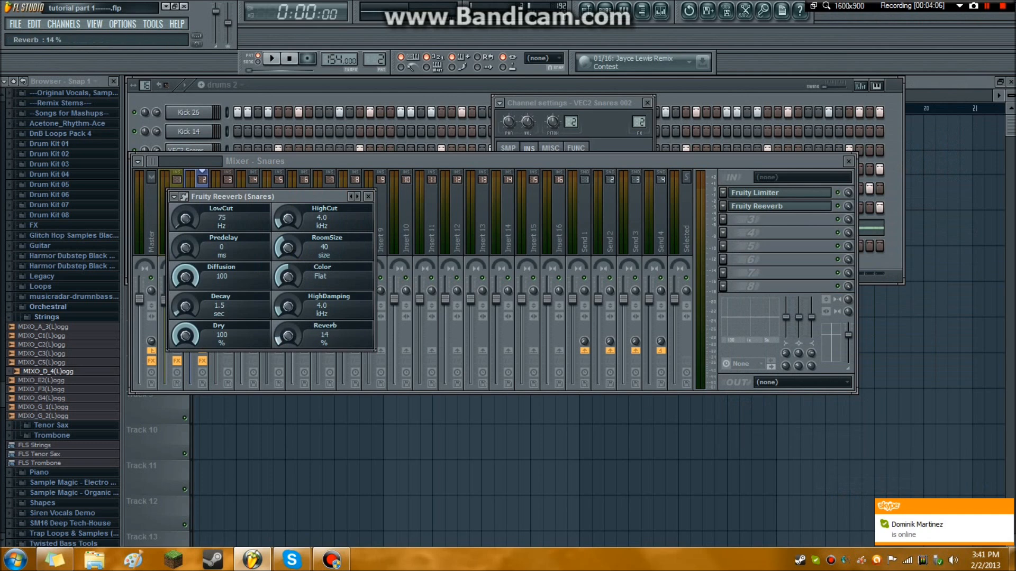
pyautogui.moveTo(192, 308); pyautogui.dragTo(192, 320)
pyautogui.click(272, 58)
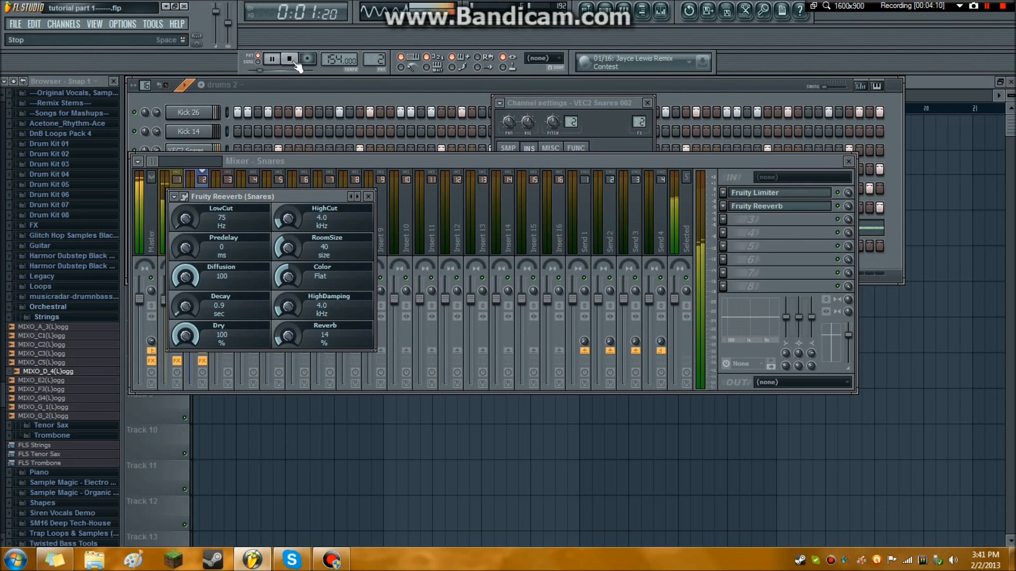
pyautogui.click(289, 59)
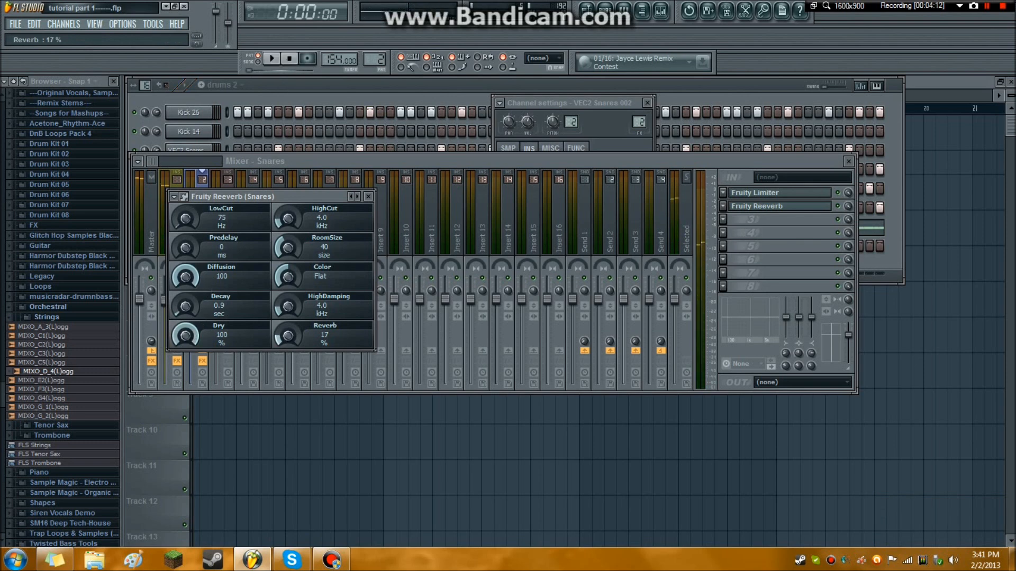
# Play the pattern with kicks and cymbals muted to hear the snares, and remove the extra VEC2 Snares 009 hit at step 26.
pyautogui.click(165, 98)
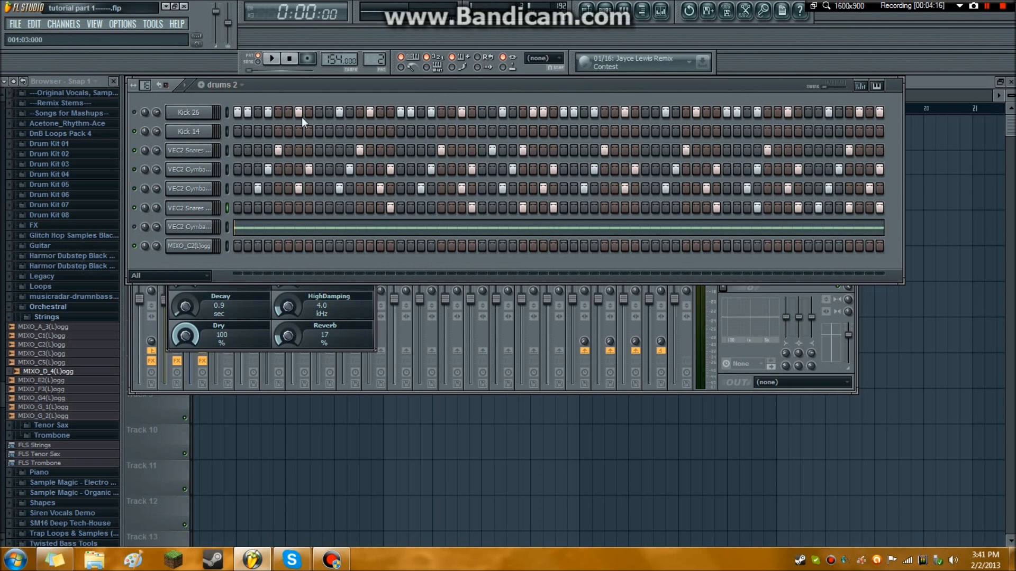
pyautogui.click(272, 59)
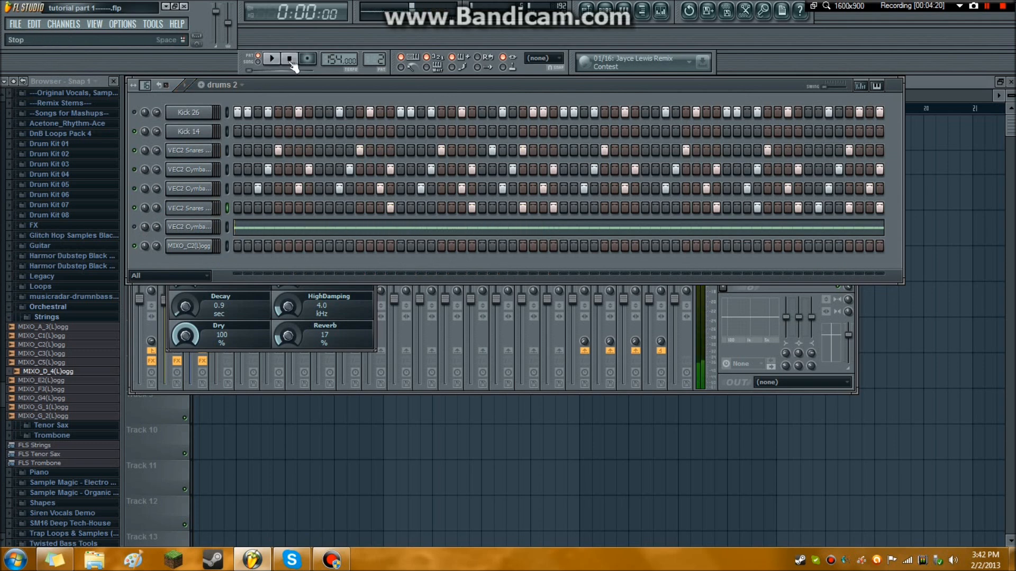
pyautogui.click(289, 60)
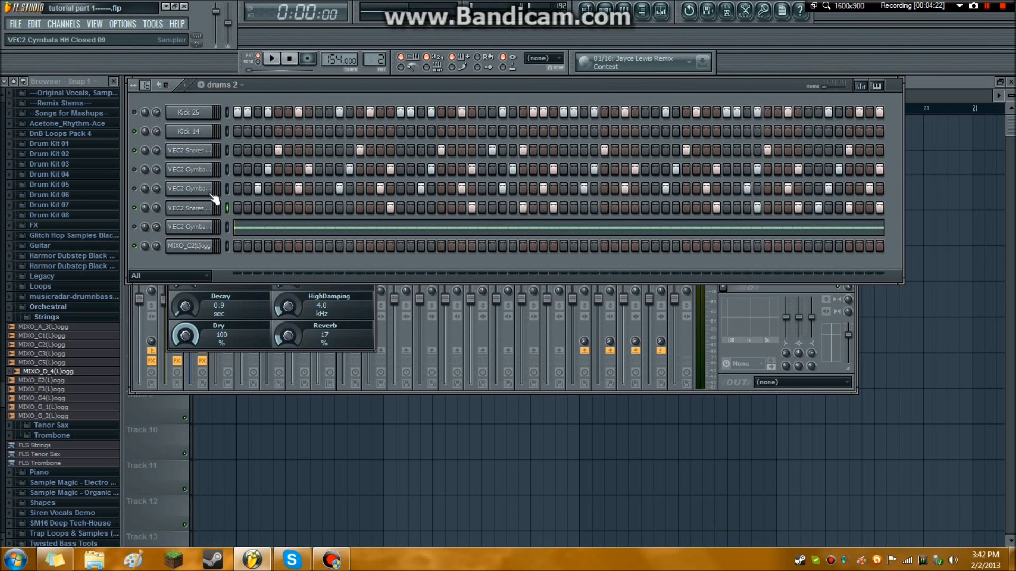
pyautogui.click(272, 58)
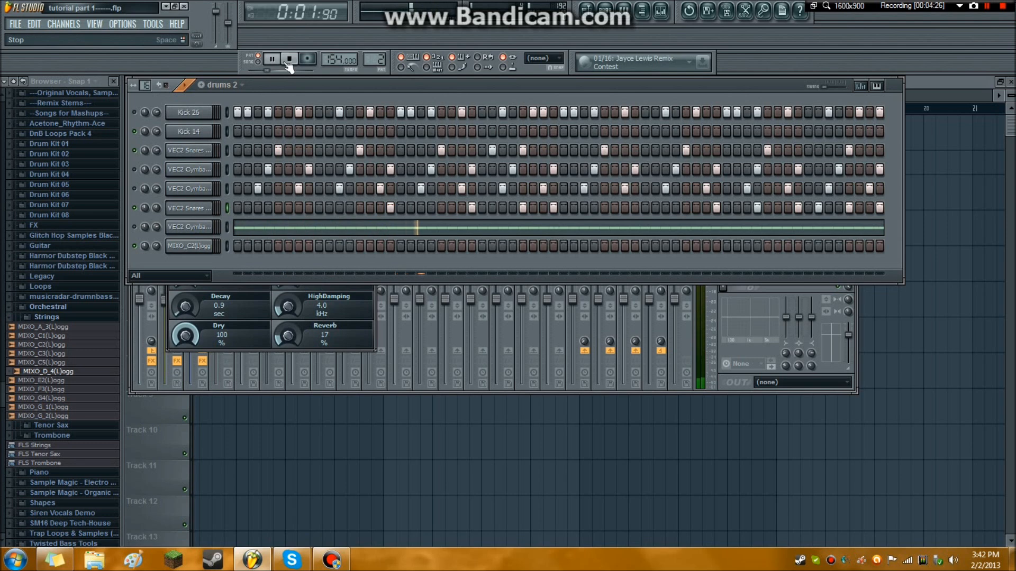
pyautogui.click(289, 60)
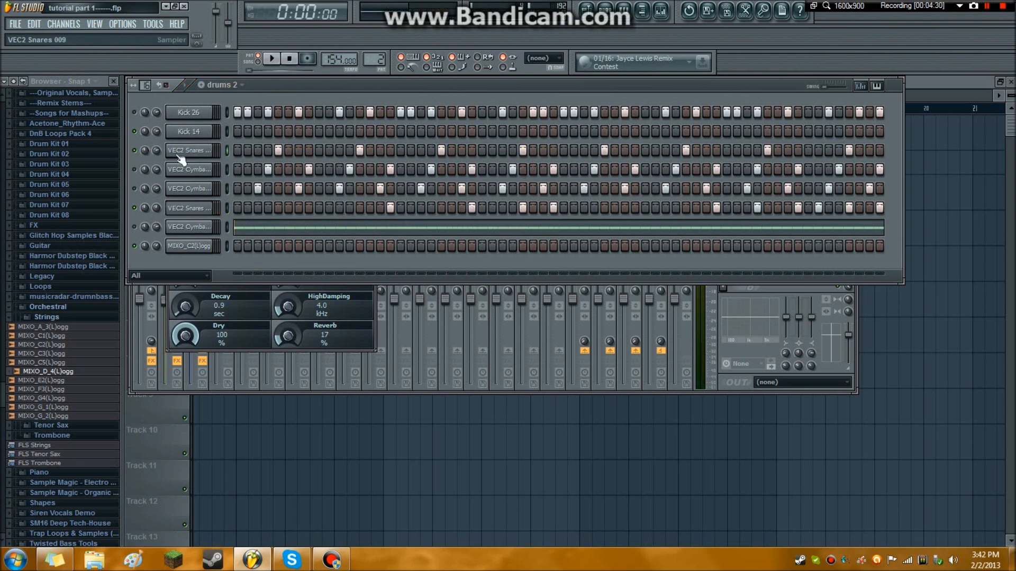
# Try the Snares reverb at 28% with a 1.5 sec decay and play the snares to hear the stronger effect.
pyautogui.click(661, 12)
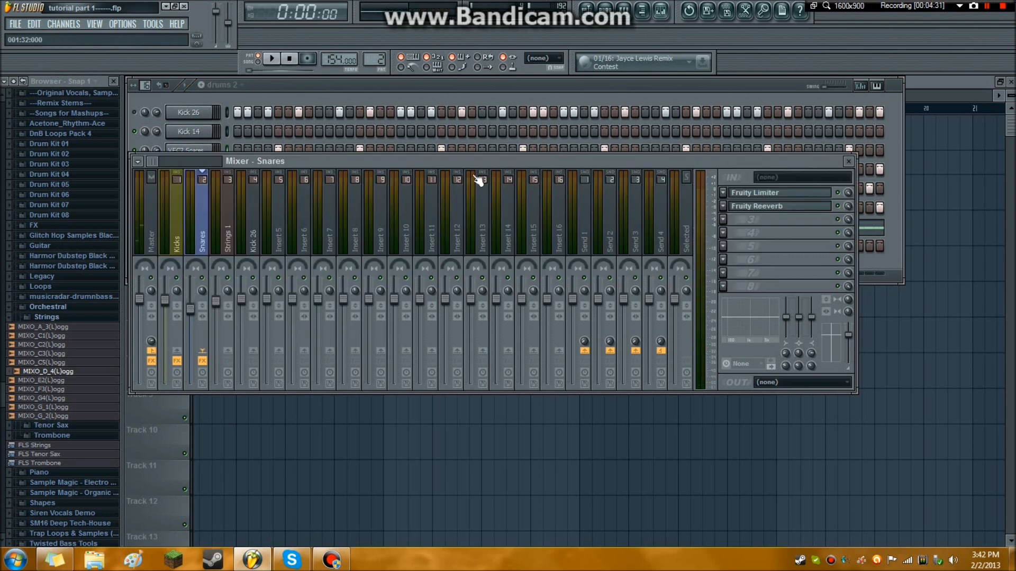
pyautogui.click(753, 207)
pyautogui.moveTo(287, 336); pyautogui.dragTo(287, 333)
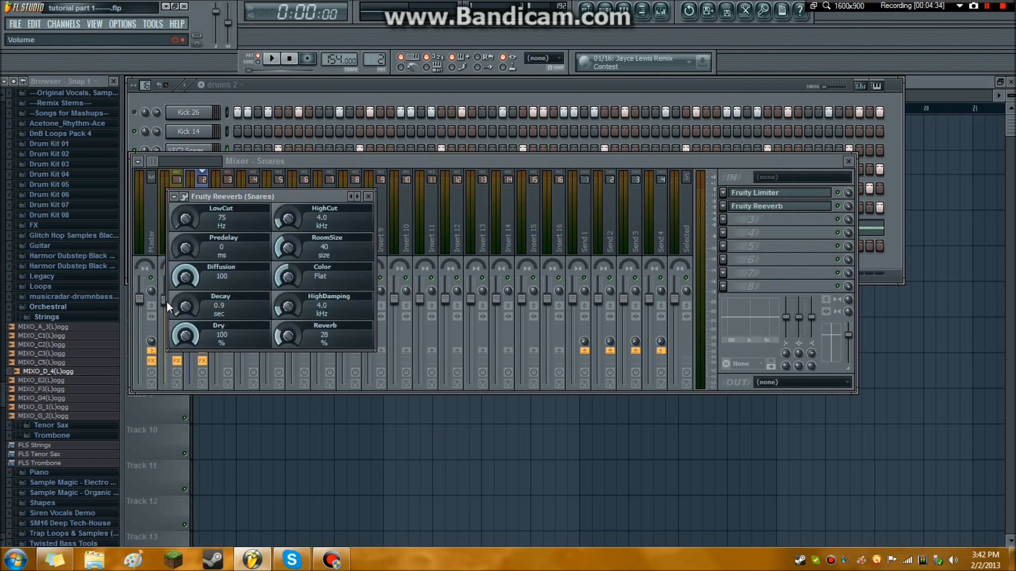
pyautogui.click(285, 89)
pyautogui.click(271, 58)
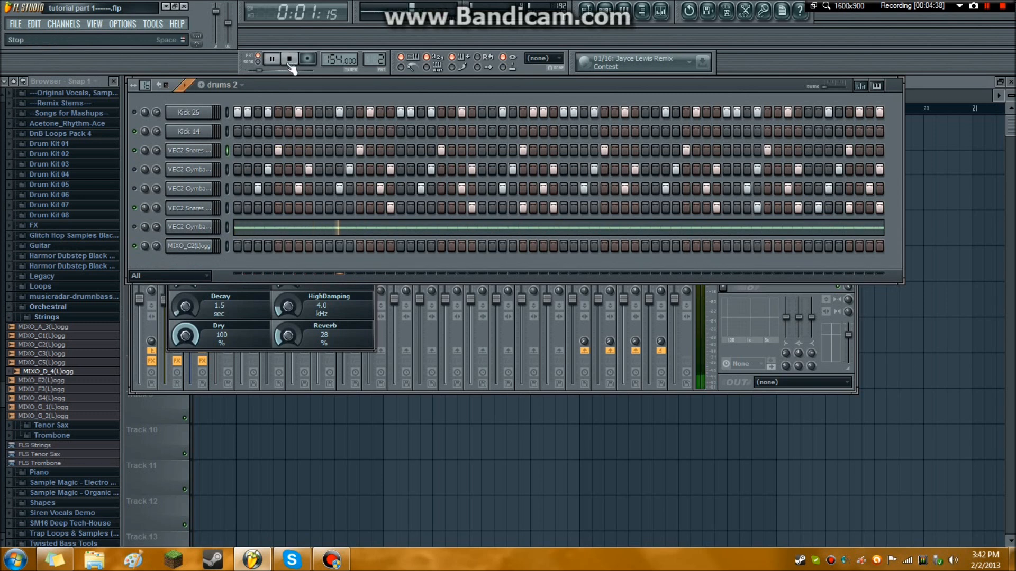
pyautogui.click(289, 59)
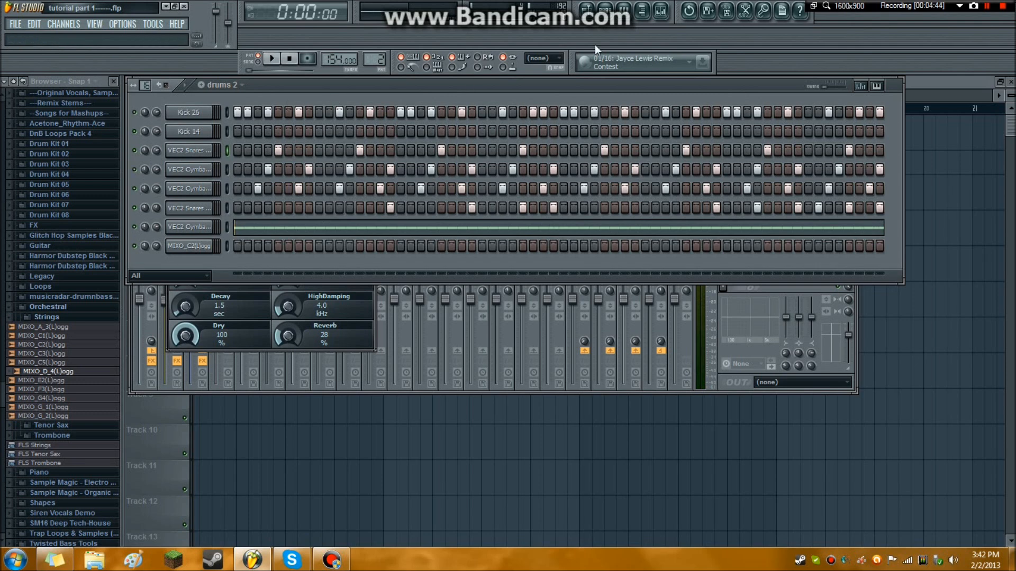
# Set the Fruity Reeverb on the Snares track to a 1.3 sec decay and 17% reverb.
pyautogui.click(661, 11)
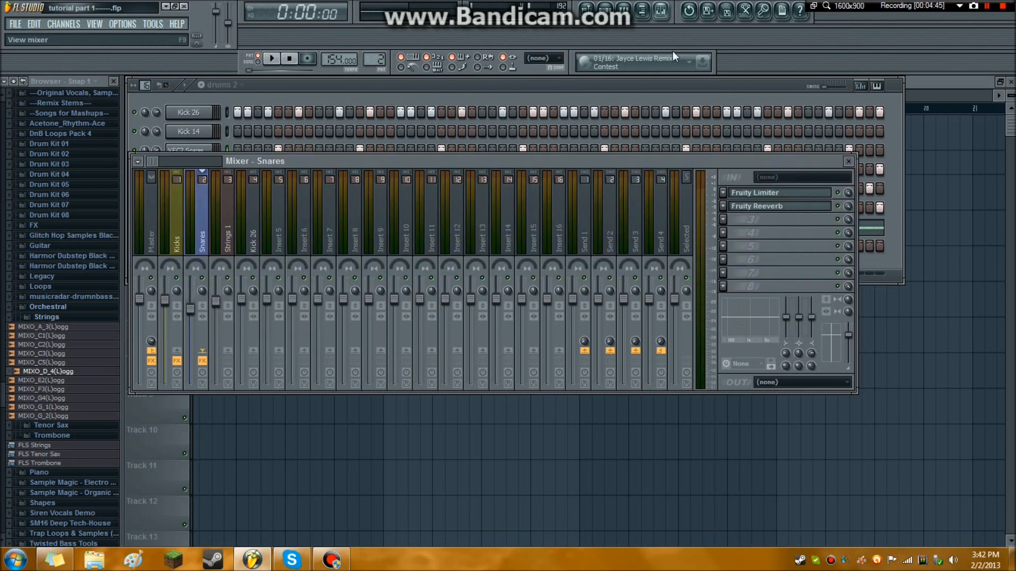
pyautogui.click(748, 207)
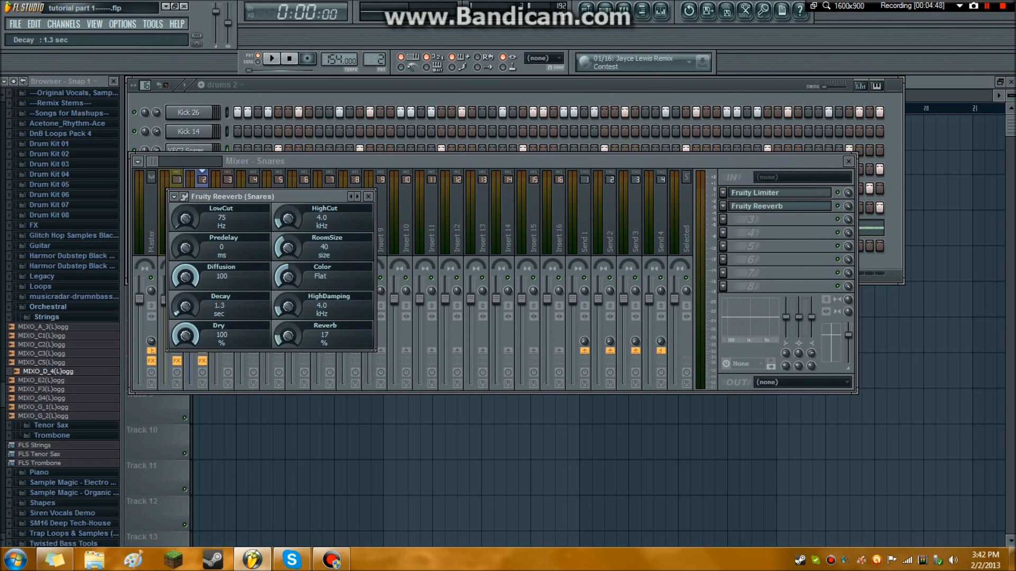
pyautogui.click(724, 220)
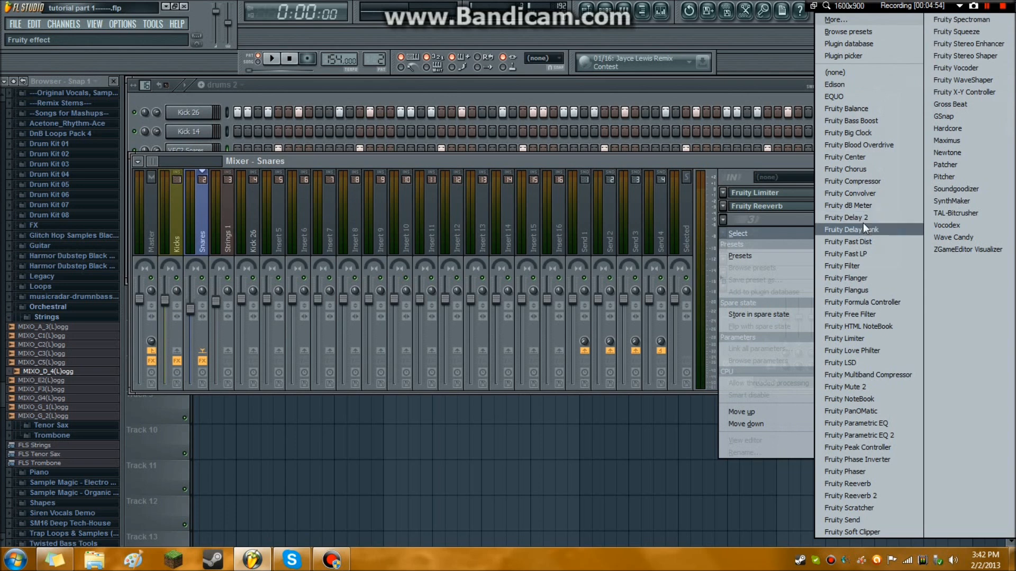
pyautogui.click(635, 158)
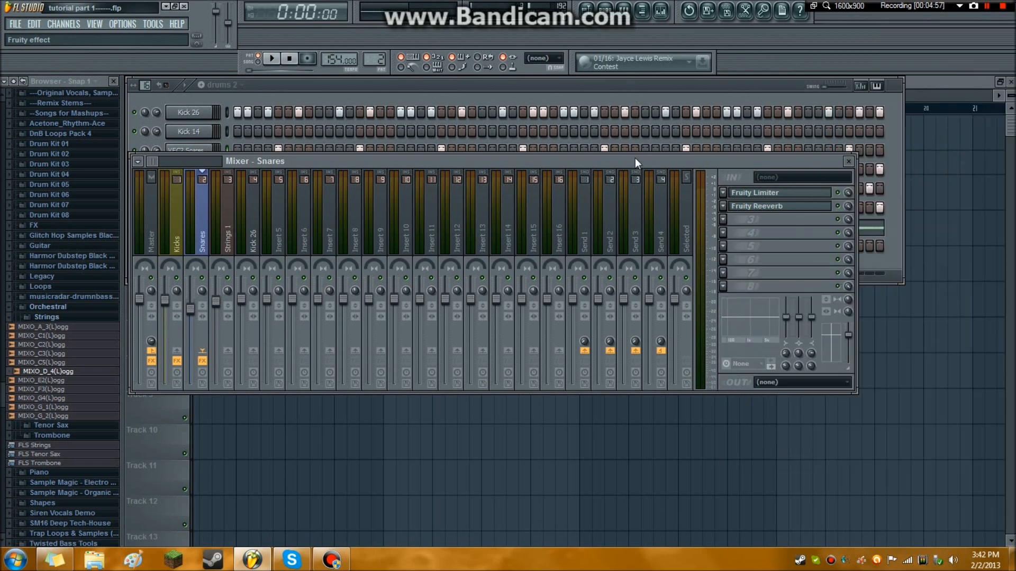
# Select the Strings 1 mixer track and switch from the drums 2 pattern to the strings 1 pattern.
pyautogui.click(228, 216)
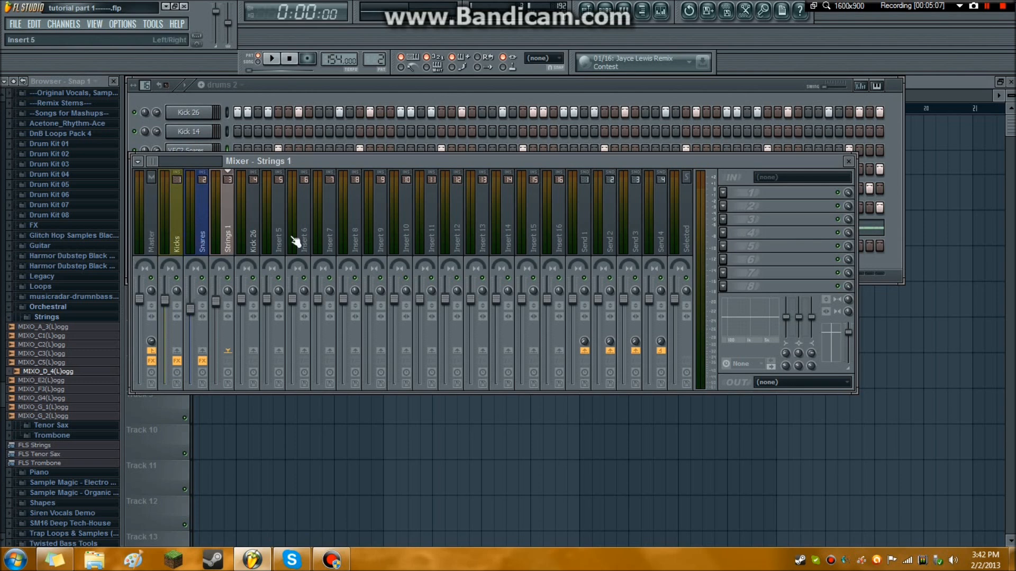
pyautogui.click(264, 91)
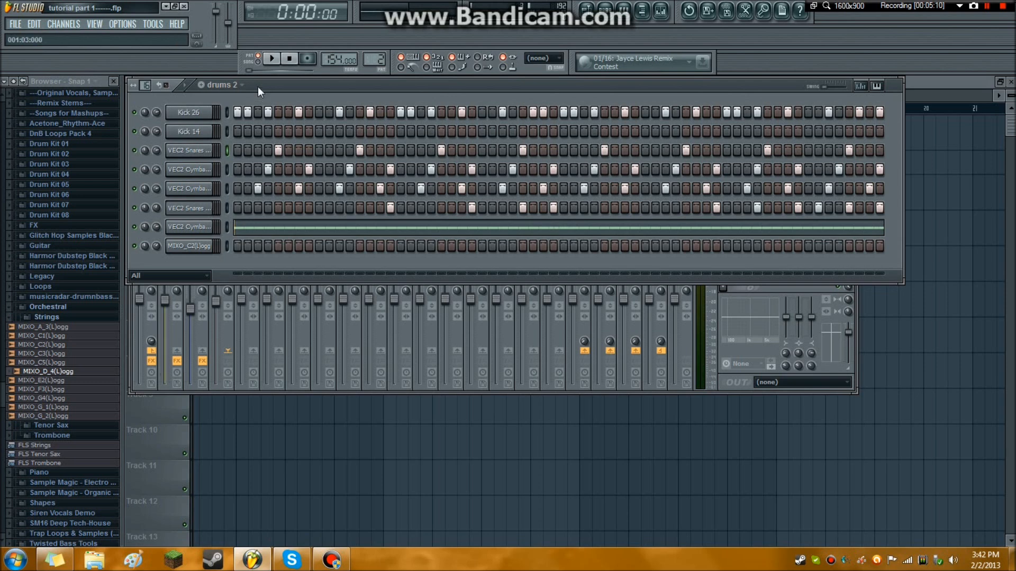
pyautogui.click(239, 87)
pyautogui.click(234, 122)
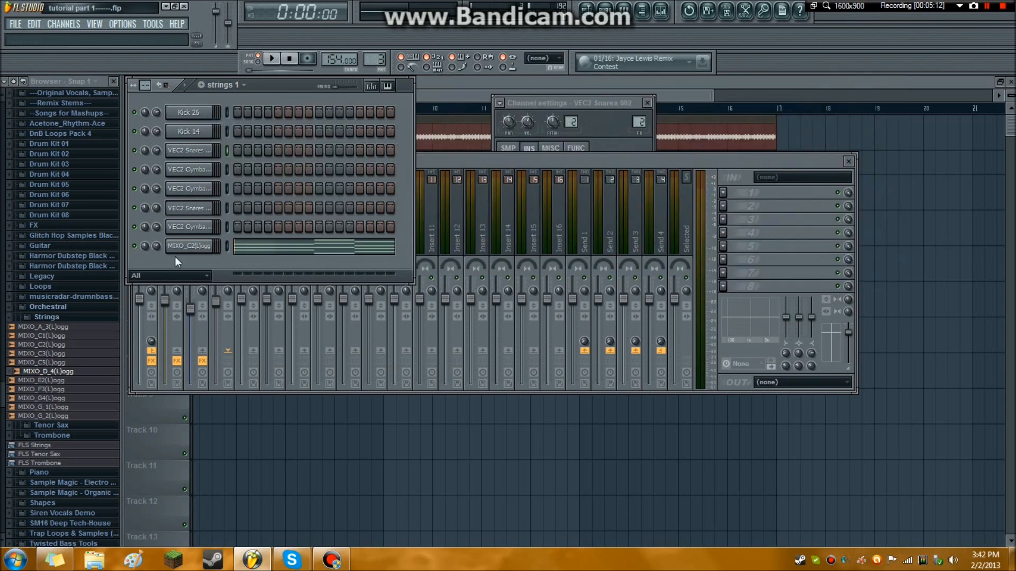
# Audition several samples in the orchestral Strings folder, ending with MIXO_F3(L)ogg.
pyautogui.click(58, 318)
pyautogui.click(58, 318)
pyautogui.click(65, 364)
pyautogui.click(69, 347)
pyautogui.click(70, 391)
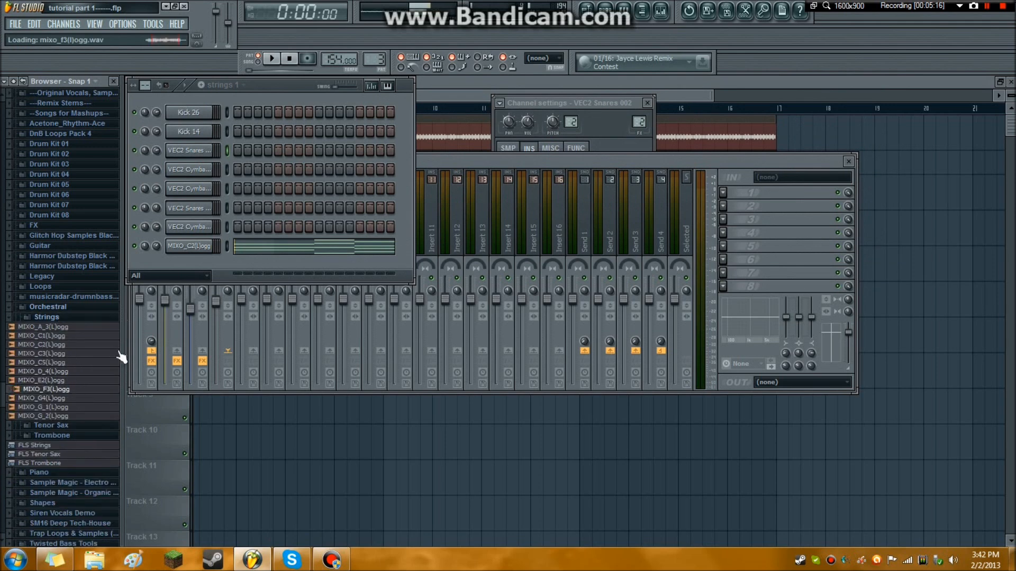
pyautogui.click(298, 56)
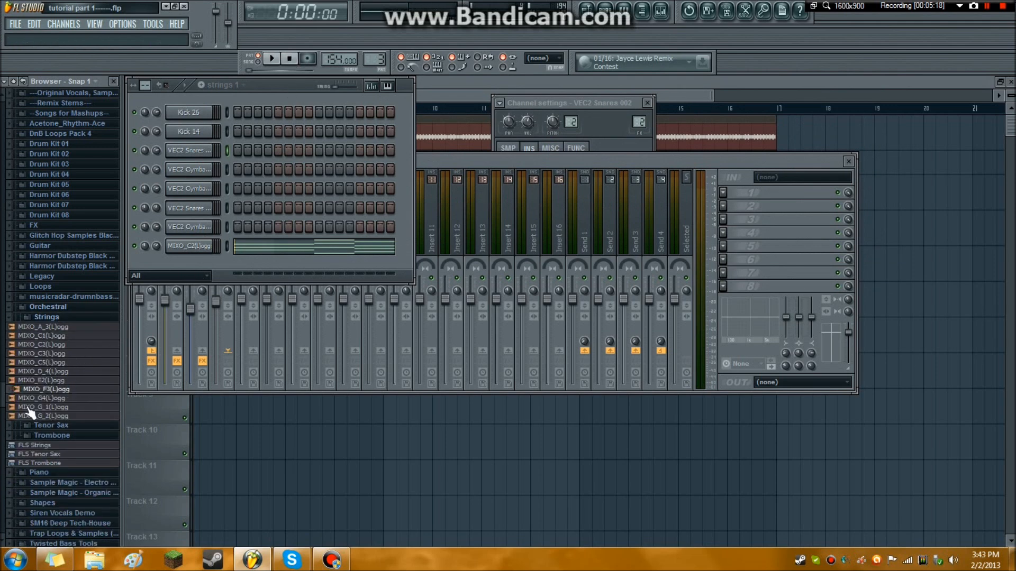
# Slightly lengthen the attack of the MIXO_C2(L)ogg channel's volume envelope and play the strings pattern to hear it.
pyautogui.click(203, 247)
pyautogui.click(510, 148)
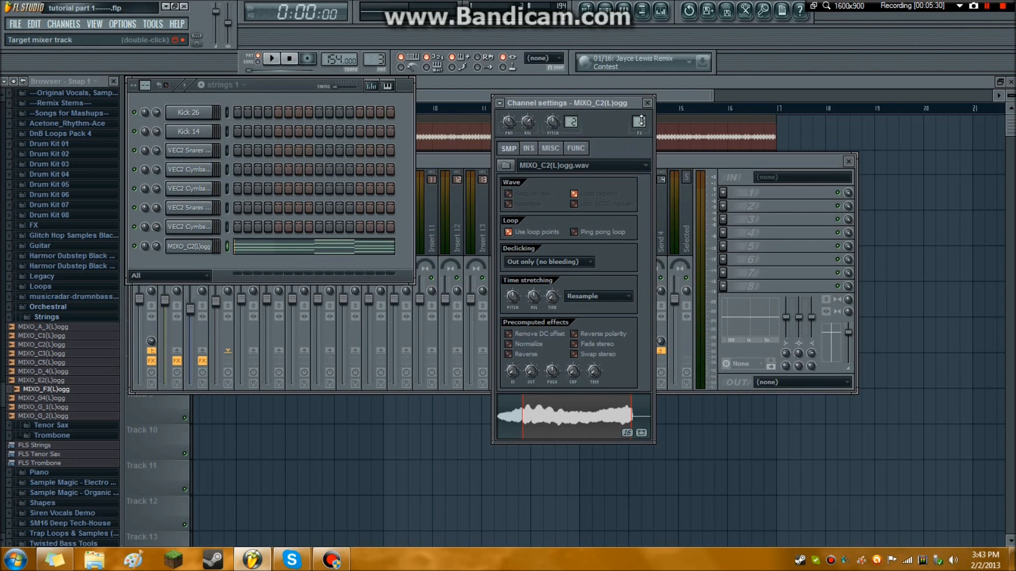
pyautogui.click(528, 149)
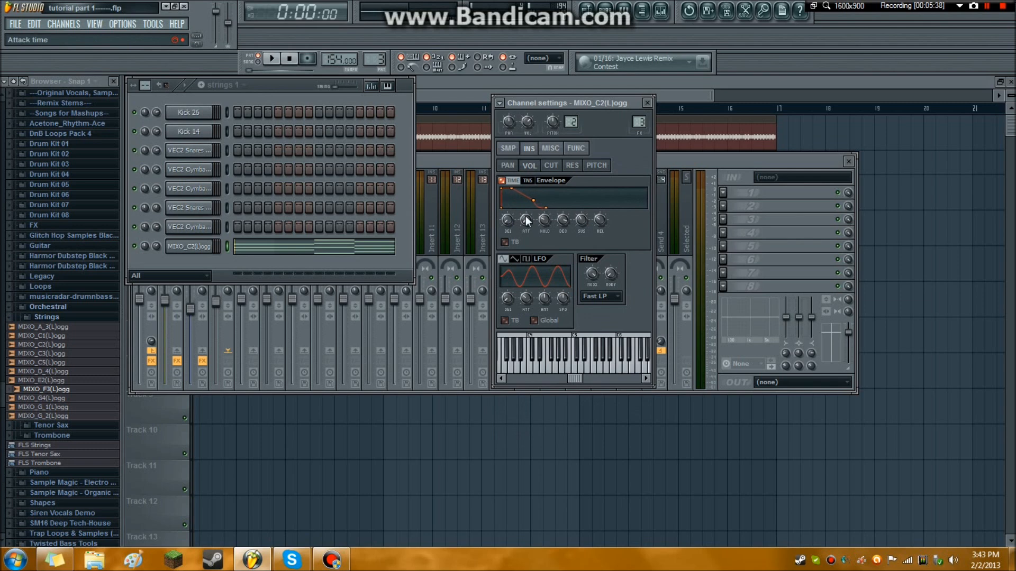
pyautogui.moveTo(526, 216); pyautogui.dragTo(525, 211)
pyautogui.click(274, 59)
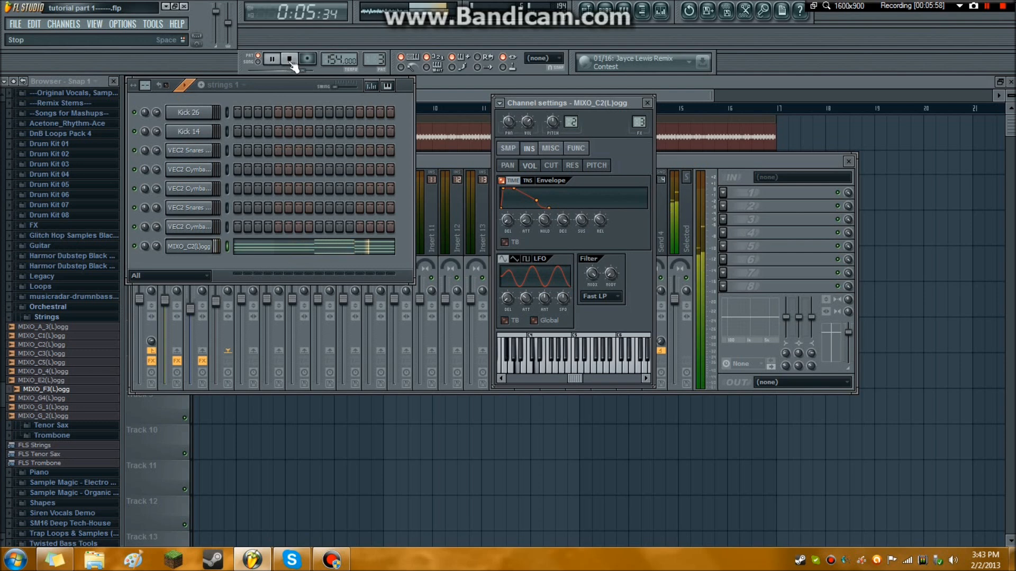
pyautogui.click(289, 59)
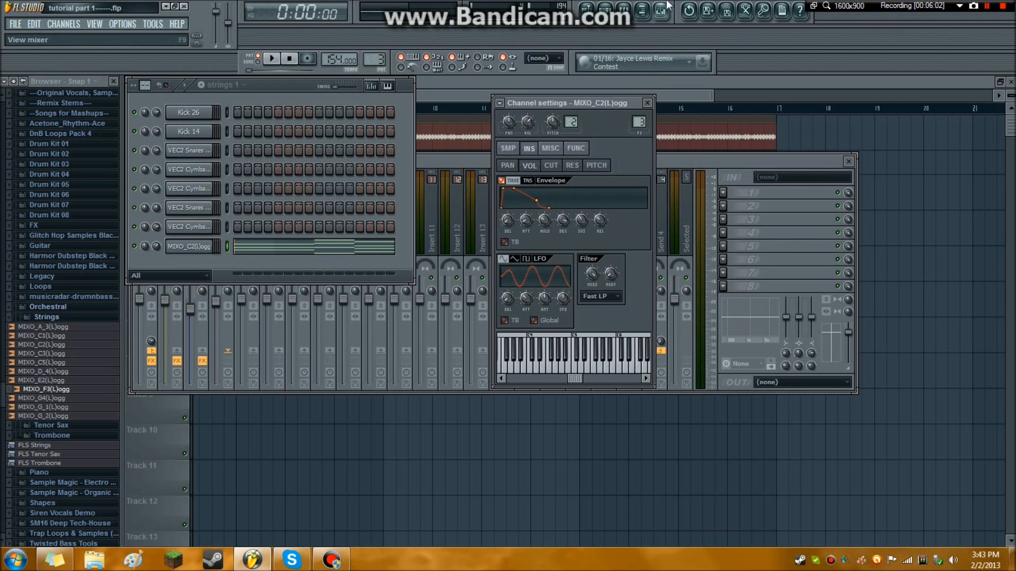
# Lower the volume of the Strings 1 mixer track and add Fruity Limiter to its first effect slot.
pyautogui.click(477, 290)
pyautogui.moveTo(216, 302); pyautogui.dragTo(216, 310)
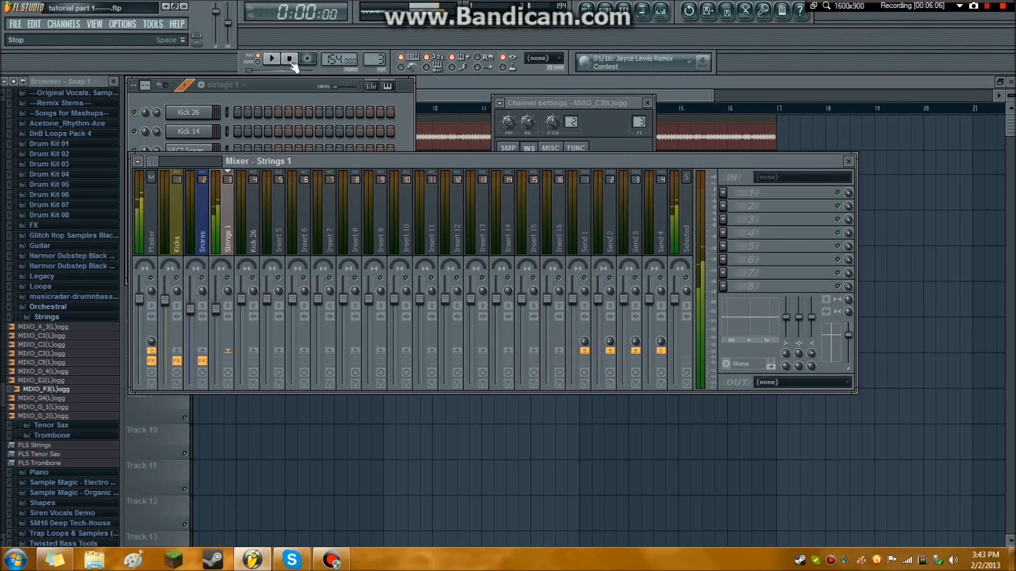
pyautogui.click(723, 193)
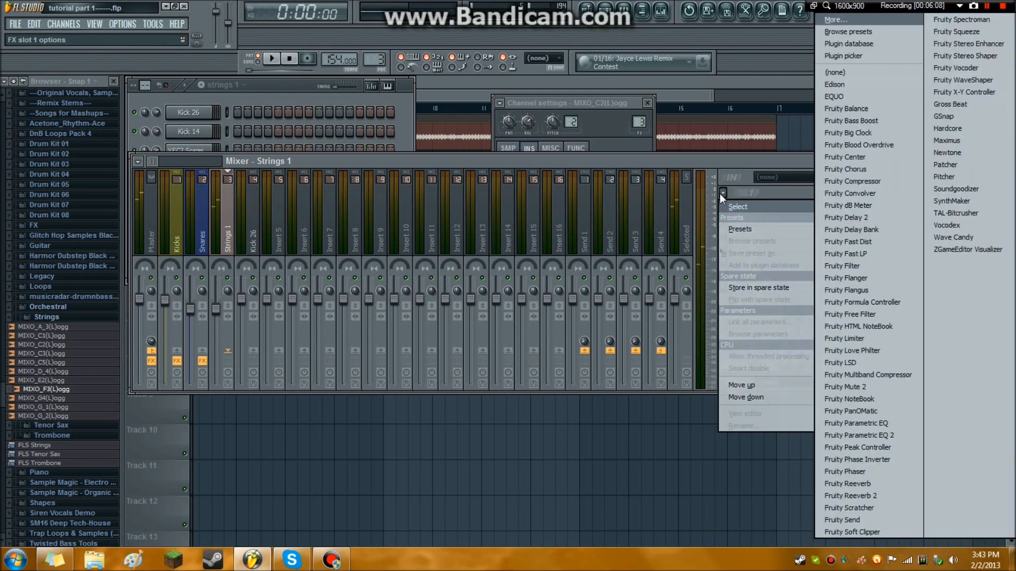
pyautogui.click(874, 335)
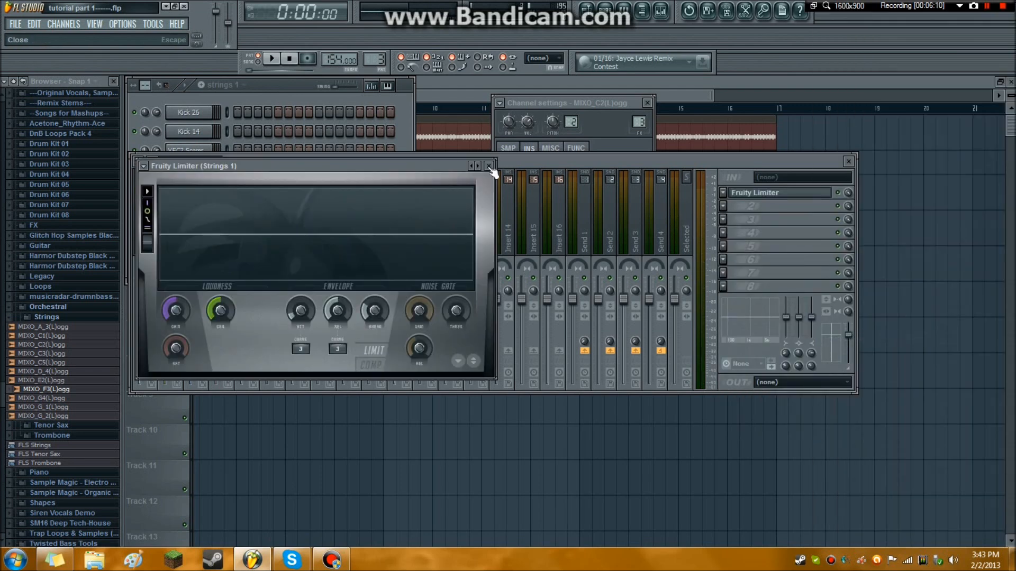
pyautogui.click(489, 166)
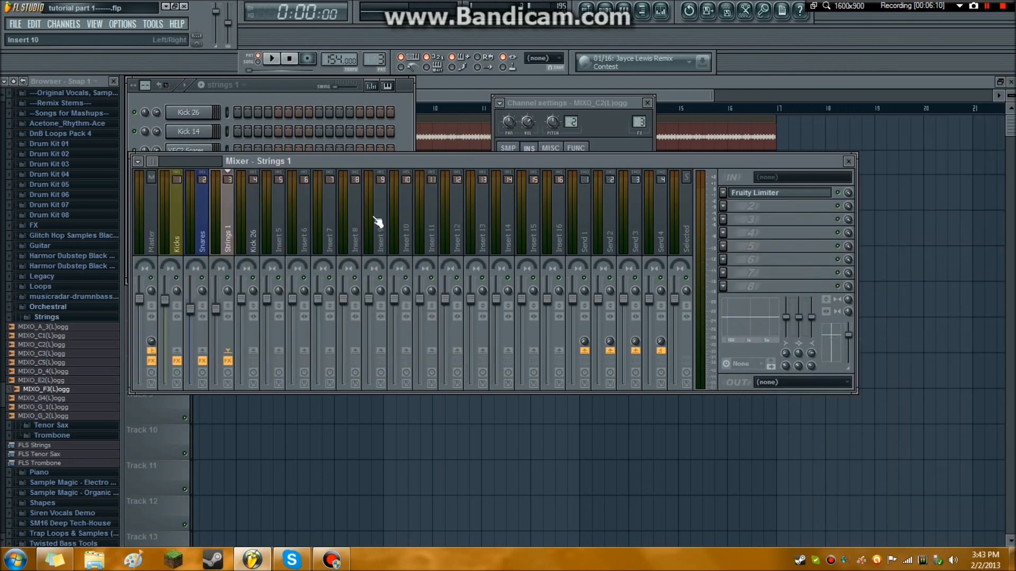
# Add Fruity Reeverb to the second effect slot of Strings 1, set its decay to 2.9 sec and play the strings pattern.
pyautogui.click(723, 209)
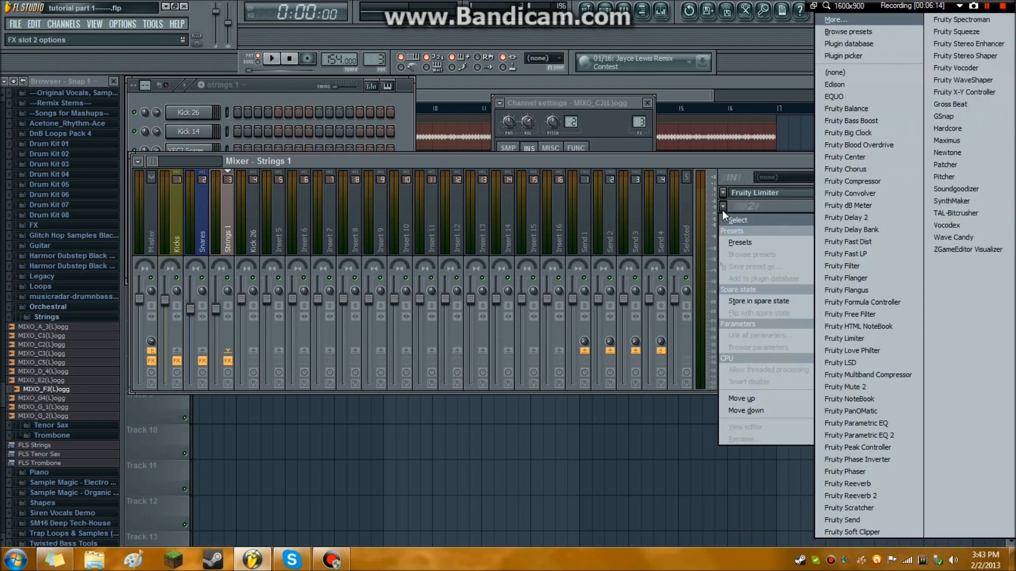
pyautogui.click(891, 486)
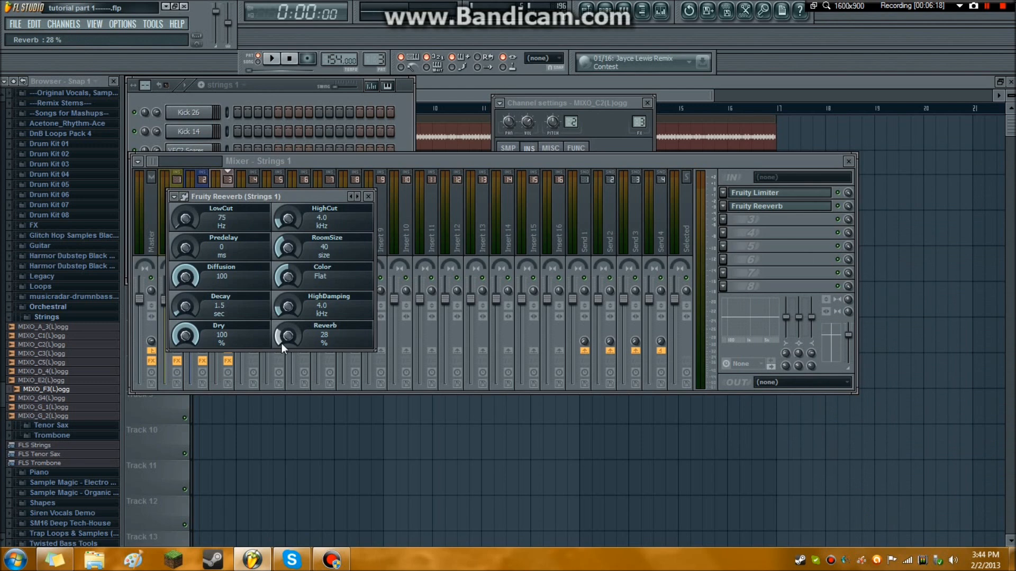
pyautogui.click(272, 58)
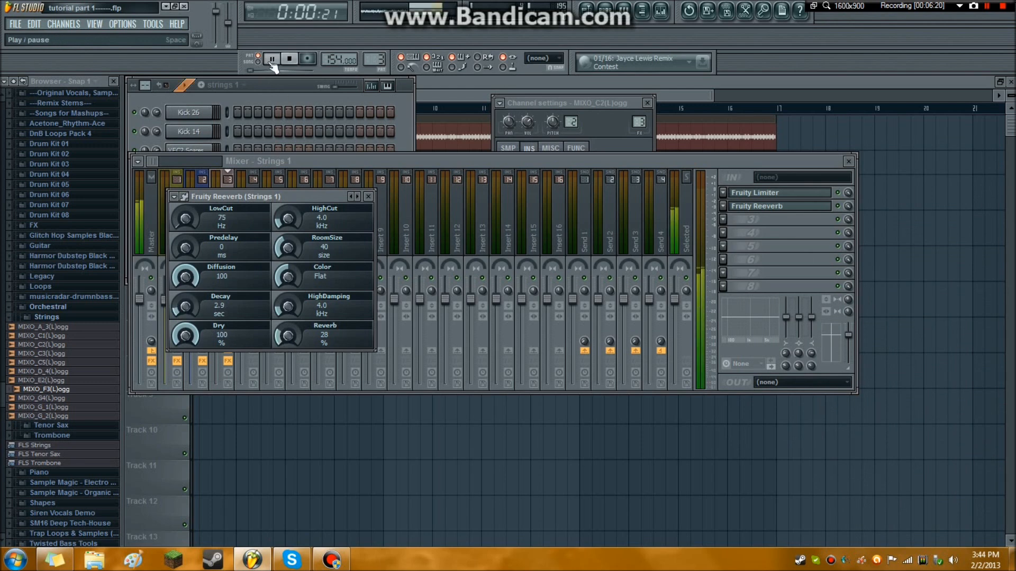
pyautogui.click(288, 62)
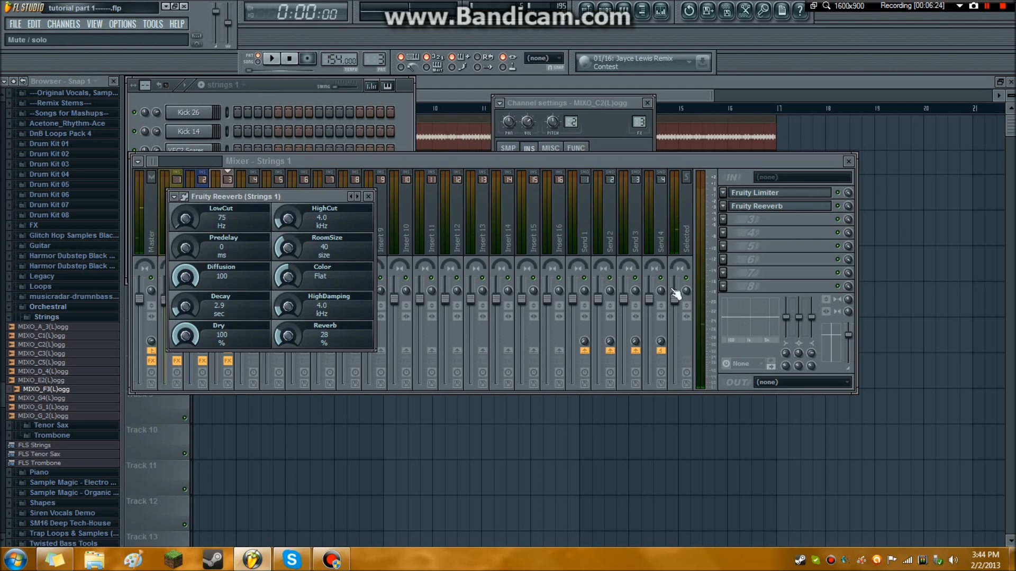
# Add Maximus to the third effect slot of Strings 1 and play the strings pattern through it.
pyautogui.click(723, 220)
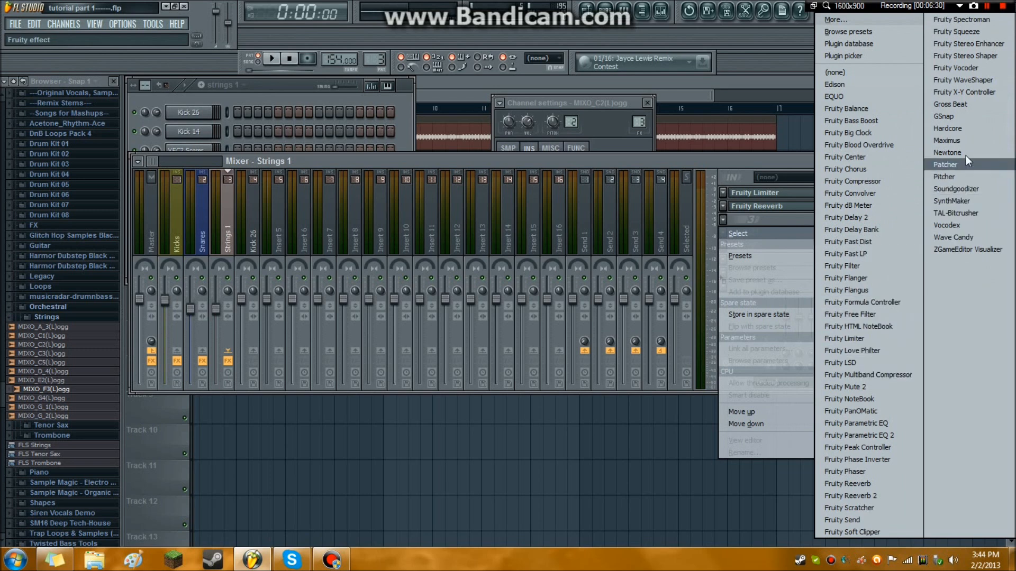
pyautogui.click(950, 141)
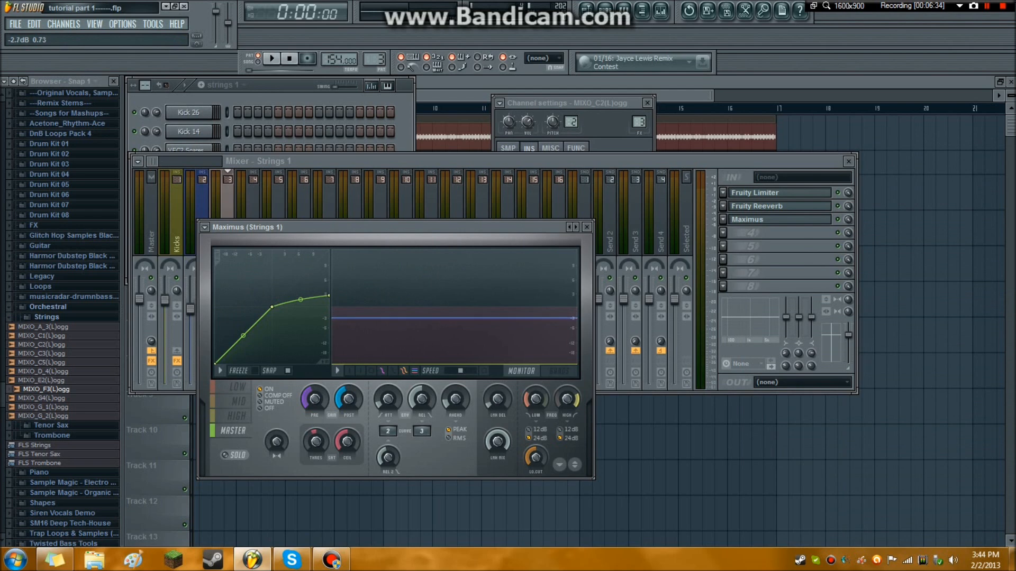
pyautogui.press('space')
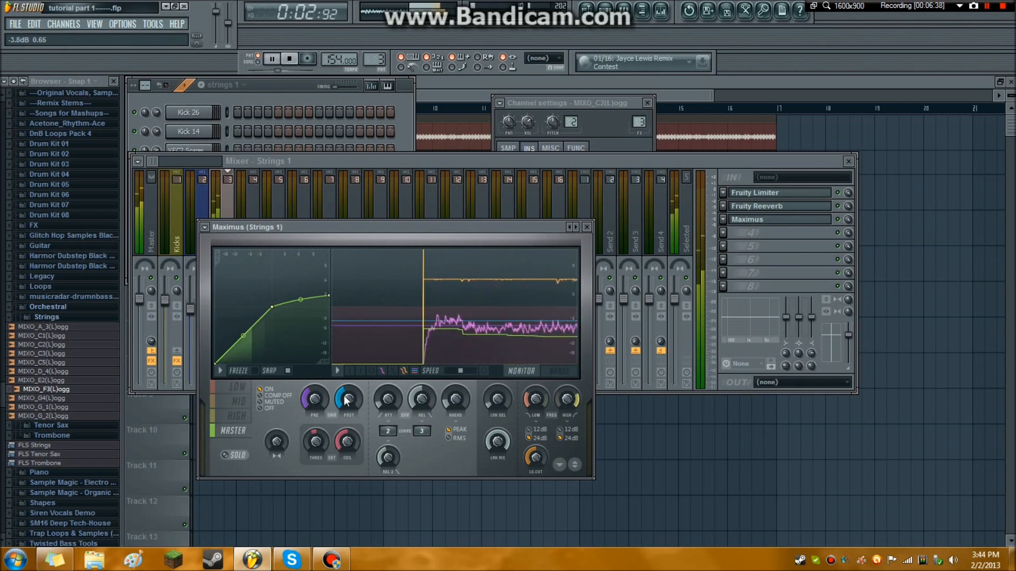
pyautogui.click(292, 60)
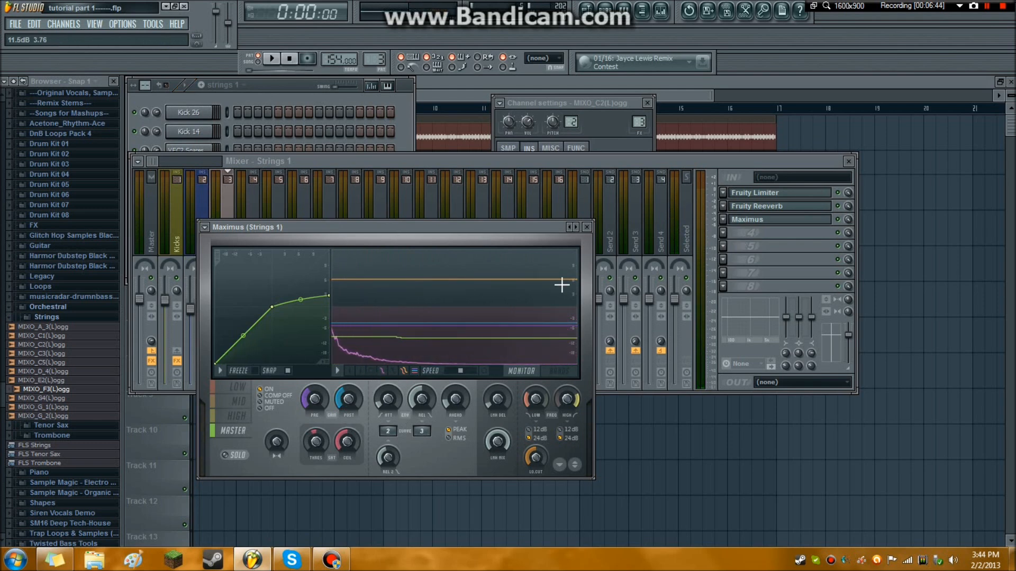
# Lower the mix level of Maximus on Strings 1 to about 56% and play the strings pattern to check it.
pyautogui.click(296, 97)
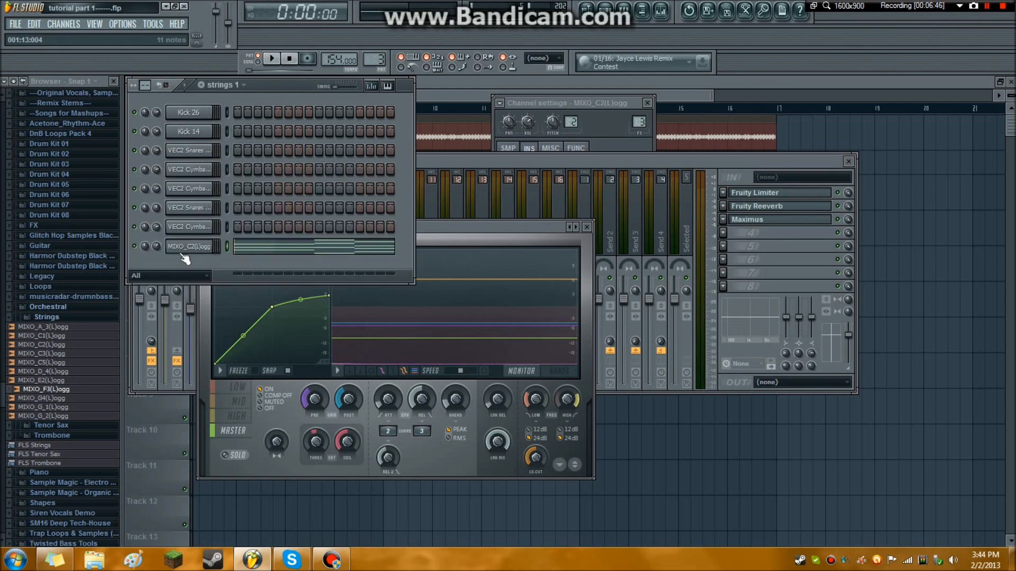
pyautogui.click(831, 225)
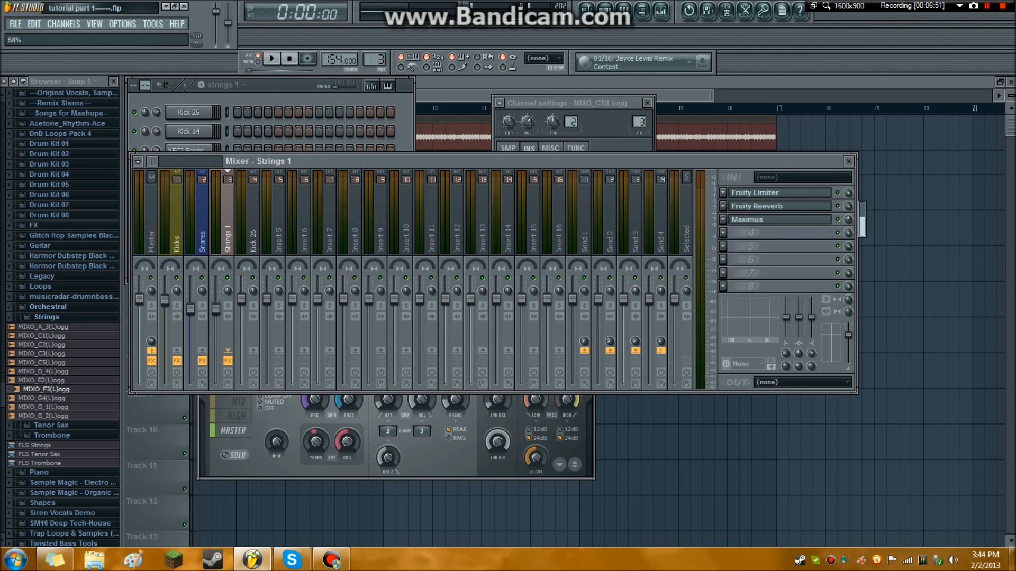
pyautogui.click(272, 58)
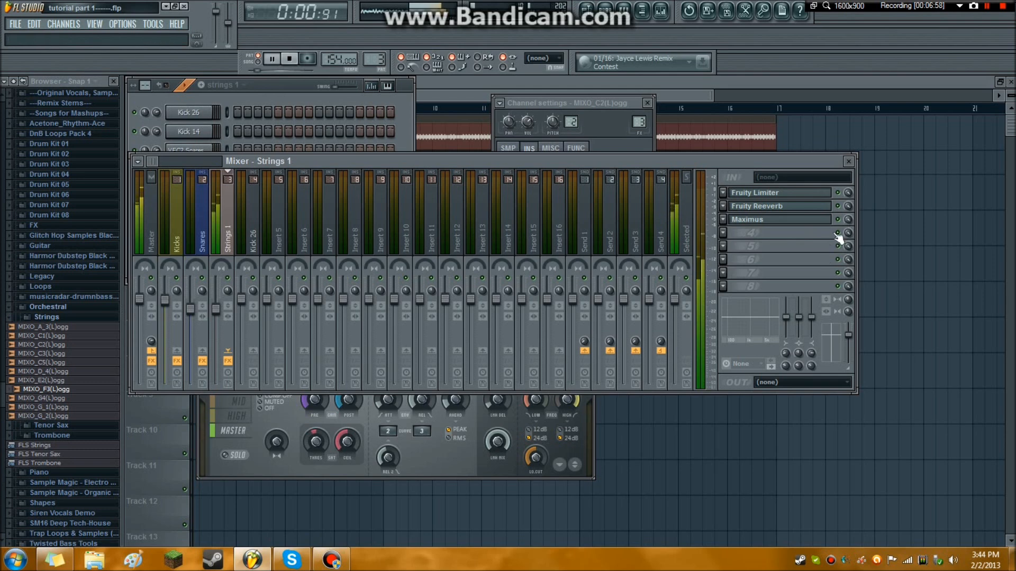
pyautogui.click(290, 58)
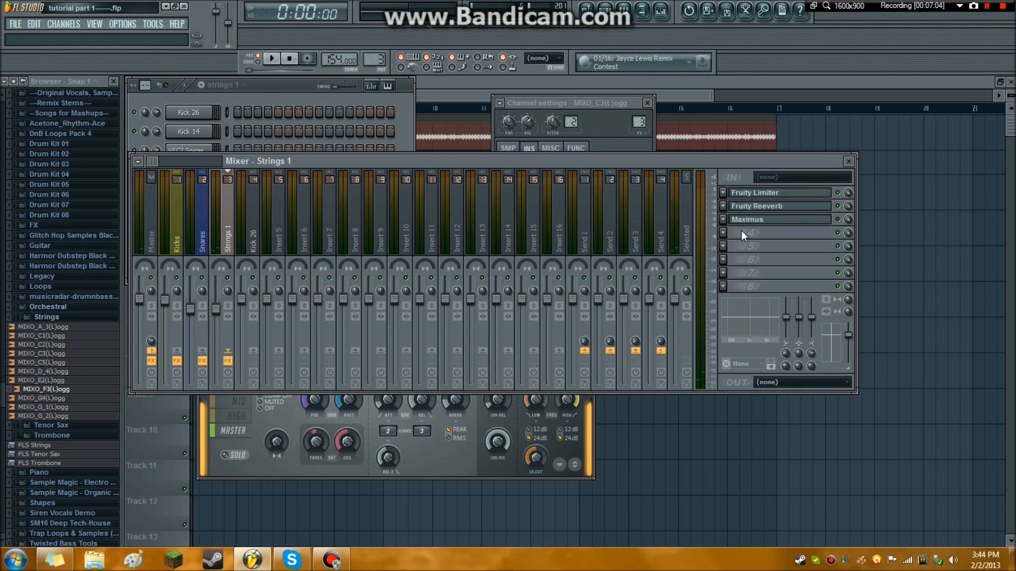
# Add Fruity Parametric EQ 2 to the fourth effect slot of Strings 1 and play the pattern to view its frequency spectrum.
pyautogui.click(727, 238)
pyautogui.moveTo(761, 247)
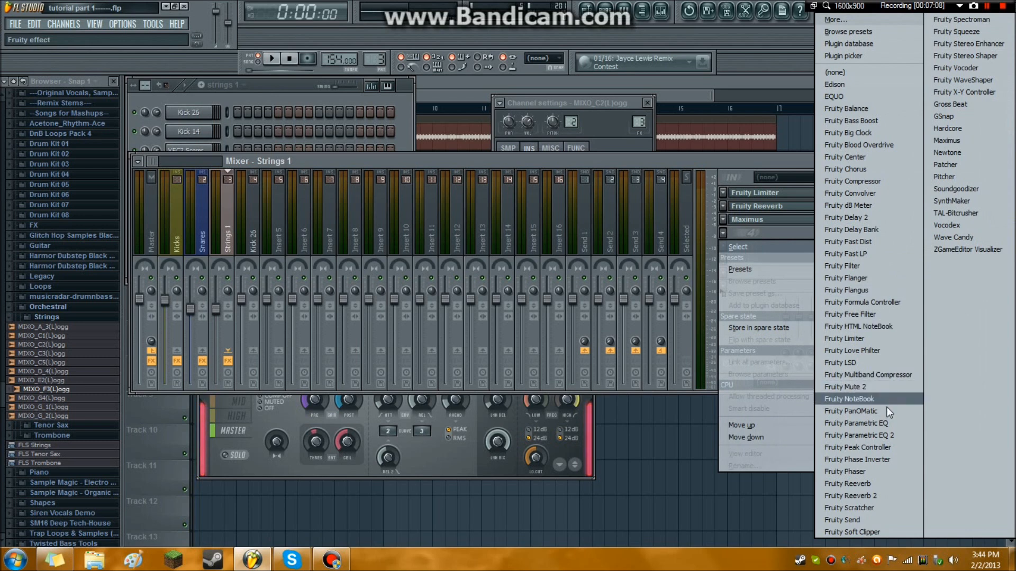
pyautogui.click(878, 439)
pyautogui.moveTo(383, 255); pyautogui.dragTo(413, 178)
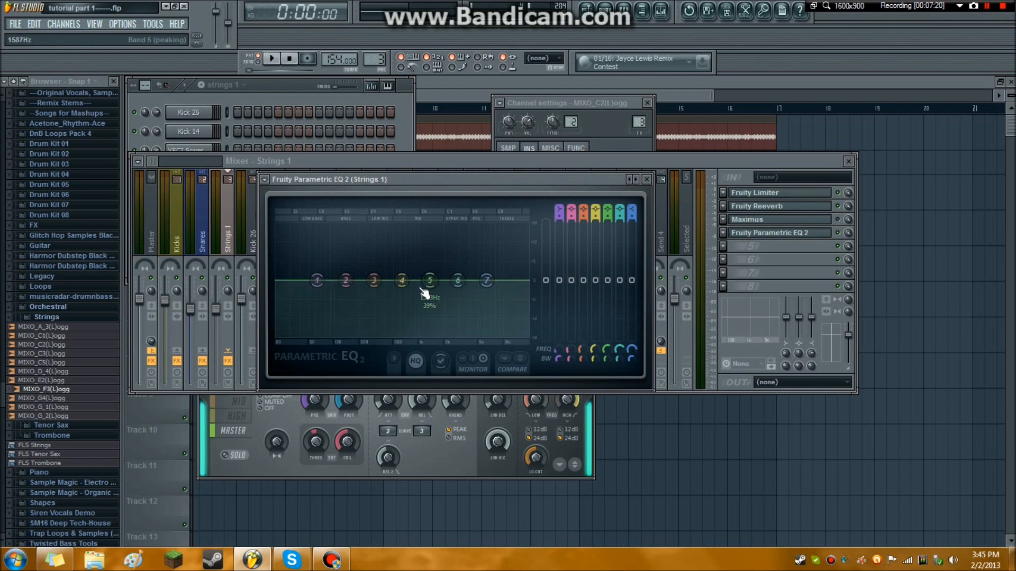
pyautogui.click(271, 58)
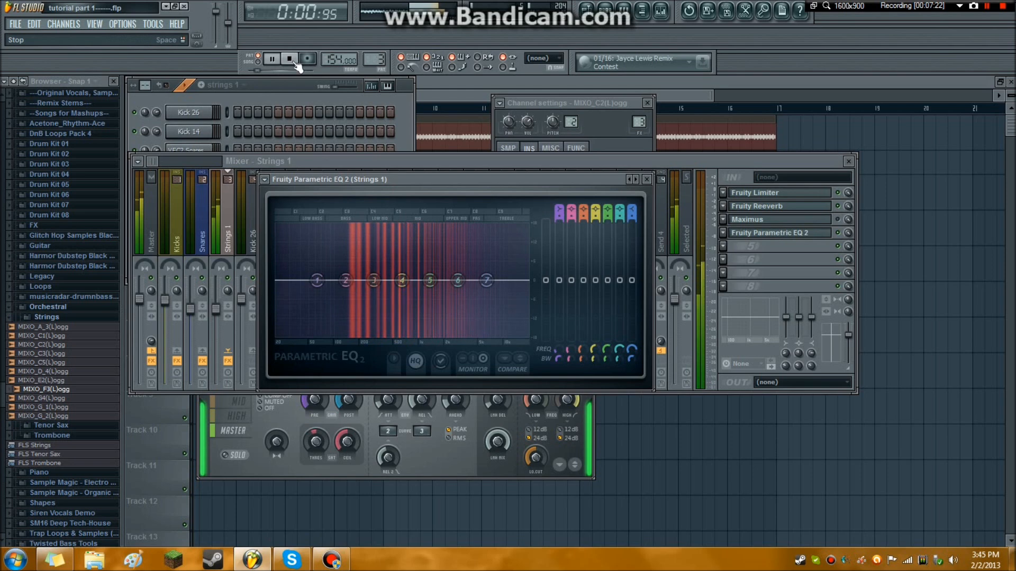
pyautogui.click(290, 59)
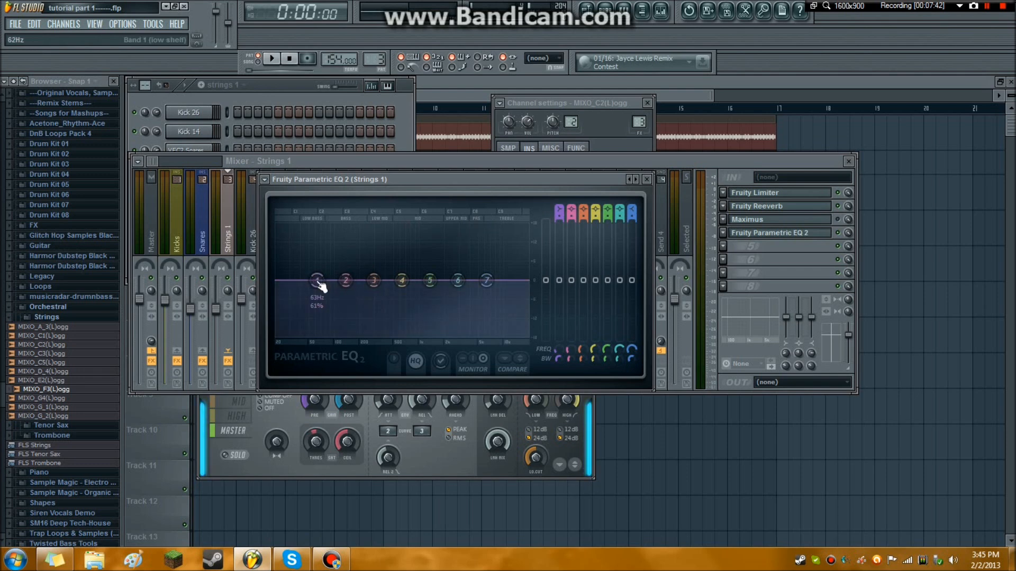
# Cut low bands 1 and 2 and boost high band 7 in the Strings 1 equalizer while playing the strings pattern.
pyautogui.moveTo(317, 280); pyautogui.dragTo(346, 282)
pyautogui.moveTo(486, 281); pyautogui.dragTo(458, 279)
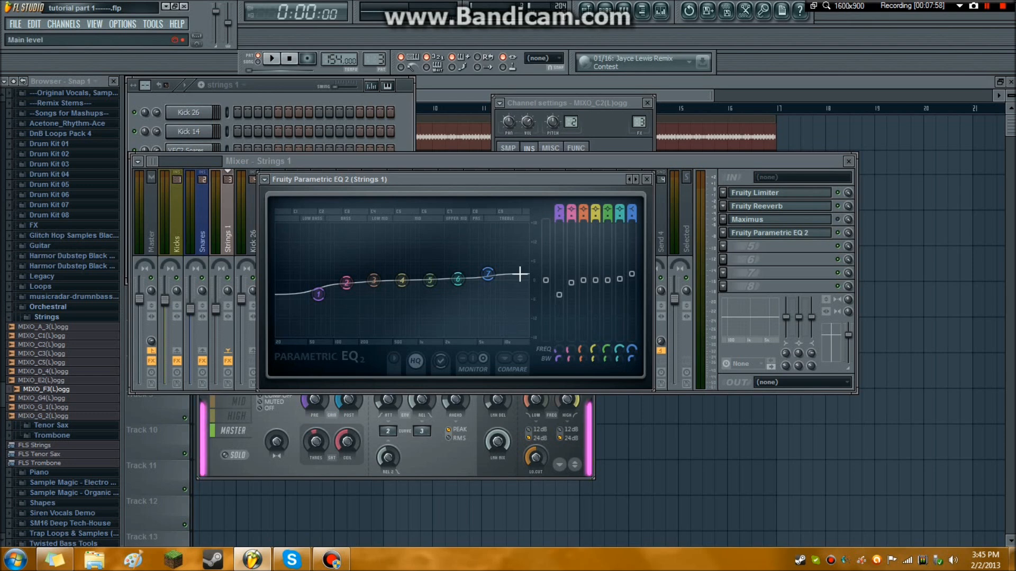
pyautogui.click(272, 59)
pyautogui.moveTo(488, 274)
pyautogui.mouseDown()
pyautogui.moveTo(469, 328)
pyautogui.moveTo(460, 276)
pyautogui.moveTo(492, 264)
pyautogui.mouseUp()
pyautogui.moveTo(346, 283); pyautogui.dragTo(318, 304)
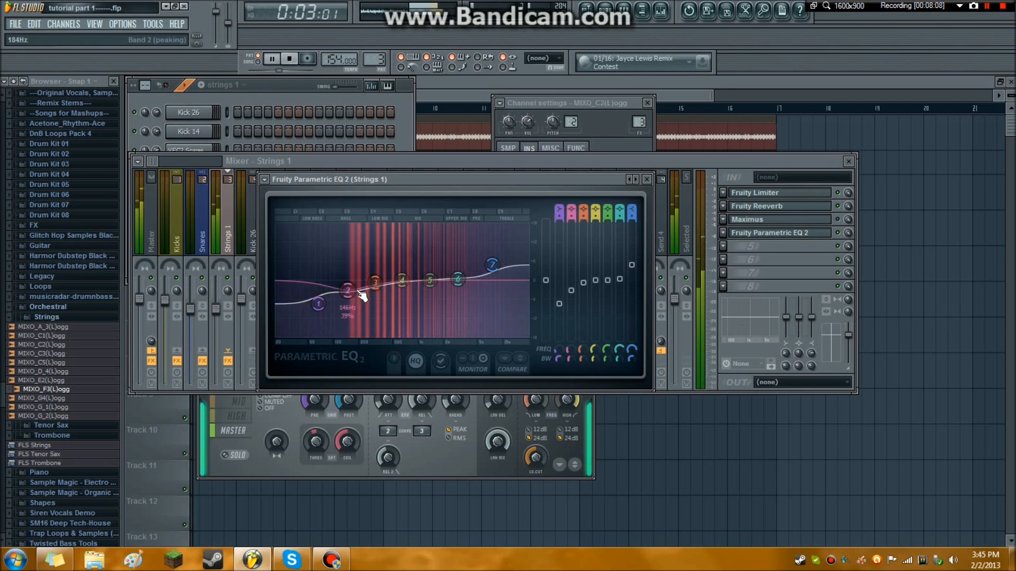
pyautogui.click(290, 59)
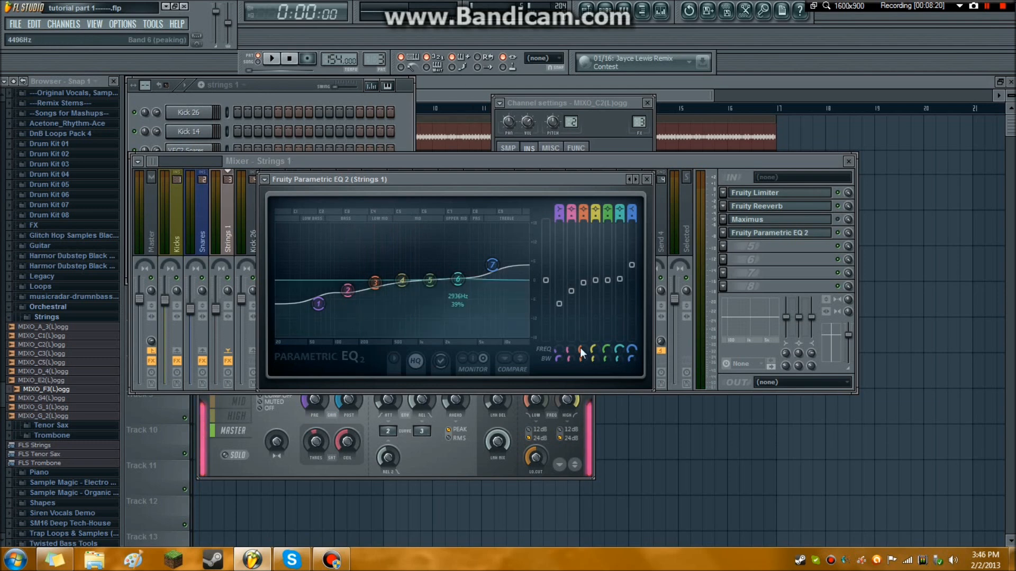
# Look through the available output drivers in the audio settings, keeping the current one.
pyautogui.click(112, 24)
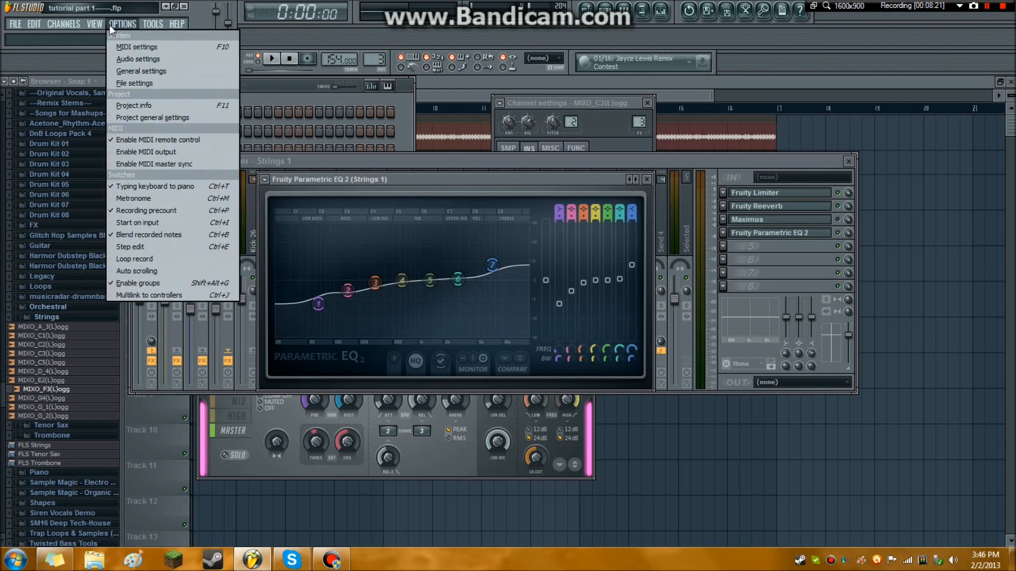
pyautogui.click(142, 59)
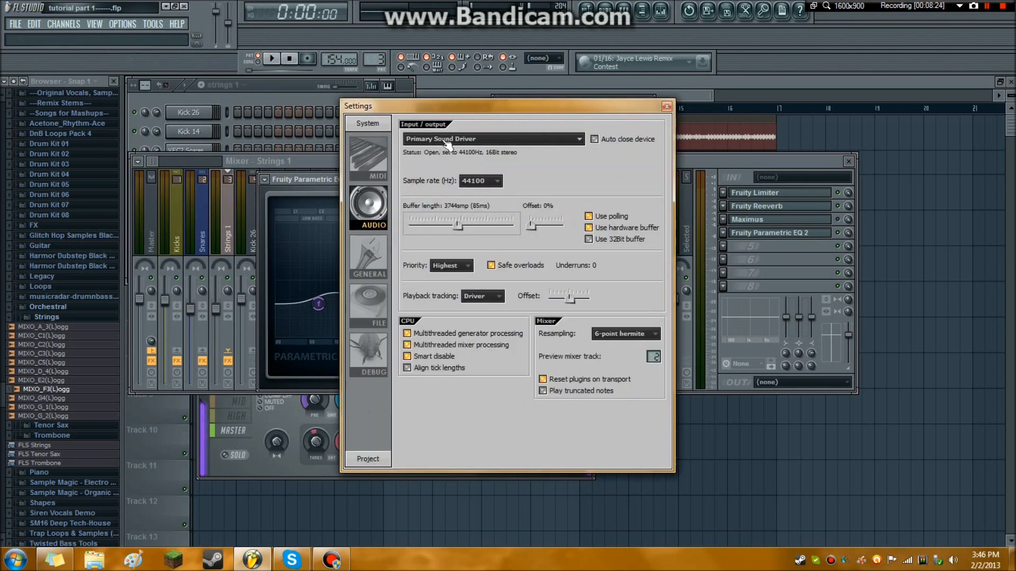
pyautogui.click(447, 140)
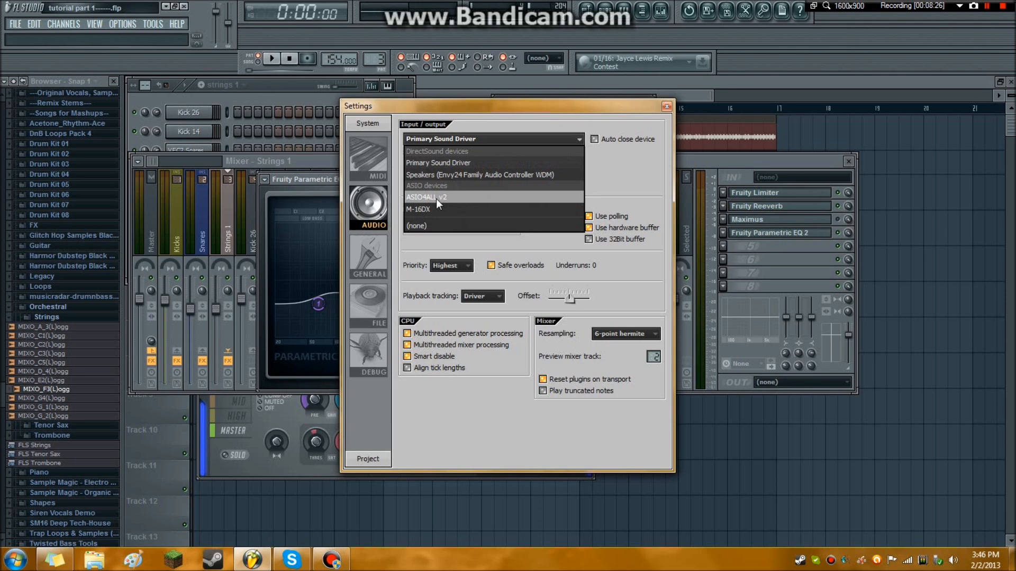
pyautogui.click(666, 108)
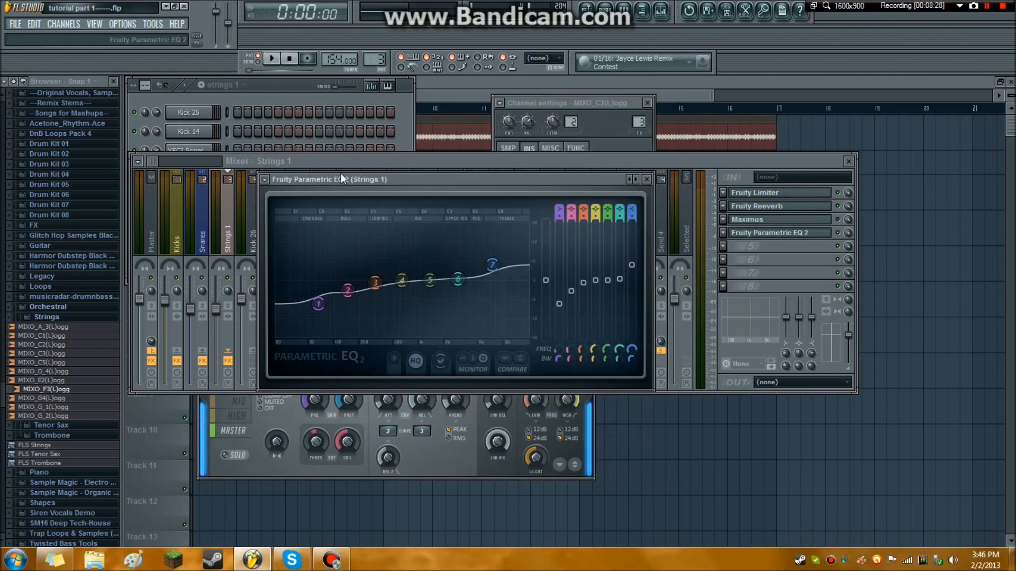
# Fine-tune the gain, ceiling and saturation of the Fruity Limiter on Strings 1 and play the pattern to check the level.
pyautogui.click(446, 163)
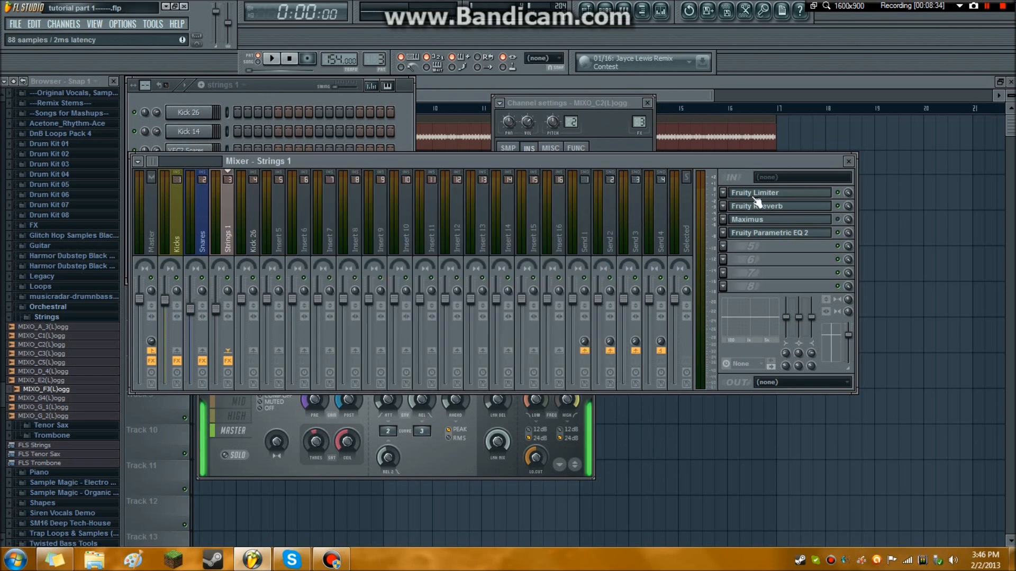
pyautogui.click(755, 193)
pyautogui.moveTo(183, 301); pyautogui.dragTo(183, 289)
pyautogui.moveTo(222, 307); pyautogui.dragTo(223, 301)
pyautogui.moveTo(186, 348); pyautogui.dragTo(185, 351)
pyautogui.click(272, 59)
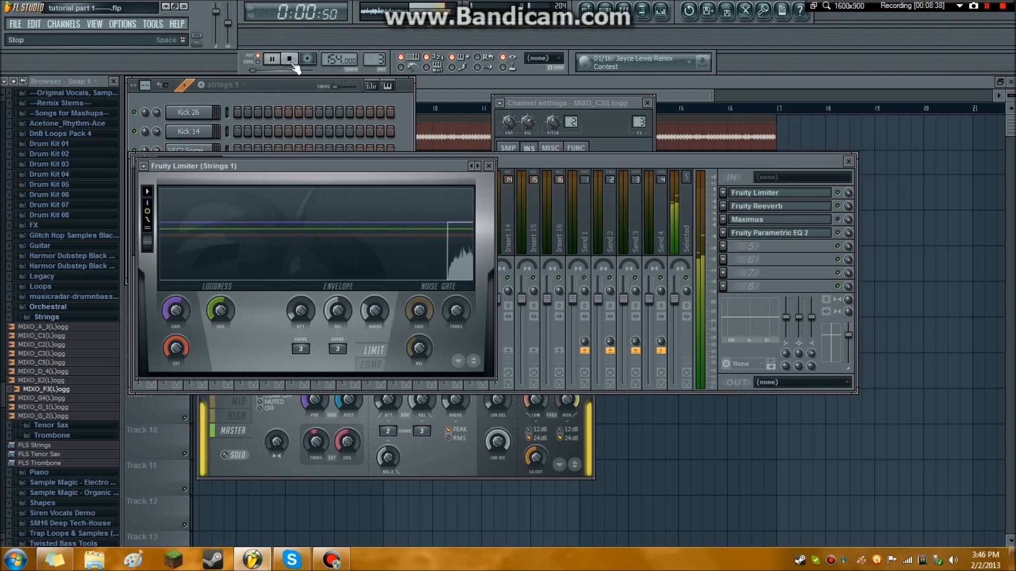
pyautogui.click(320, 88)
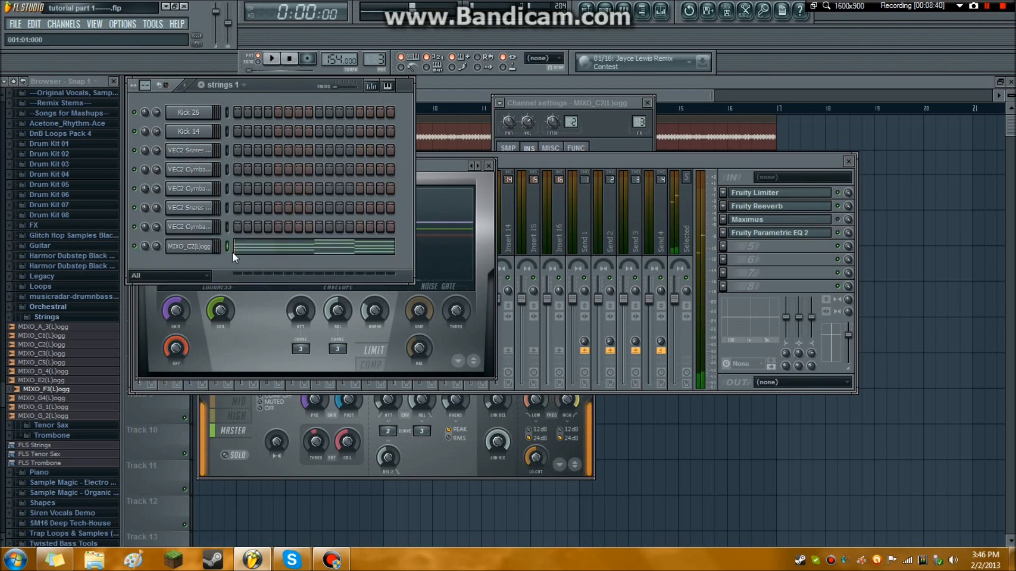
pyautogui.click(253, 304)
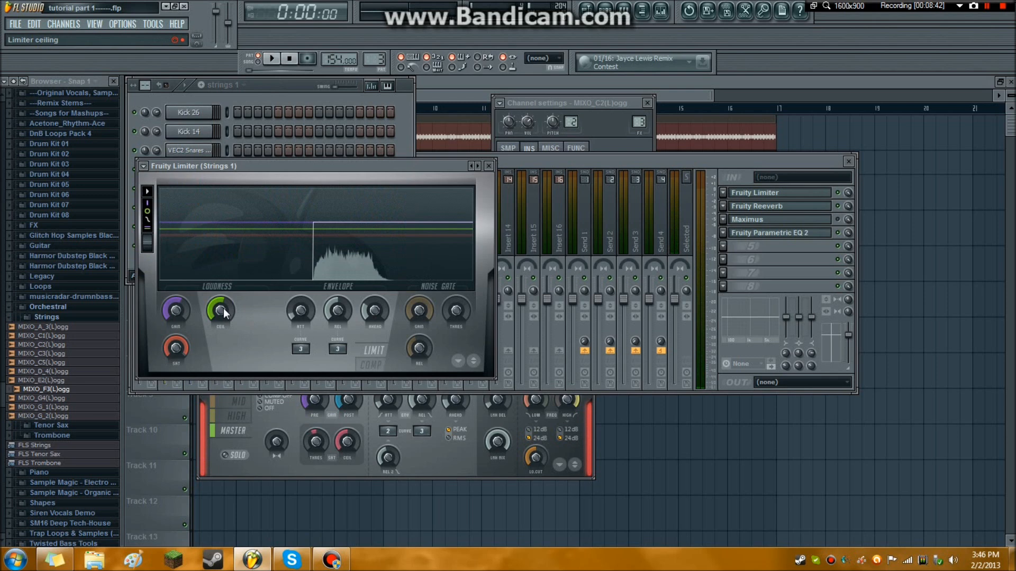
# Slightly lower the Strings 1 mixer track's volume and create an automation clip for that volume.
pyautogui.click(547, 167)
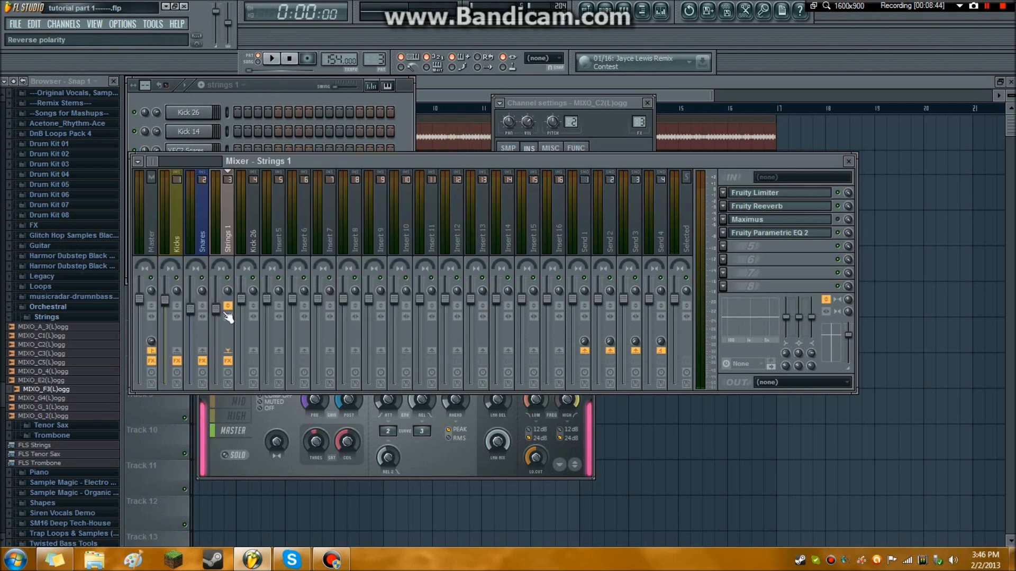
pyautogui.moveTo(216, 311); pyautogui.dragTo(221, 316)
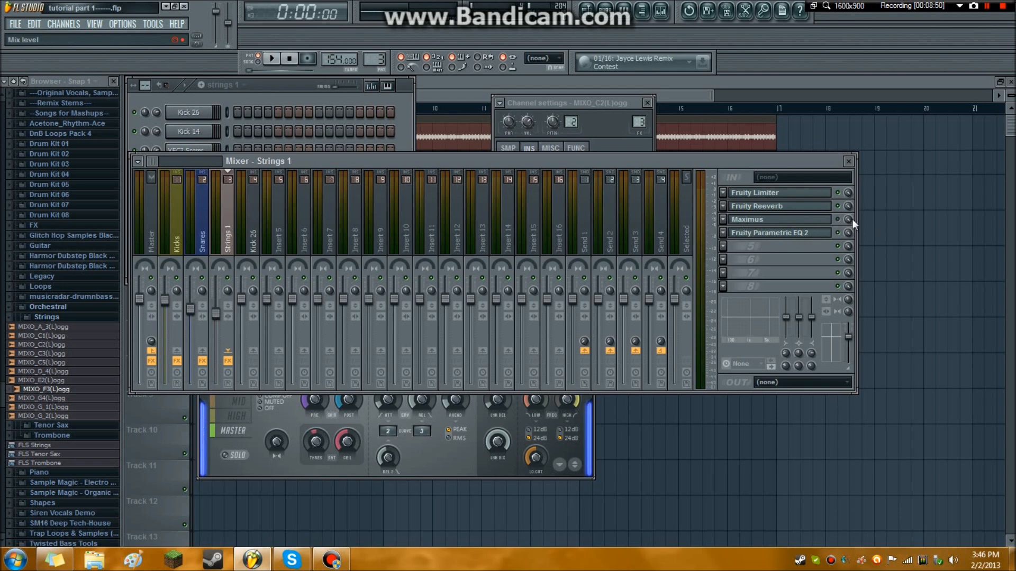
pyautogui.rightClick(217, 316)
pyautogui.click(266, 393)
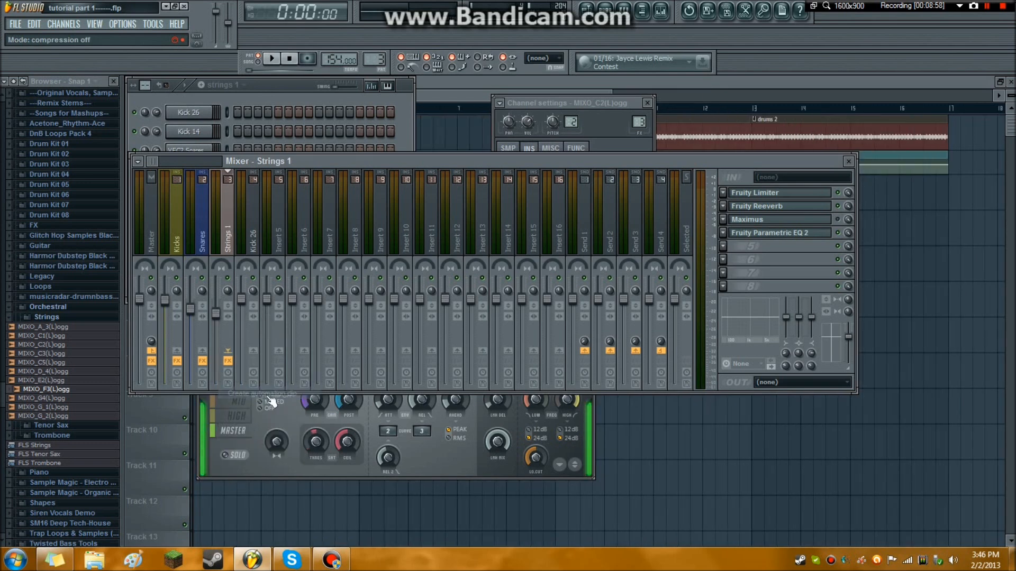
# Bring up the playlist and move the Strings 1 volume automation clip from the Dums 2 track to Track 5.
pyautogui.click(588, 12)
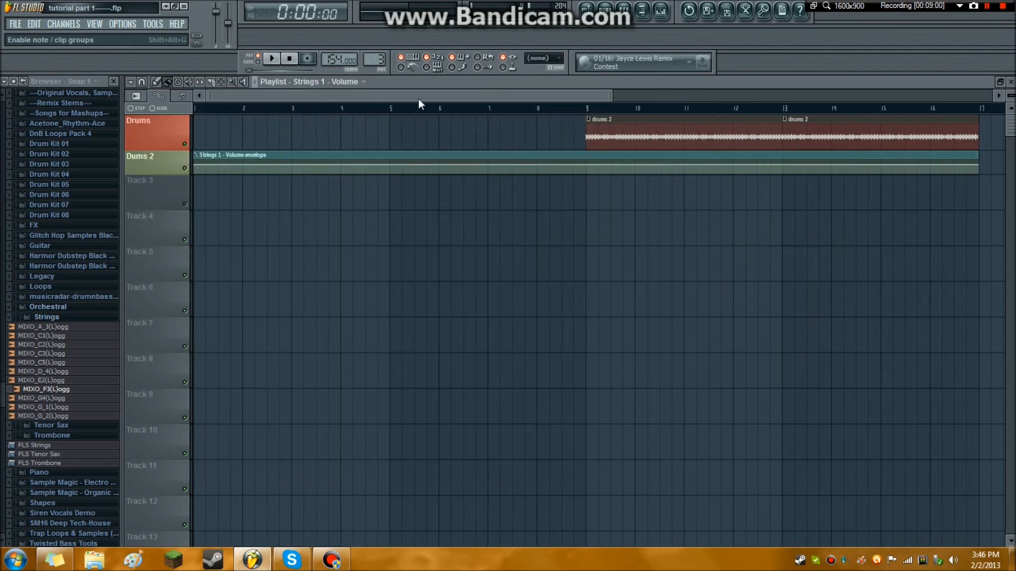
pyautogui.moveTo(181, 171); pyautogui.dragTo(245, 274)
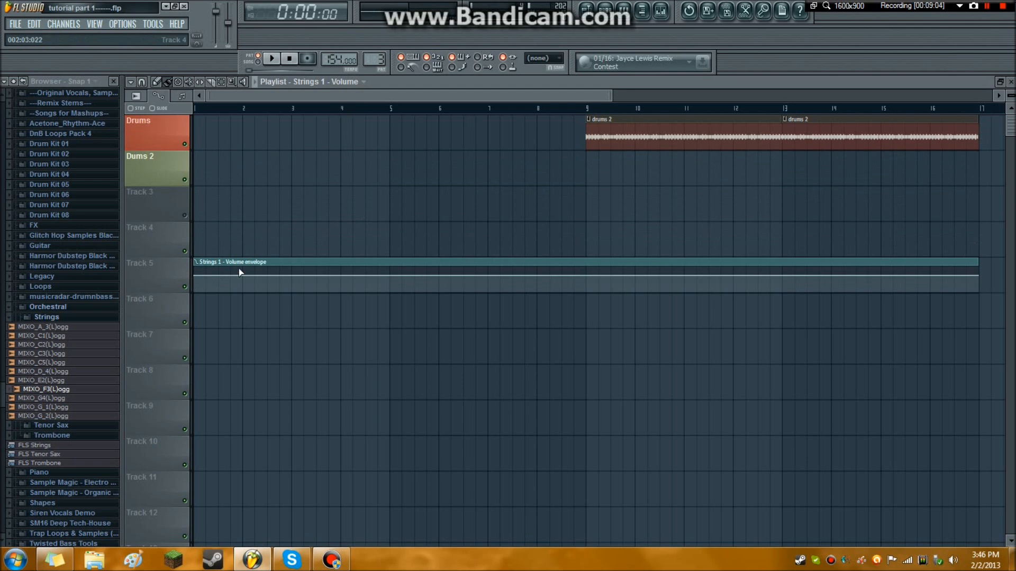
pyautogui.click(254, 240)
pyautogui.rightClick(336, 230)
# Place two consecutive strings 1 pattern clips on Track 4, starting at bars 1 and 5.
pyautogui.click(307, 85)
pyautogui.click(329, 150)
pyautogui.click(280, 249)
pyautogui.moveTo(280, 249); pyautogui.dragTo(134, 247)
pyautogui.click(473, 323)
pyautogui.moveTo(473, 323); pyautogui.dragTo(450, 224)
# Shape the Strings 1 volume envelope to rise in a gentle curve from bar 1 to bar 9 and play it in song mode.
pyautogui.moveTo(196, 275); pyautogui.dragTo(191, 288)
pyautogui.moveTo(587, 280); pyautogui.dragTo(590, 276)
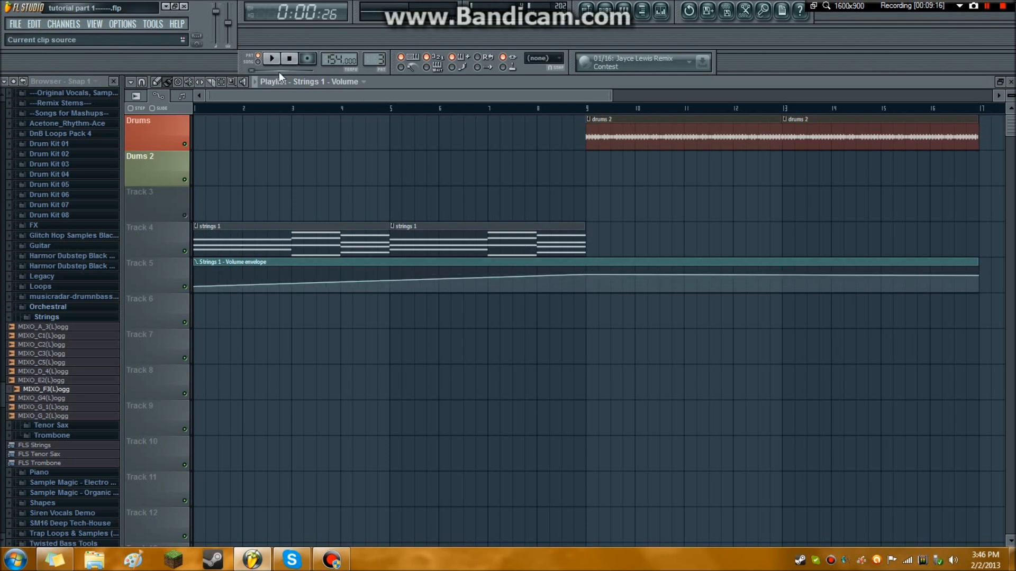
pyautogui.click(270, 62)
pyautogui.click(259, 61)
pyautogui.click(271, 61)
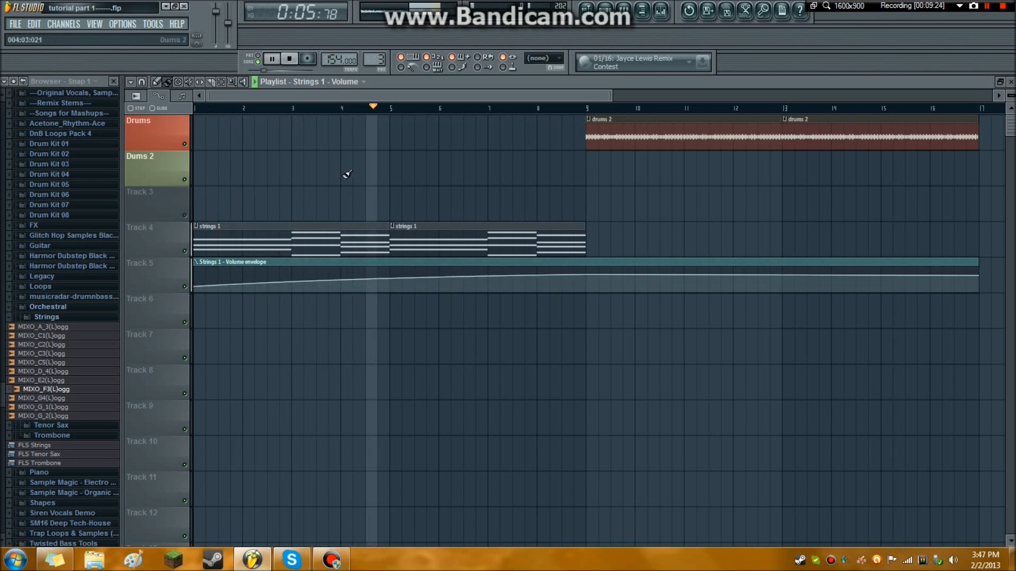
pyautogui.click(290, 60)
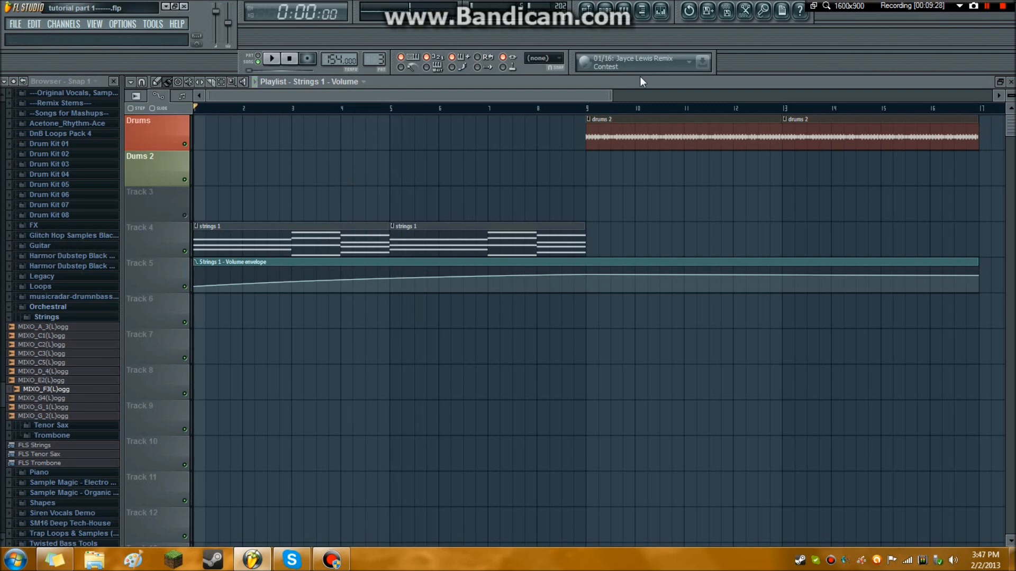
# Bring up the mixer, select the Kick 26 track and add a Sytrus synthesizer channel to the project.
pyautogui.click(660, 11)
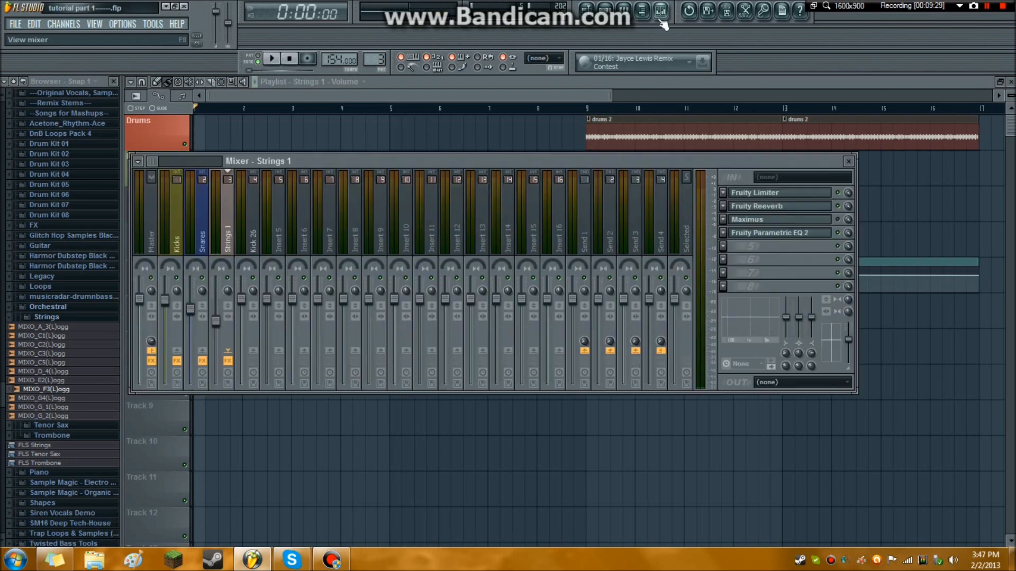
pyautogui.click(253, 228)
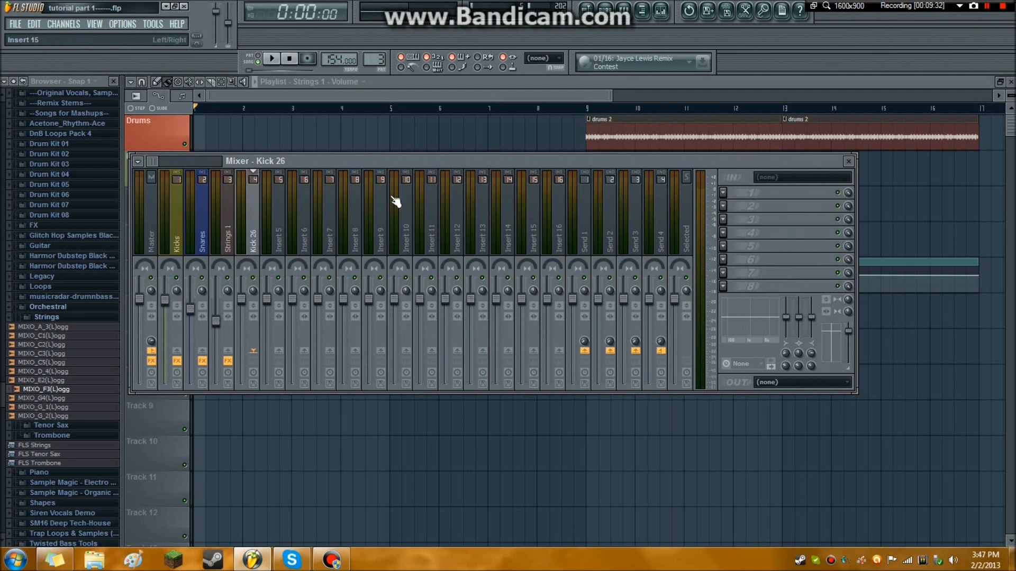
pyautogui.click(73, 27)
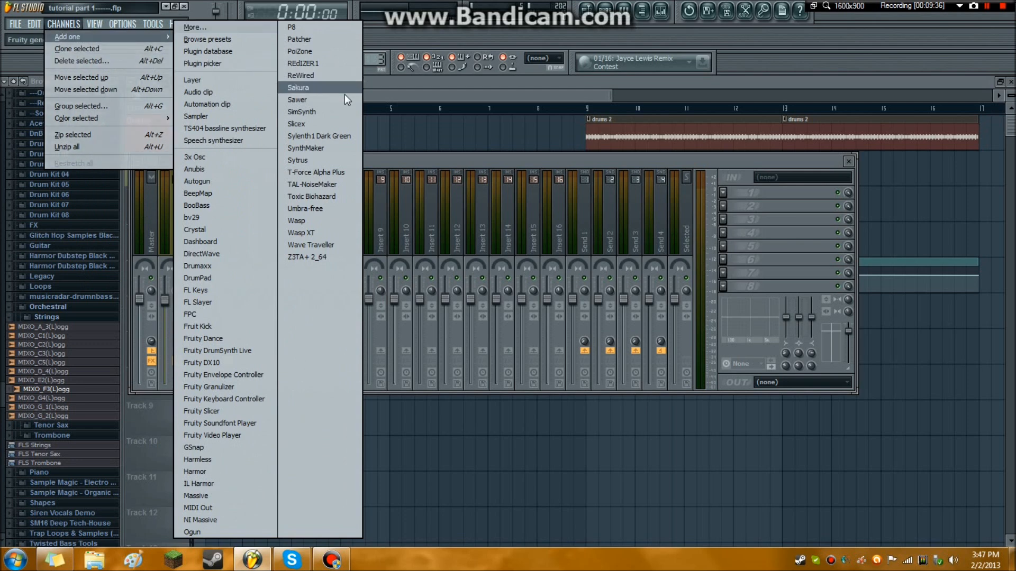
pyautogui.click(339, 160)
pyautogui.moveTo(247, 169); pyautogui.dragTo(315, 151)
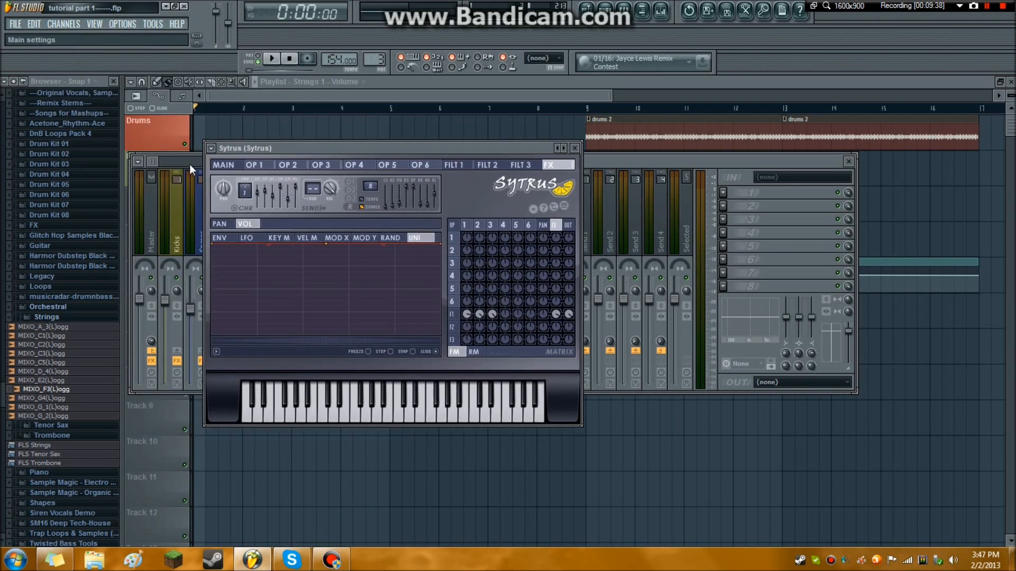
# Load the BS Bass For Middle Part 2 preset in Sytrus, audition two notes and close the synth.
pyautogui.click(213, 151)
pyautogui.moveTo(230, 183)
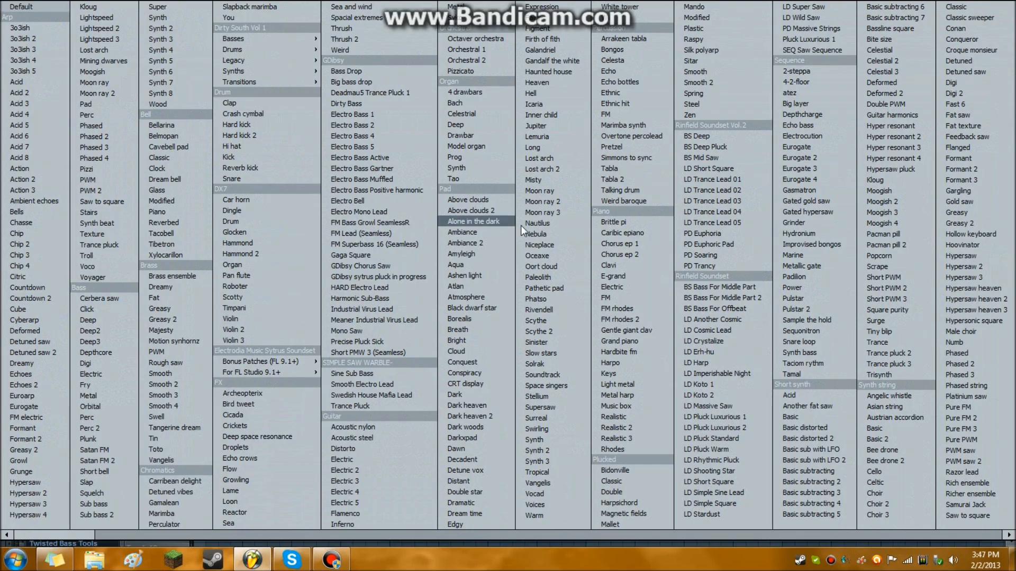
pyautogui.click(729, 298)
pyautogui.click(376, 411)
pyautogui.click(344, 413)
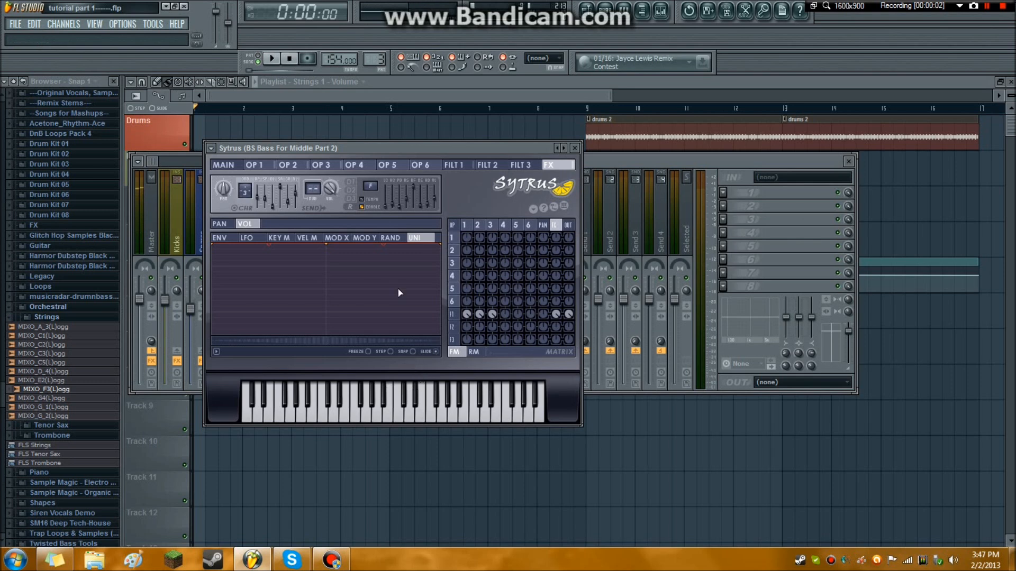
pyautogui.moveTo(336, 145); pyautogui.dragTo(325, 125)
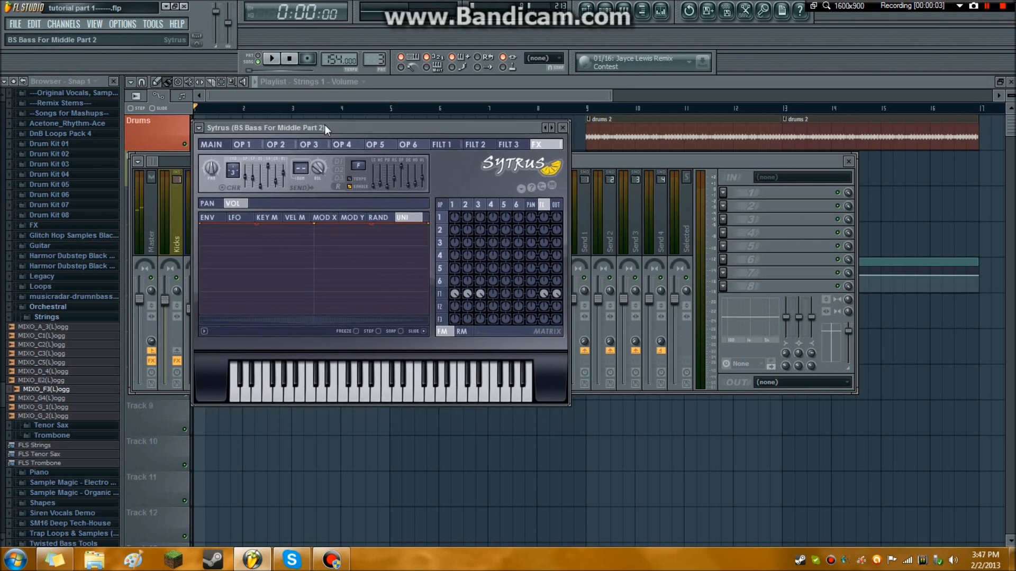
pyautogui.click(564, 128)
# Close the playlist and create a new empty pattern named Bass 1.
pyautogui.click(1011, 82)
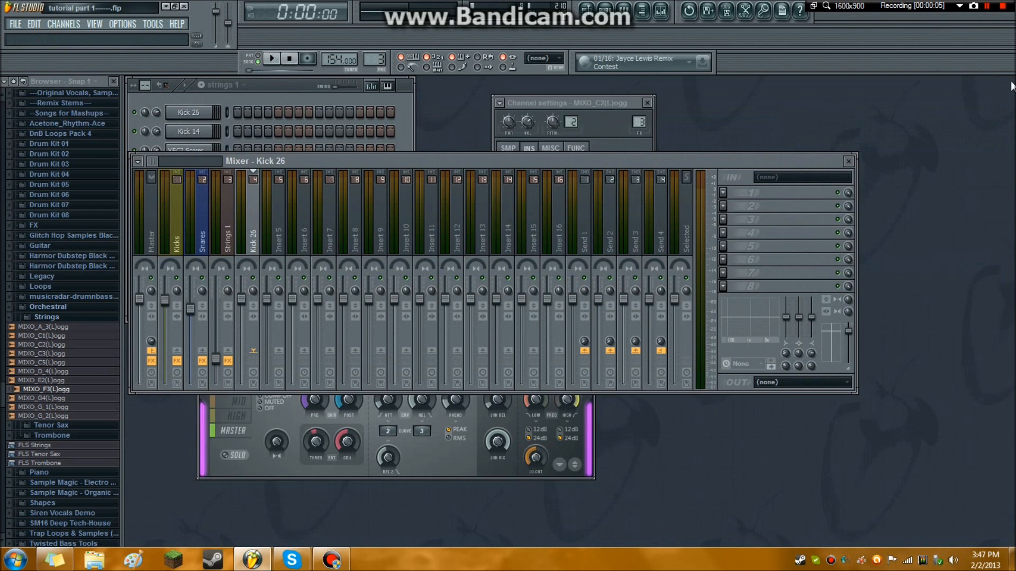
pyautogui.click(354, 101)
pyautogui.click(255, 88)
pyautogui.click(283, 100)
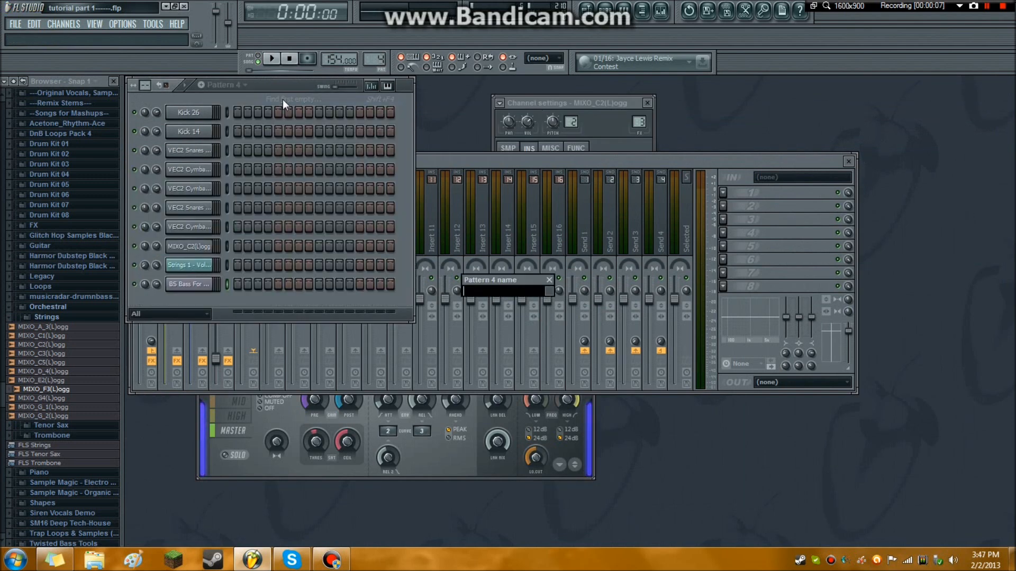
pyautogui.write('Bass 1')
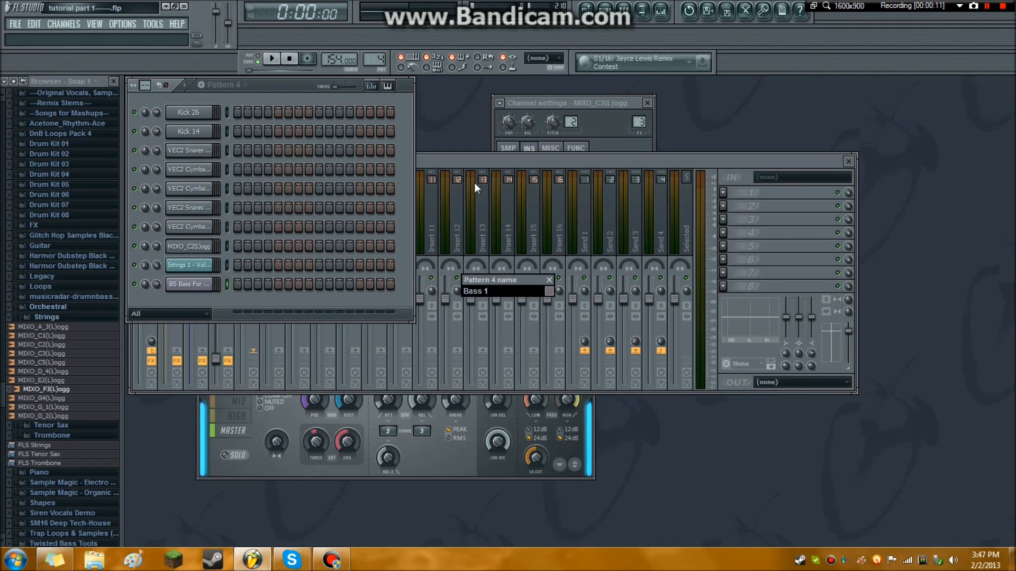
pyautogui.click(549, 290)
pyautogui.click(627, 318)
pyautogui.press('Return')
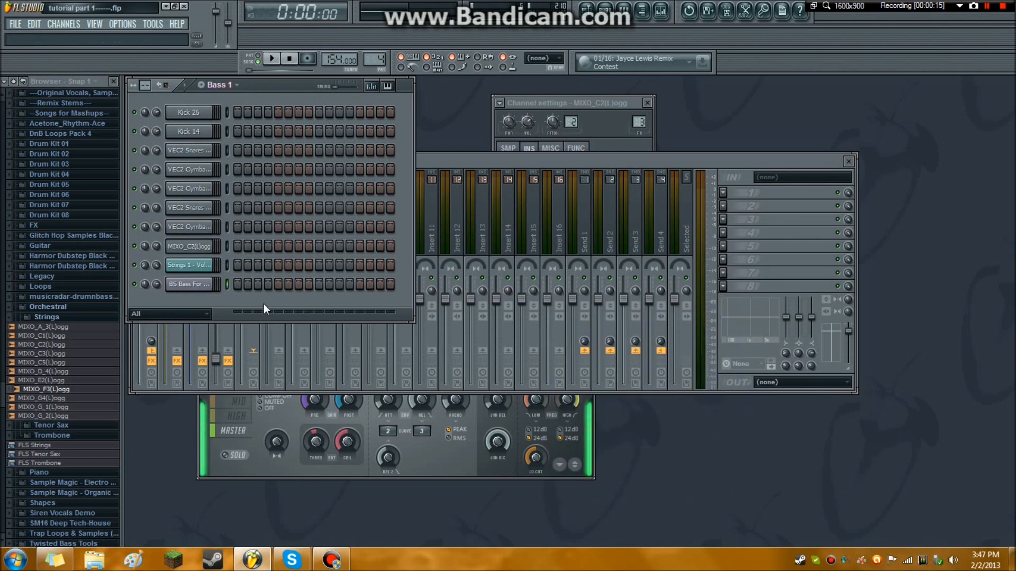
# Route the BS Bass For Middle Part 2 channel to a free mixer track.
pyautogui.click(201, 286)
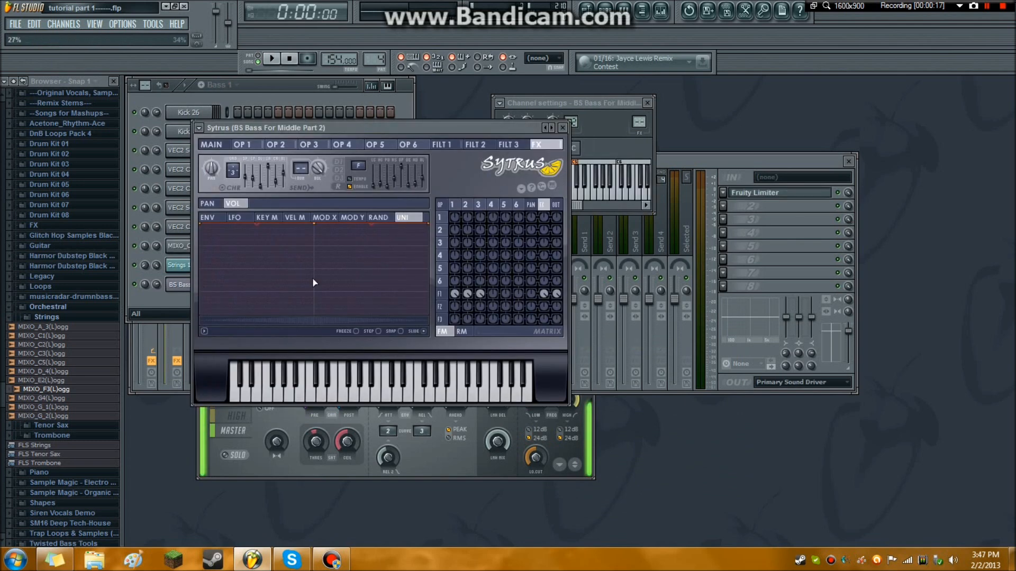
pyautogui.click(535, 103)
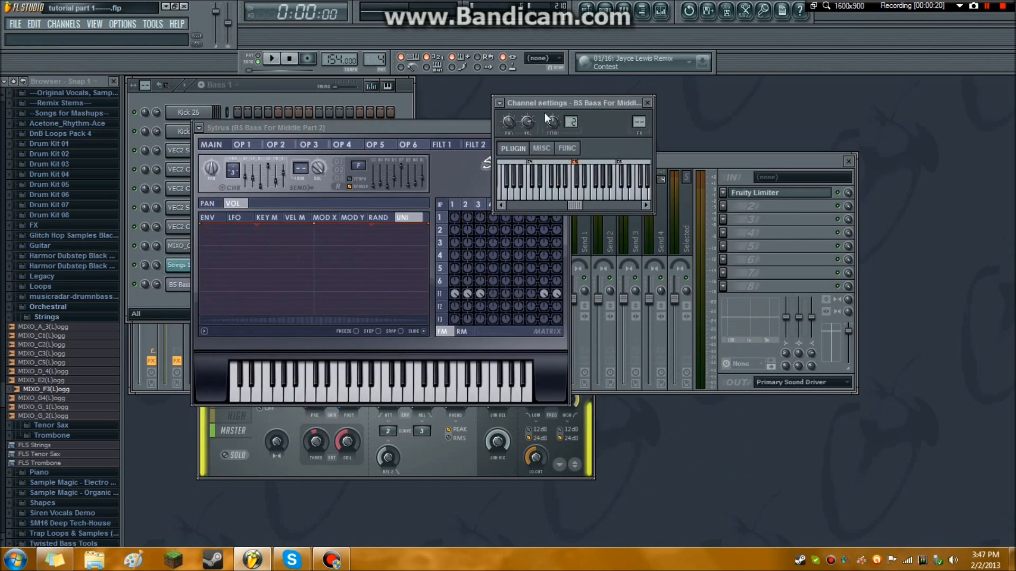
pyautogui.click(500, 104)
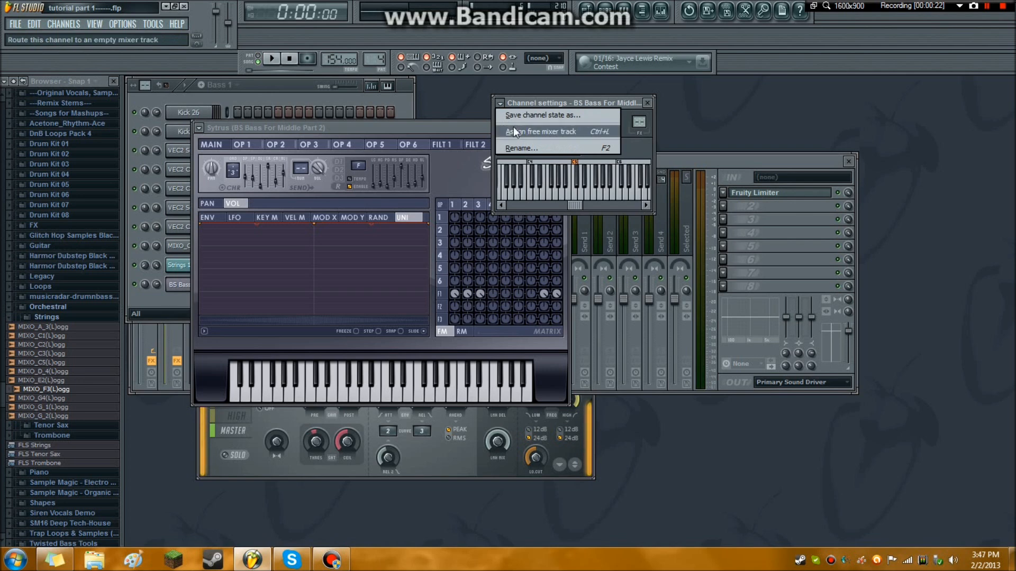
pyautogui.click(514, 127)
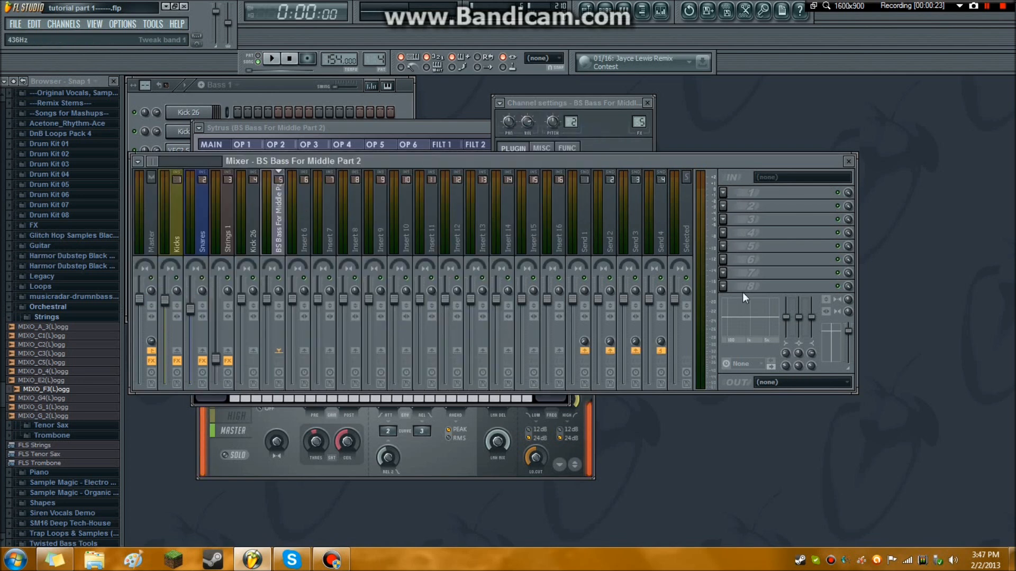
# Add Fruity Limiter and Fruity Parametric EQ 2 to the bass mixer track's first two effect slots.
pyautogui.click(732, 197)
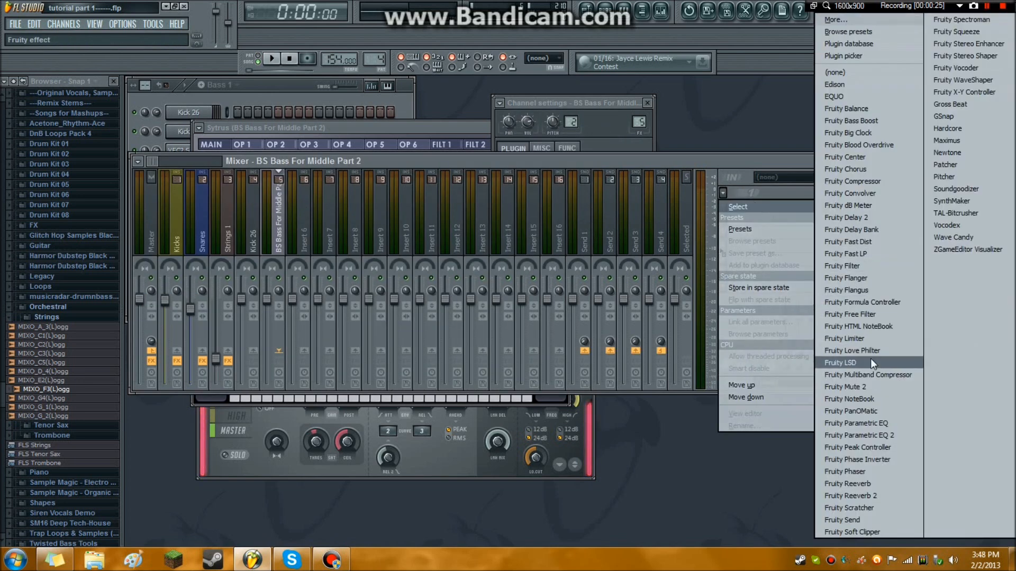
pyautogui.click(841, 338)
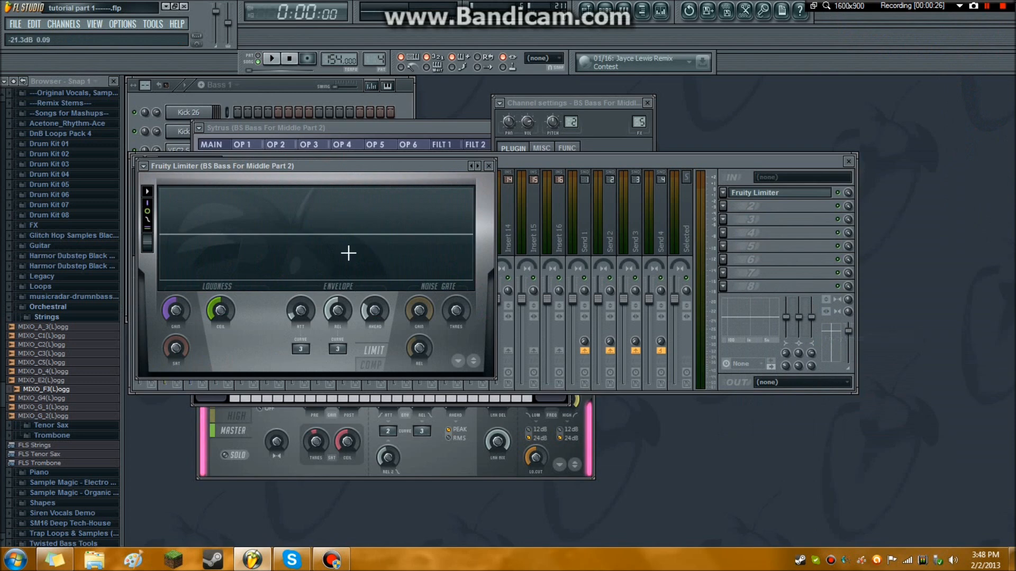
pyautogui.click(488, 166)
pyautogui.click(732, 206)
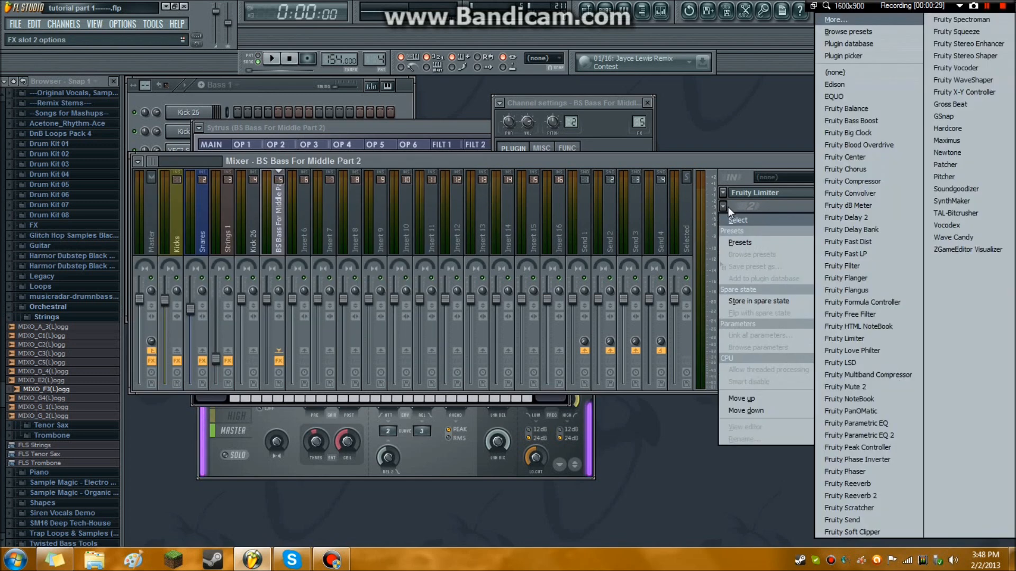
pyautogui.click(873, 437)
pyautogui.moveTo(273, 208); pyautogui.dragTo(329, 190)
# Bring up the playlist and briefly play the arrangement in song mode.
pyautogui.click(259, 96)
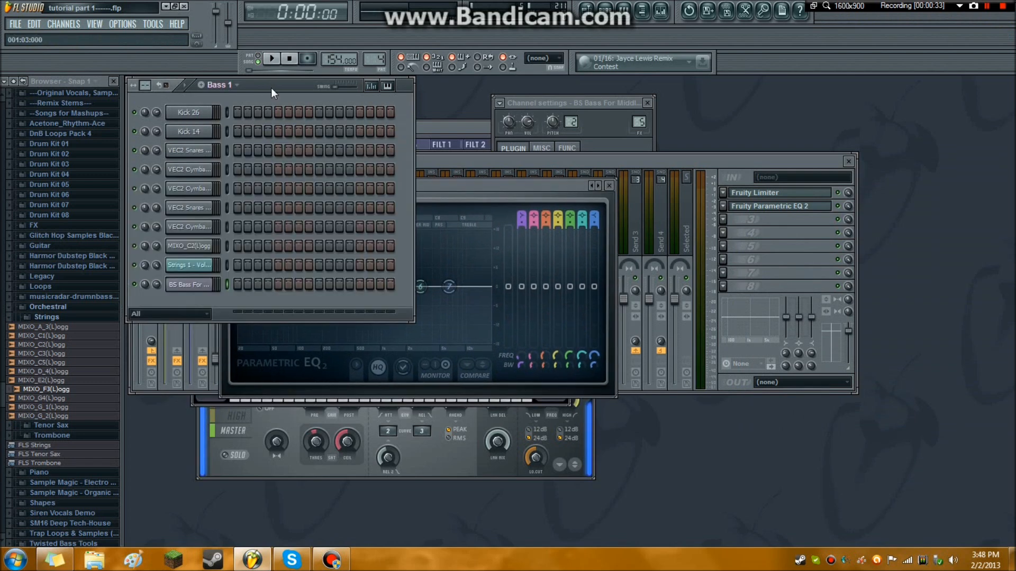
pyautogui.click(271, 60)
pyautogui.click(289, 59)
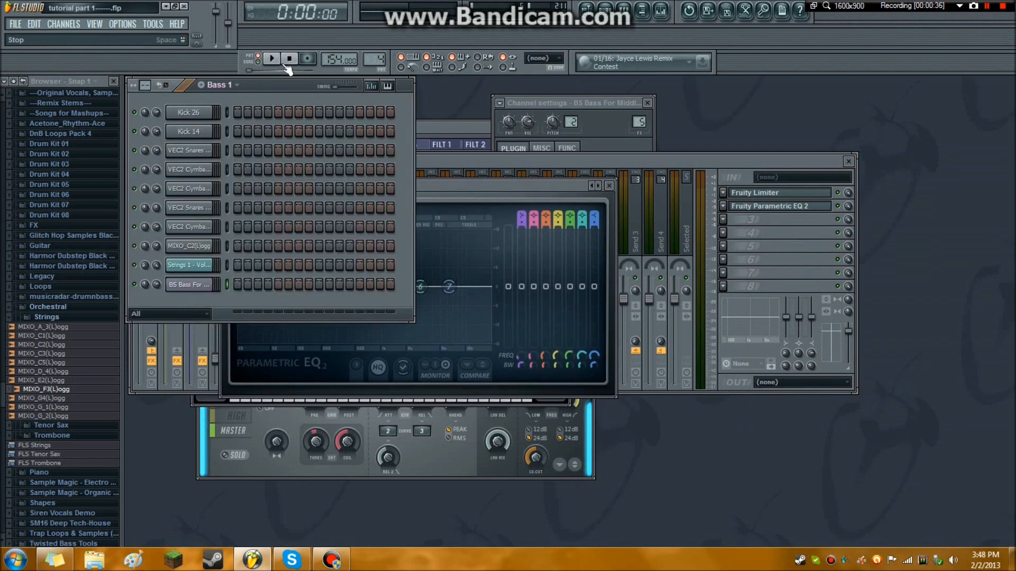
pyautogui.click(585, 11)
pyautogui.click(256, 59)
pyautogui.click(271, 59)
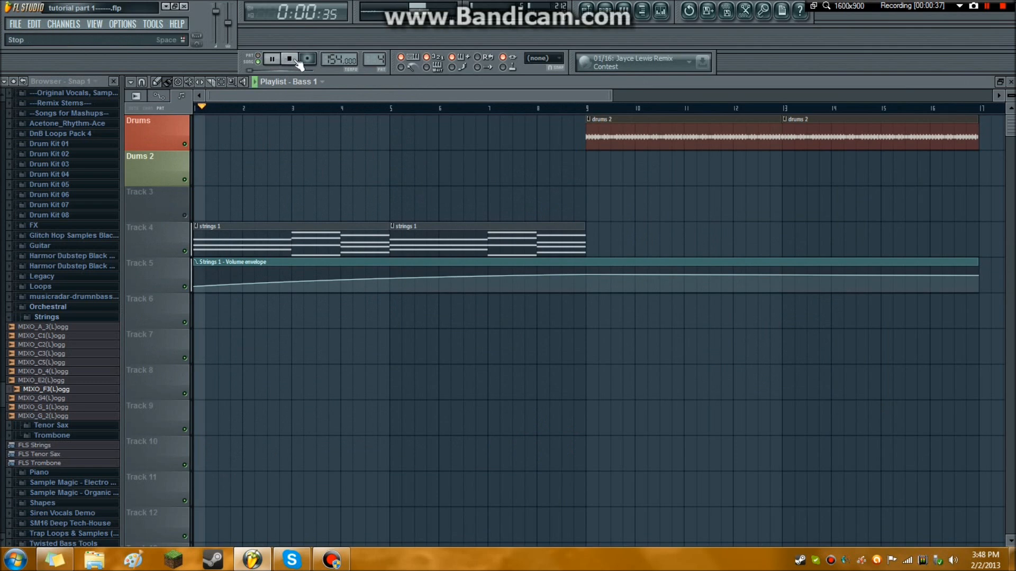
pyautogui.click(289, 60)
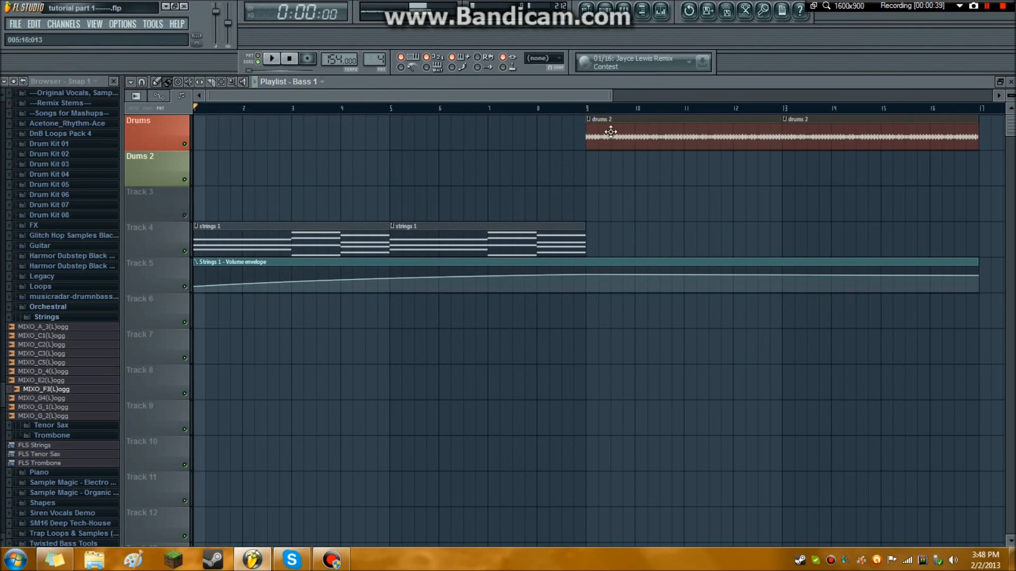
# Copy all strings 1 notes into the BS Bass For Middle Part 2 piano roll of the Bass 1 pattern.
pyautogui.doubleClick(351, 227)
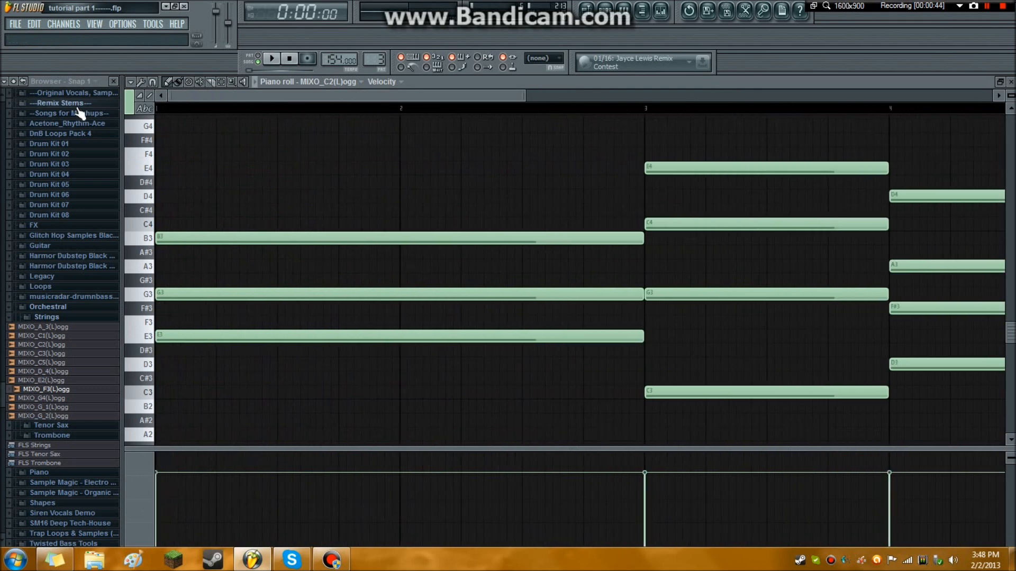
pyautogui.hotkey('ctrl', 'a')
pyautogui.click(1010, 82)
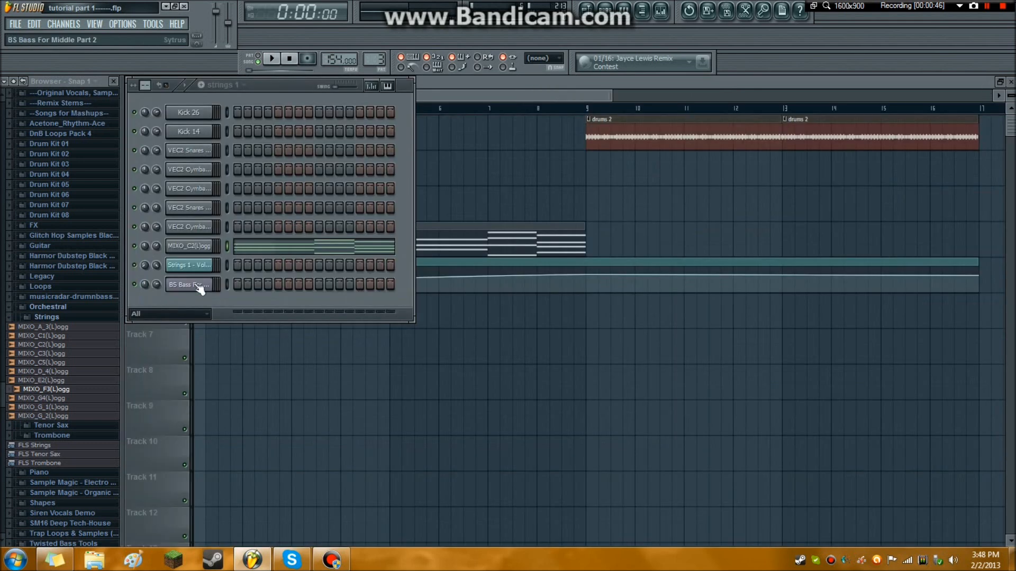
pyautogui.click(222, 85)
pyautogui.click(243, 132)
pyautogui.rightClick(211, 283)
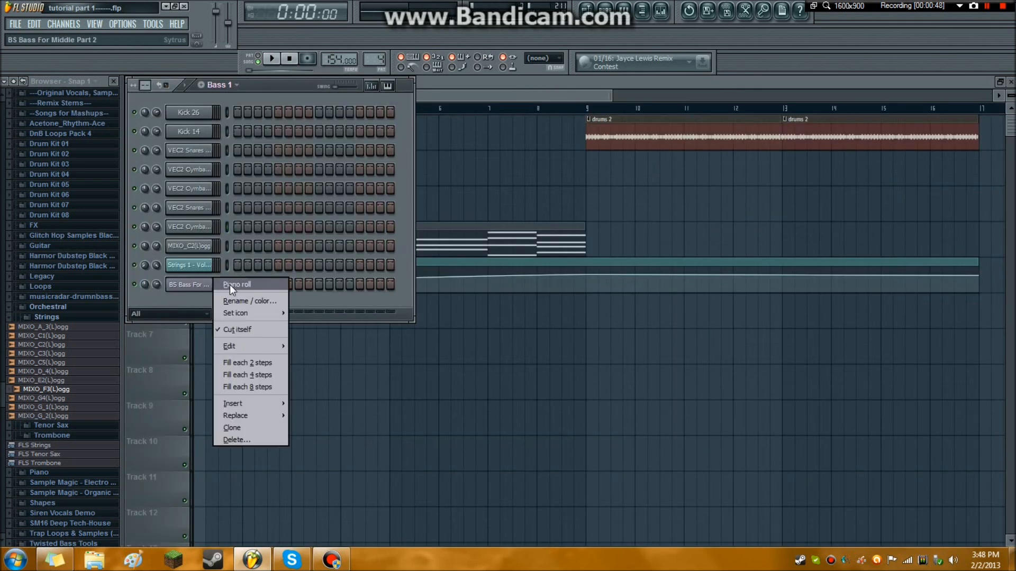
pyautogui.click(230, 285)
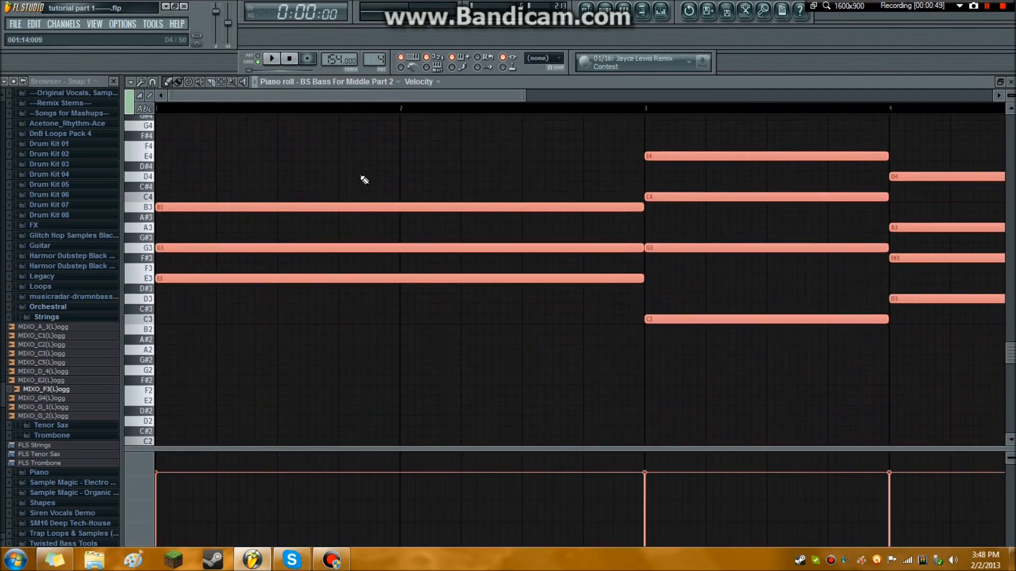
# Delete the upper chord notes from the bass part, keeping only the lowest notes E3, C3 and D3.
pyautogui.rightClick(346, 199)
pyautogui.rightClick(329, 241)
pyautogui.rightClick(652, 240)
pyautogui.rightClick(656, 189)
pyautogui.rightClick(654, 148)
pyautogui.moveTo(481, 96); pyautogui.dragTo(688, 101)
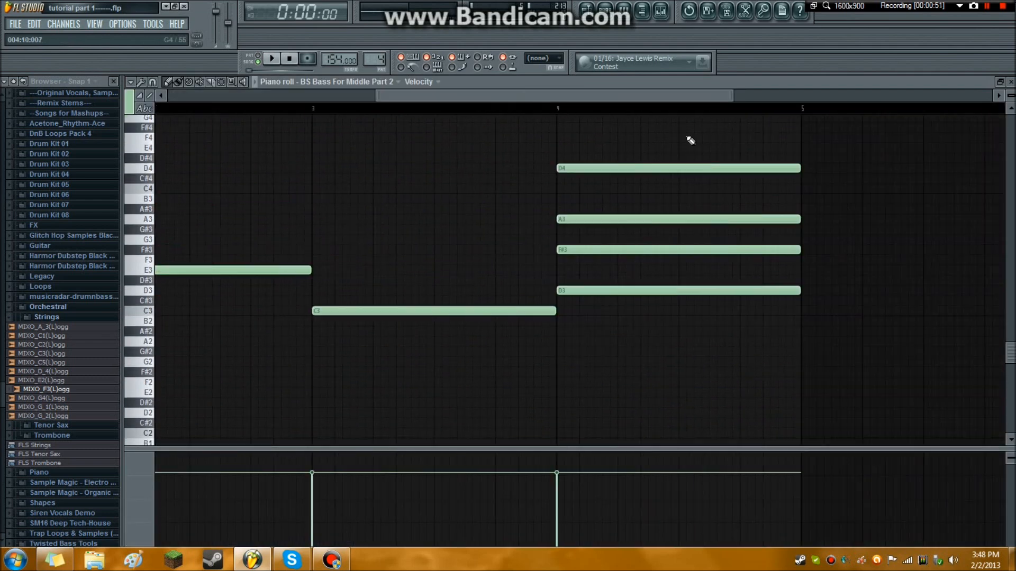
pyautogui.rightClick(688, 168)
pyautogui.rightClick(684, 219)
pyautogui.rightClick(680, 250)
pyautogui.moveTo(508, 95); pyautogui.dragTo(302, 96)
# Play the bass line in pattern mode and transpose all its notes up one octave to E4, C4 and D4.
pyautogui.click(272, 59)
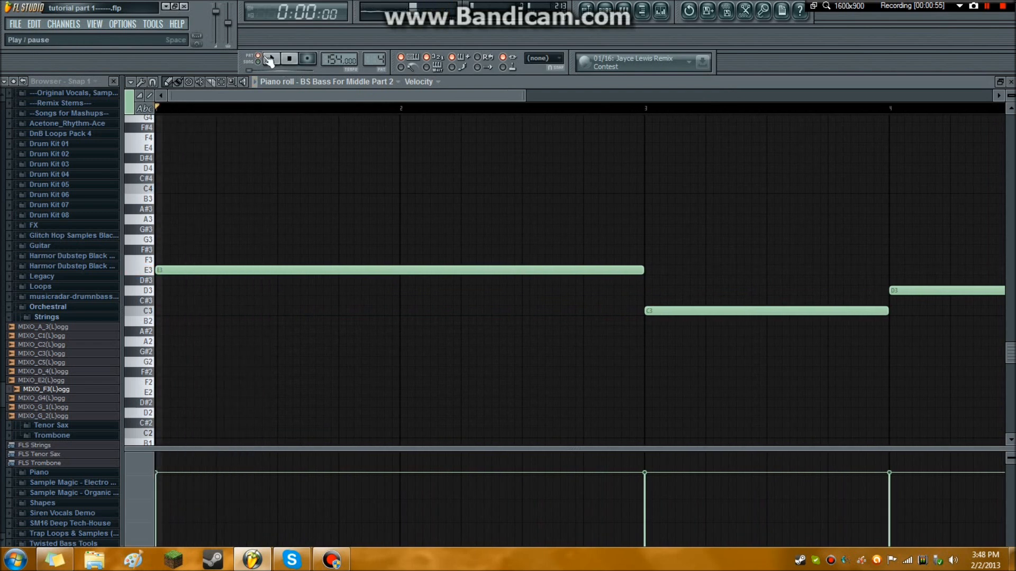
pyautogui.press('space')
pyautogui.hotkey('ctrl', 'a')
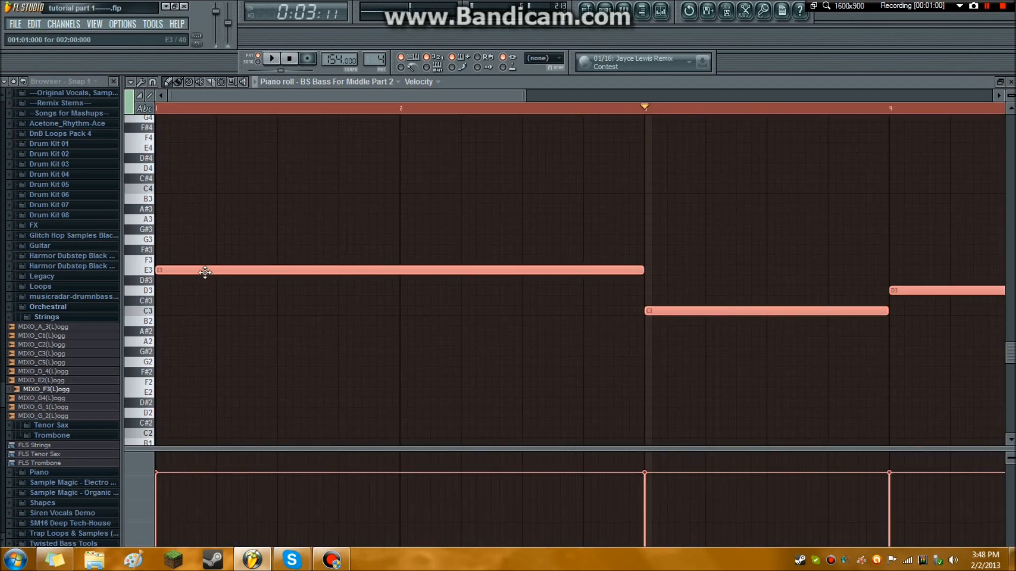
pyautogui.moveTo(205, 272); pyautogui.dragTo(143, 148)
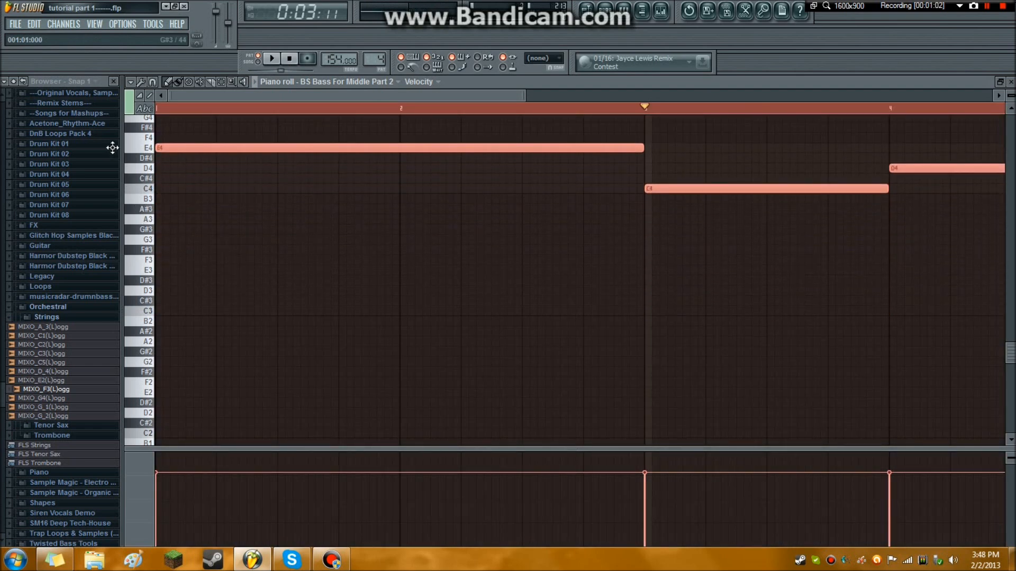
# Listen to the transposed bass line and close the piano roll.
pyautogui.click(273, 59)
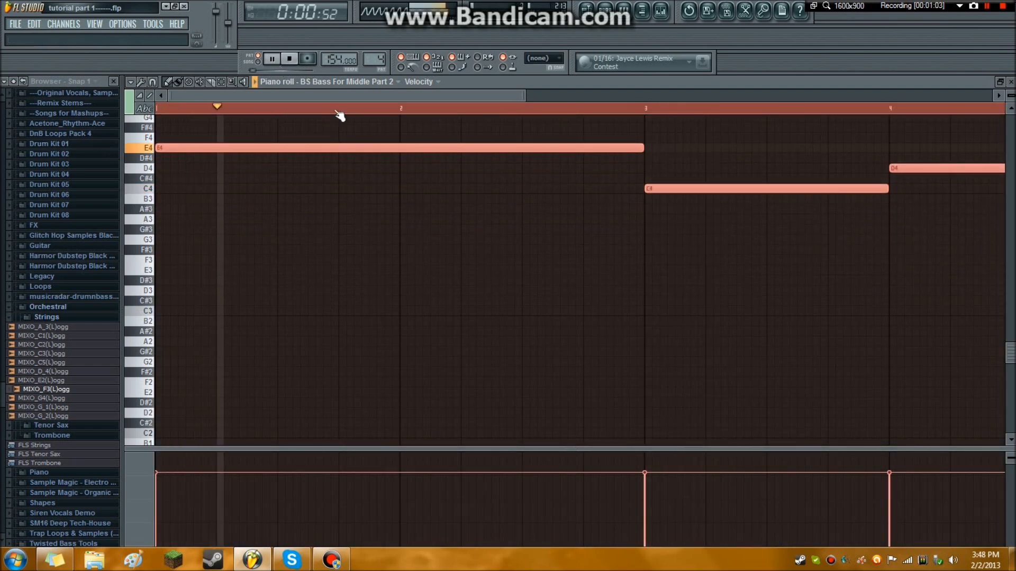
pyautogui.scroll(3, 732, 136)
pyautogui.scroll(-3, 822, 109)
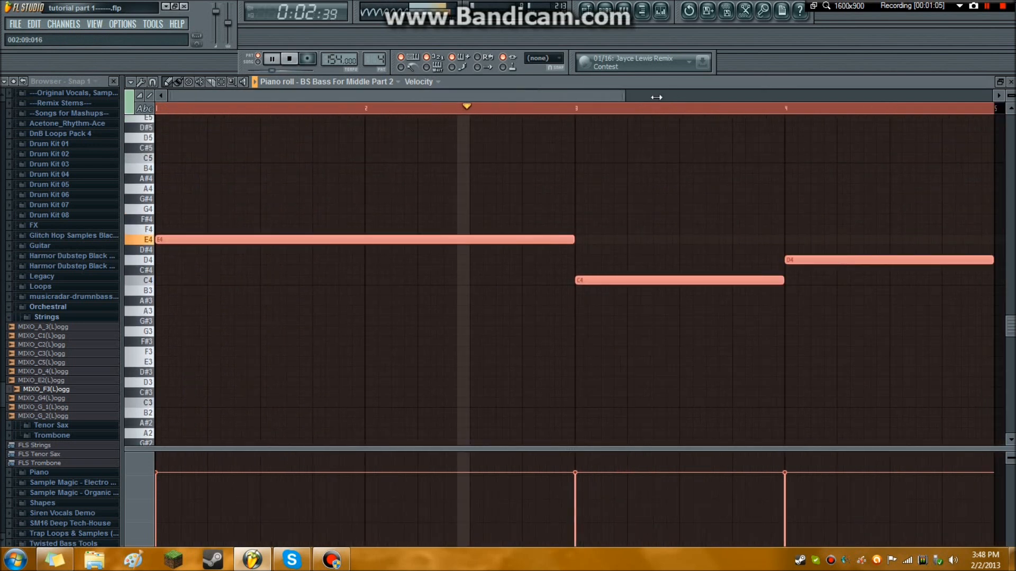
pyautogui.scroll(3, 562, 176)
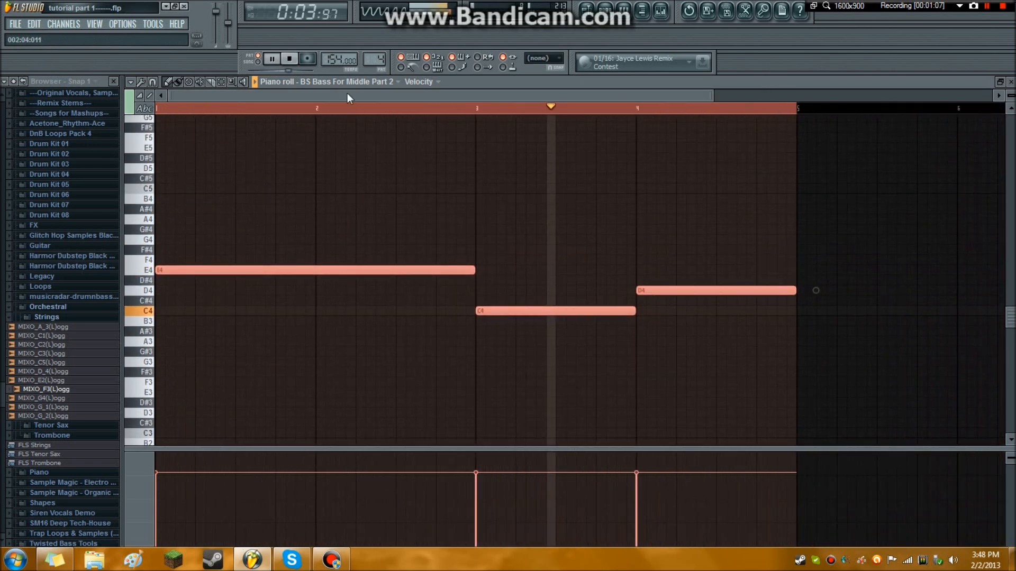
pyautogui.click(290, 61)
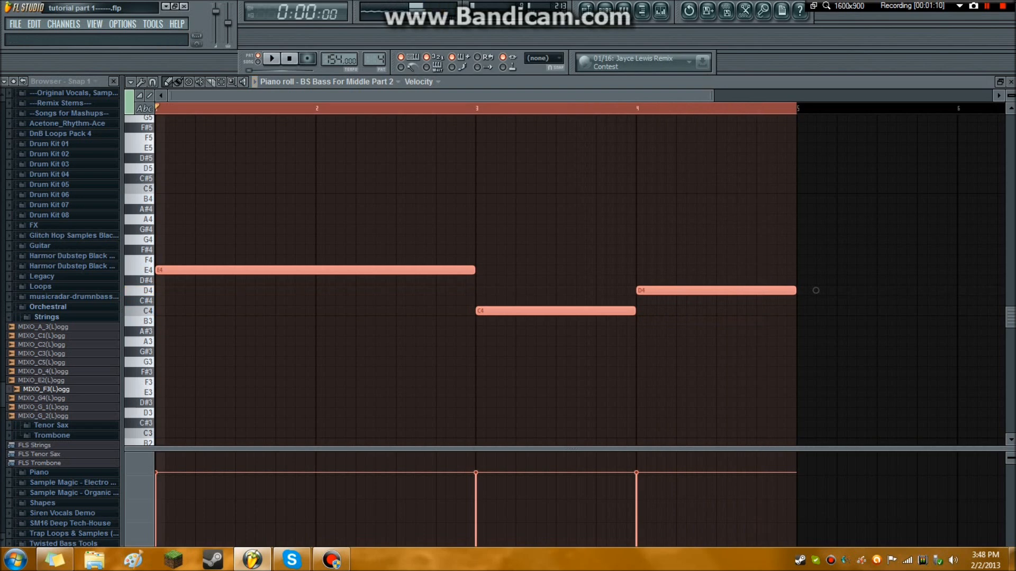
pyautogui.click(1011, 81)
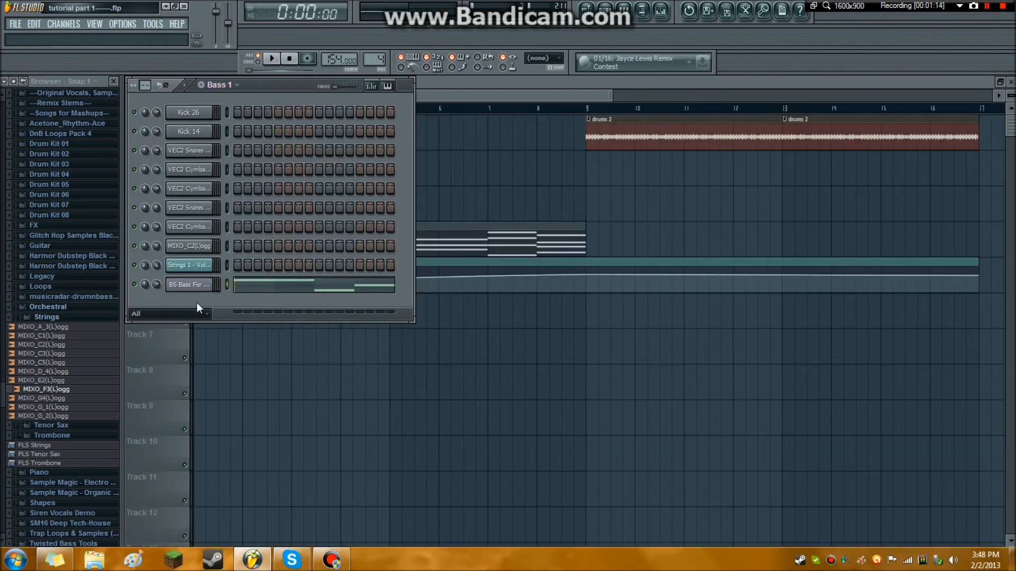
# Open the Sytrus plugin of the BS Bass For Middle Part 2 channel and play the bass line.
pyautogui.click(201, 284)
pyautogui.moveTo(325, 136); pyautogui.dragTo(381, 144)
pyautogui.moveTo(435, 193); pyautogui.dragTo(436, 196)
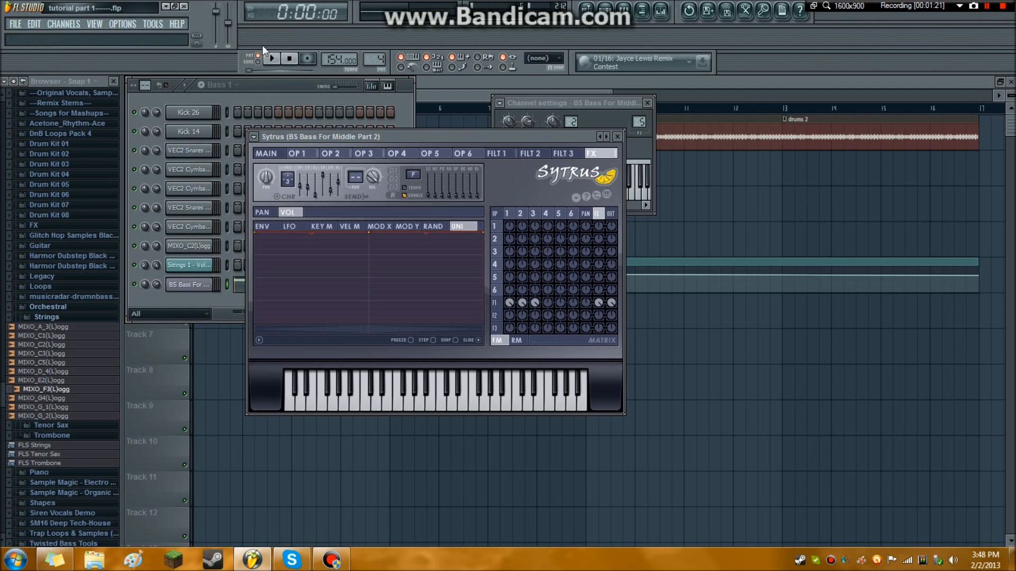
pyautogui.click(272, 58)
pyautogui.click(292, 62)
# Toggle the delay units in the bass's Sytrus FX section, playing the bass line between changes to hear the effect.
pyautogui.click(394, 189)
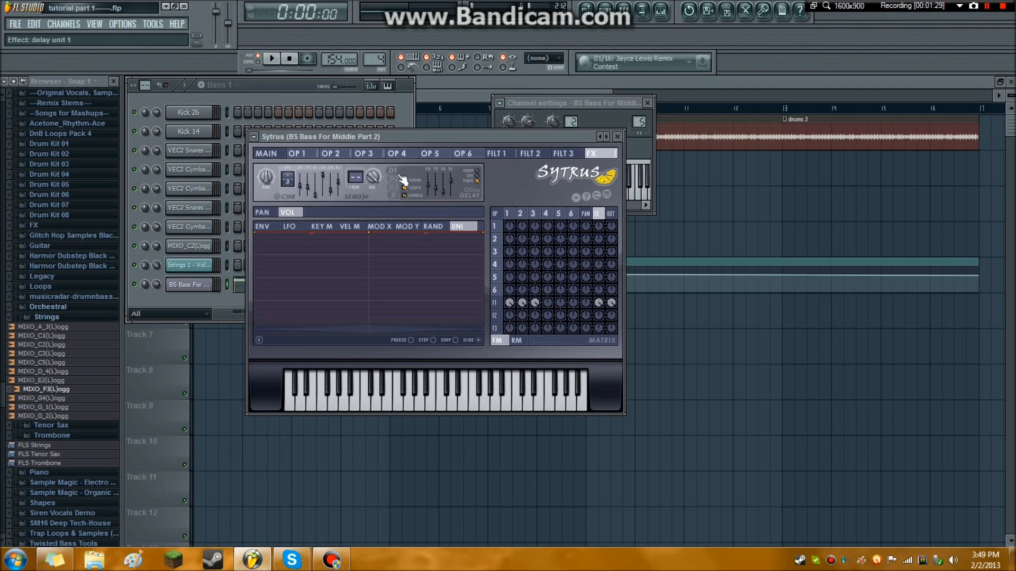
pyautogui.click(273, 59)
pyautogui.click(294, 63)
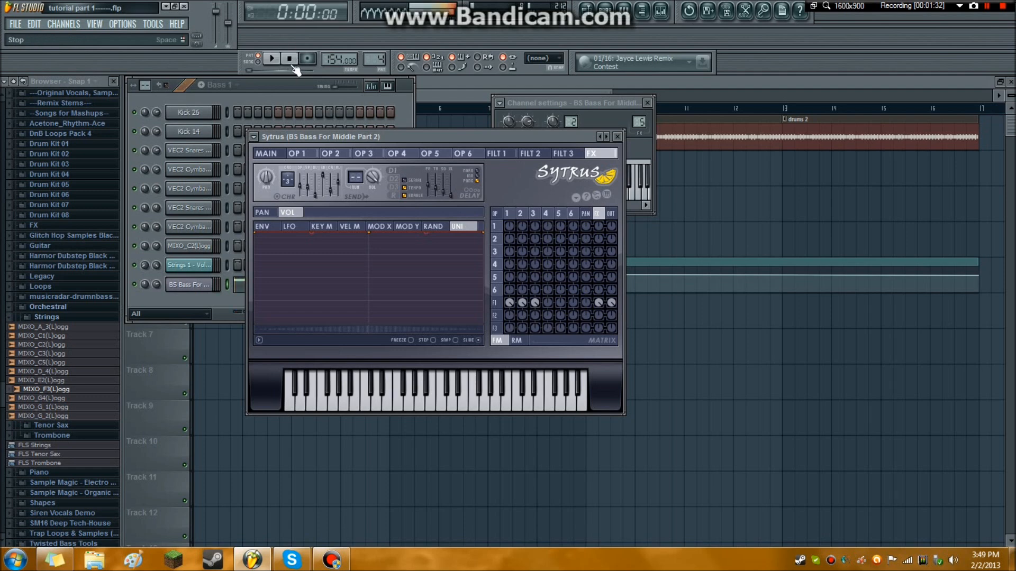
pyautogui.click(394, 180)
pyautogui.click(394, 171)
pyautogui.click(394, 188)
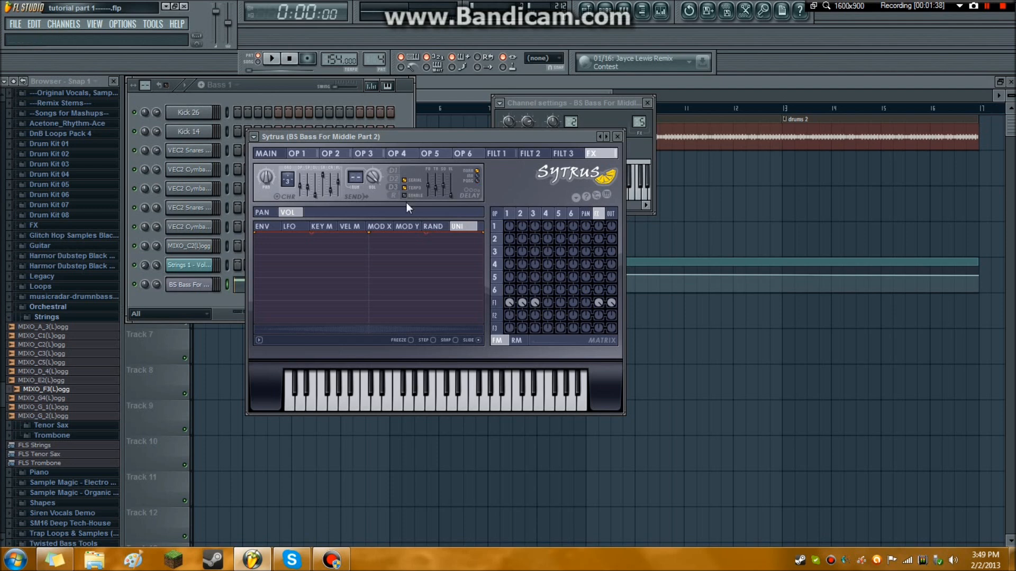
pyautogui.click(273, 61)
pyautogui.click(290, 61)
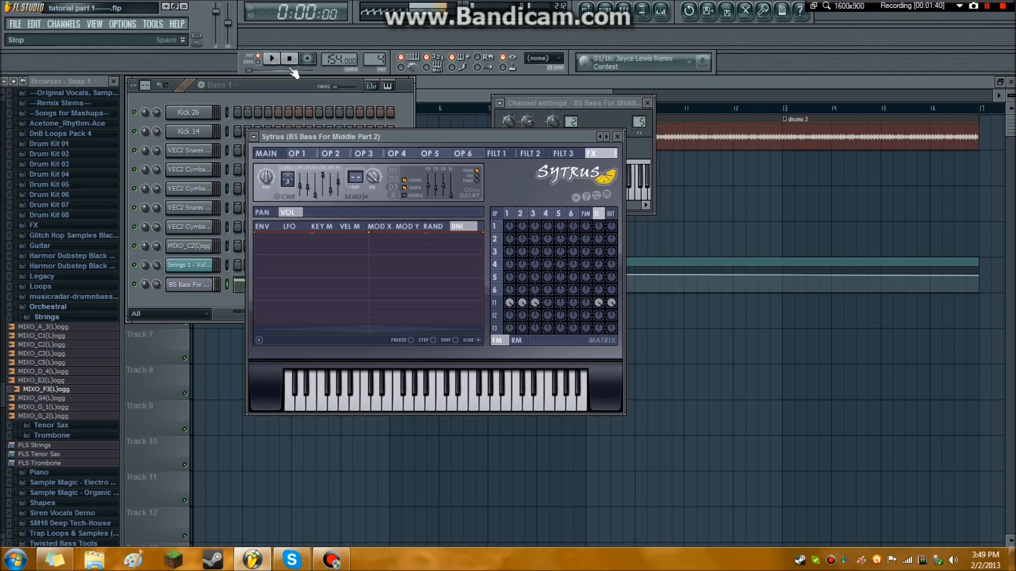
# Open Fruity Parametric EQ 2 on the bass mixer track and play the bass line to examine its frequency spectrum.
pyautogui.moveTo(393, 139); pyautogui.dragTo(349, 105)
pyautogui.click(670, 13)
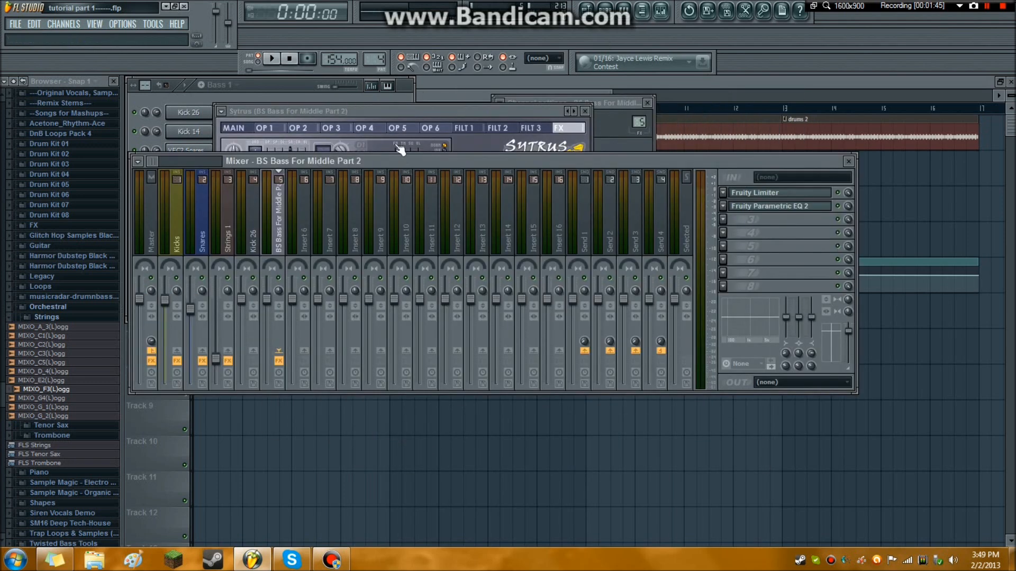
pyautogui.click(779, 208)
pyautogui.click(272, 58)
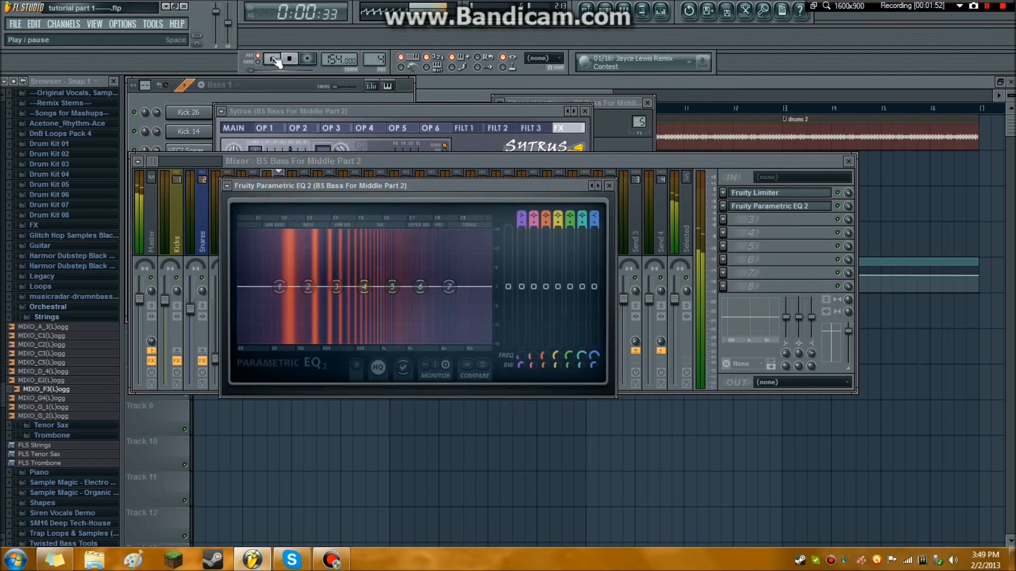
pyautogui.click(289, 60)
pyautogui.click(272, 59)
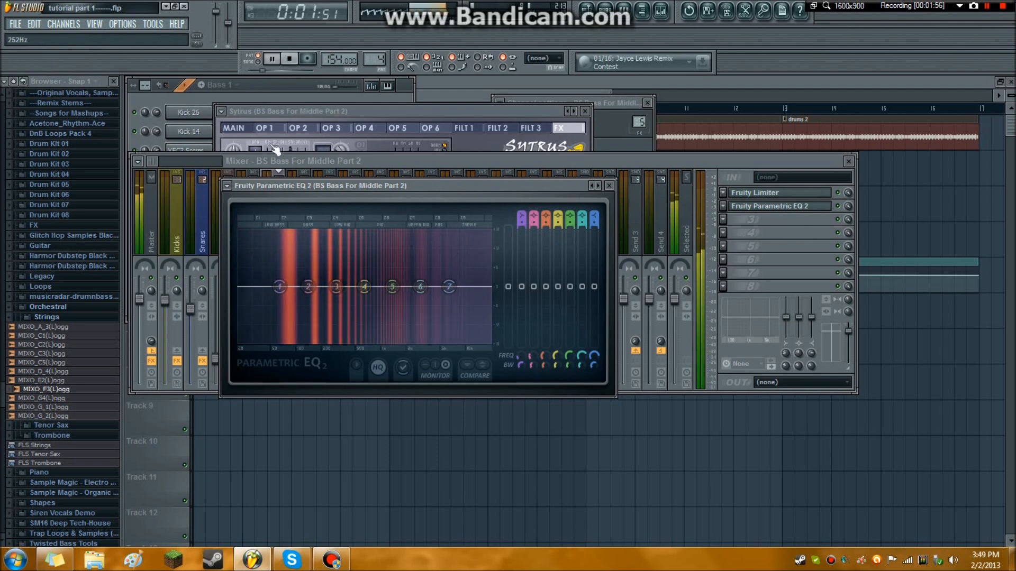
pyautogui.click(290, 58)
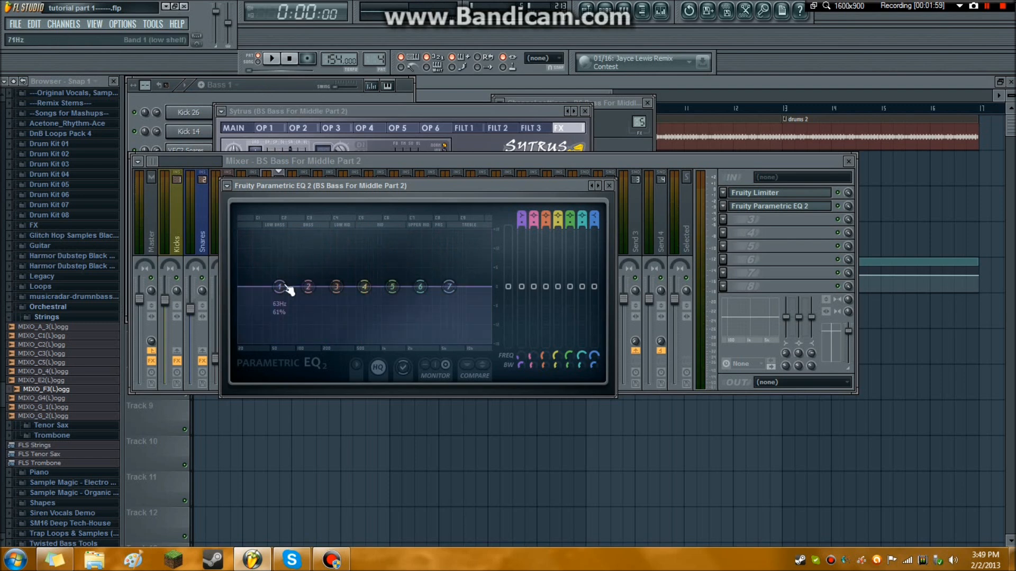
# Lower bands 6 and 7 of the bass EQ to soften the high frequencies, keeping band 1 near flat, while listening to the pattern.
pyautogui.moveTo(448, 286); pyautogui.dragTo(416, 292)
pyautogui.moveTo(279, 286); pyautogui.dragTo(365, 287)
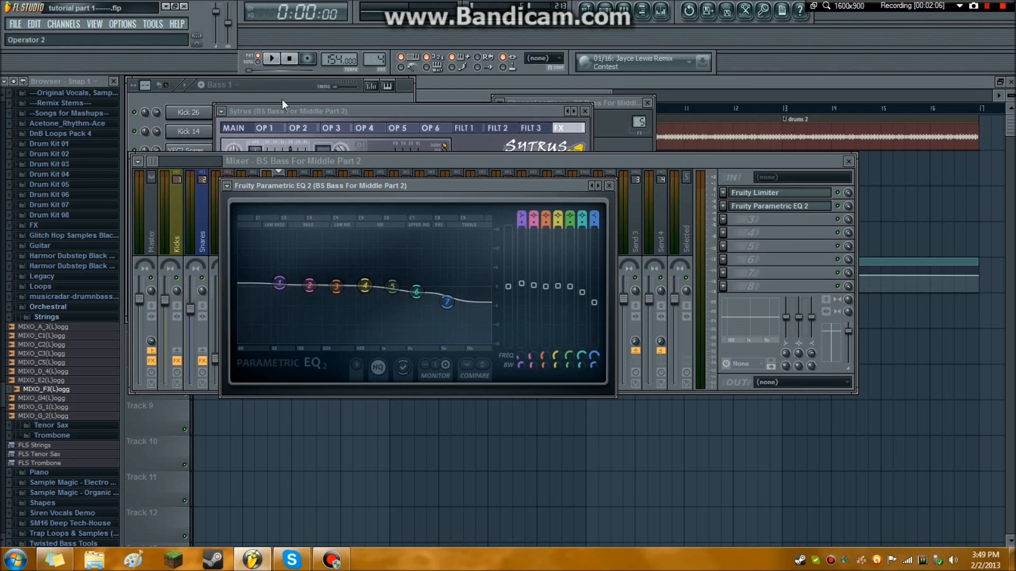
pyautogui.click(279, 62)
pyautogui.moveTo(449, 304); pyautogui.dragTo(447, 312)
pyautogui.moveTo(417, 292); pyautogui.dragTo(416, 297)
pyautogui.moveTo(280, 284)
pyautogui.mouseDown()
pyautogui.moveTo(364, 286)
pyautogui.moveTo(279, 287)
pyautogui.mouseUp()
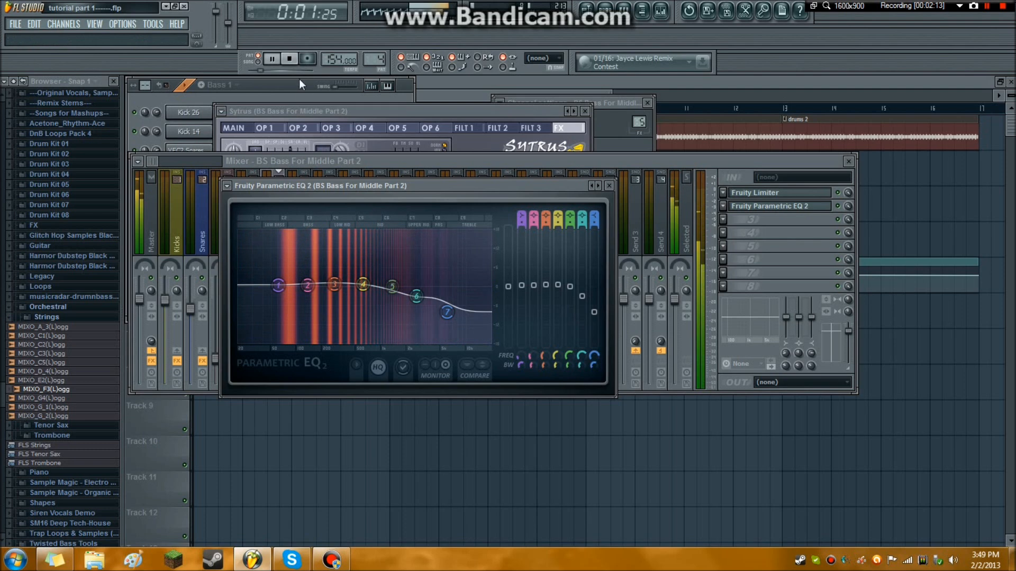
pyautogui.click(291, 59)
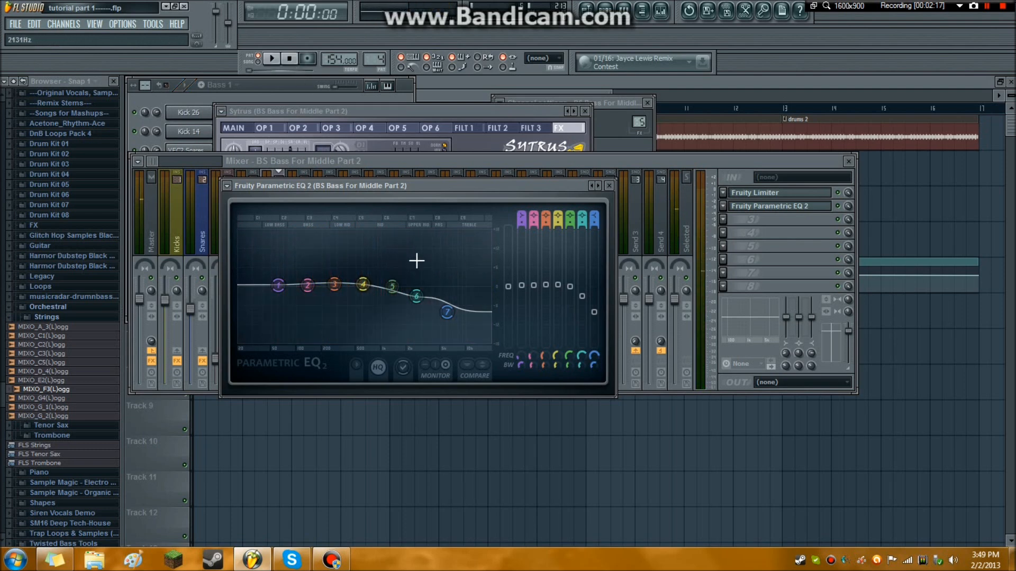
# Close the Sytrus window and add Fruity Reeverb to the third effect slot of the bass mixer track.
pyautogui.click(424, 117)
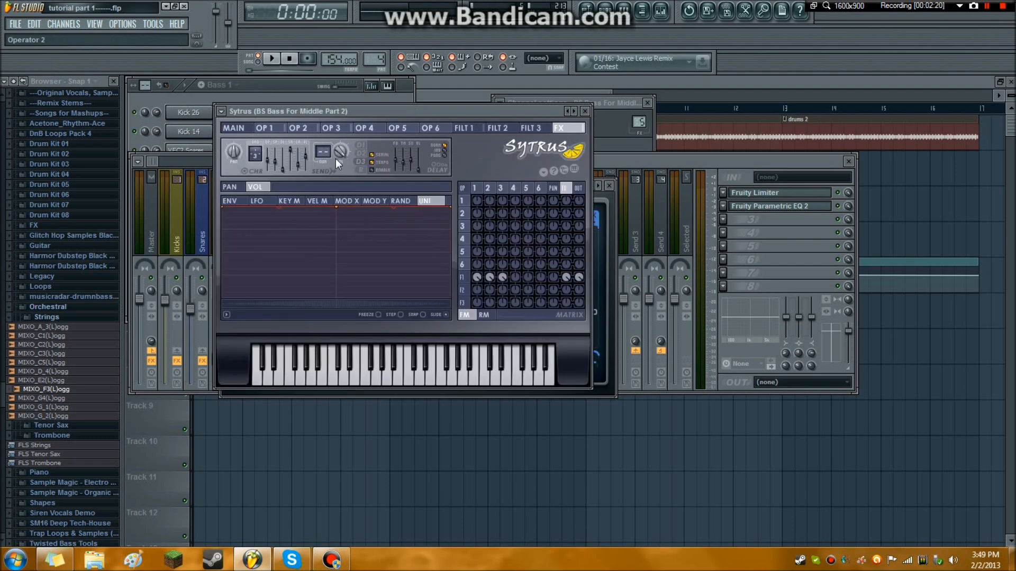
pyautogui.click(585, 111)
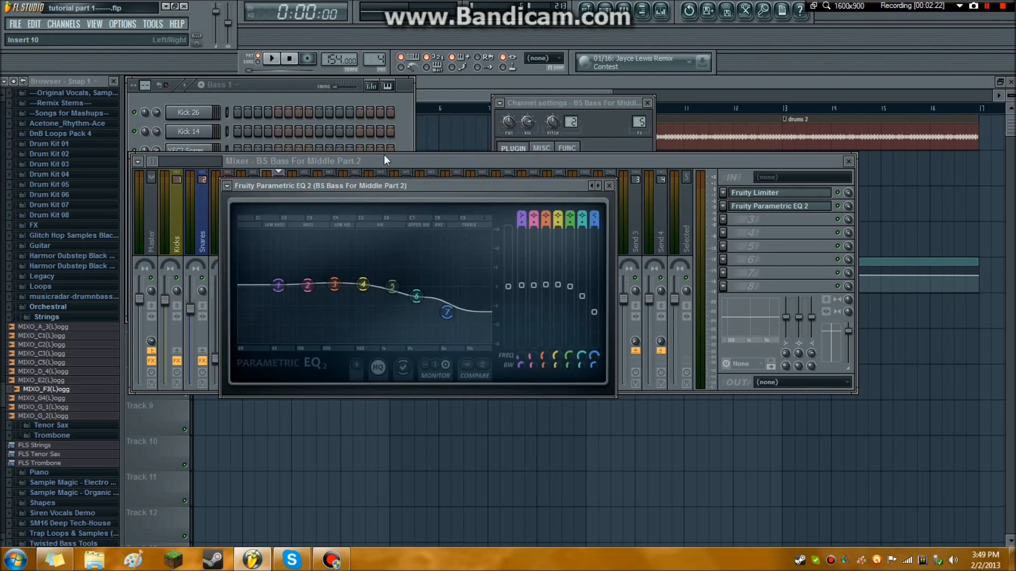
pyautogui.click(363, 157)
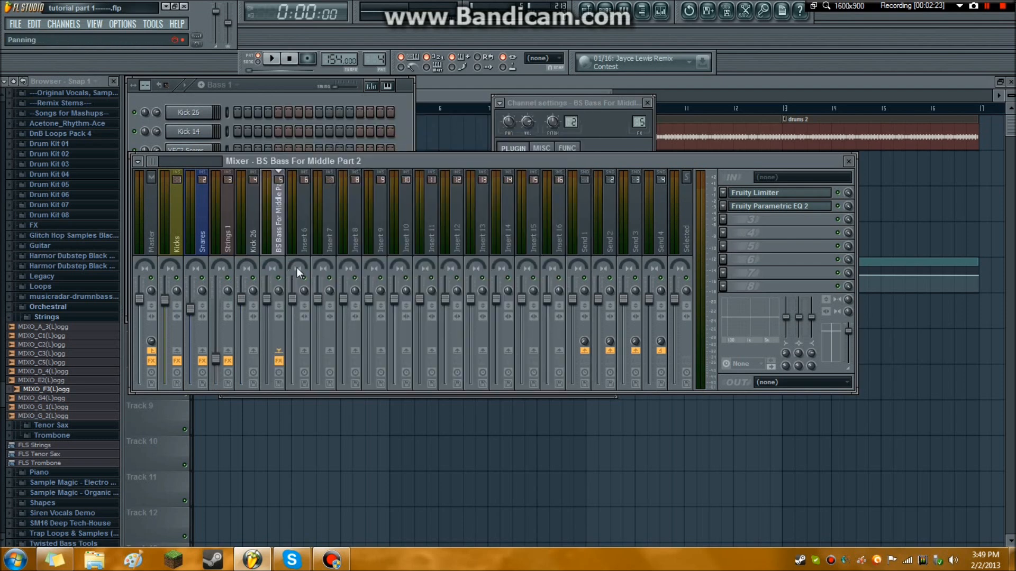
pyautogui.click(724, 219)
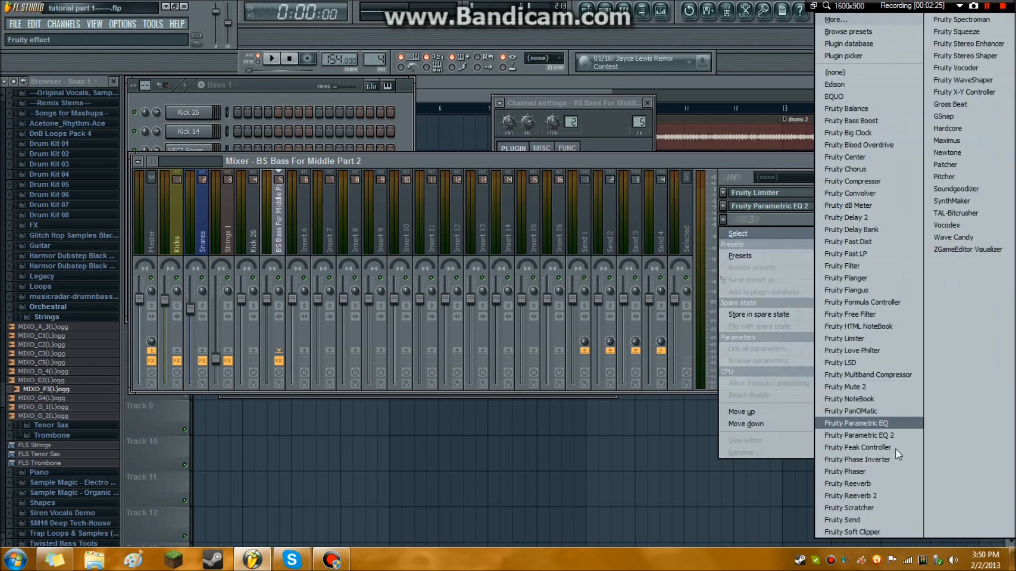
pyautogui.click(874, 482)
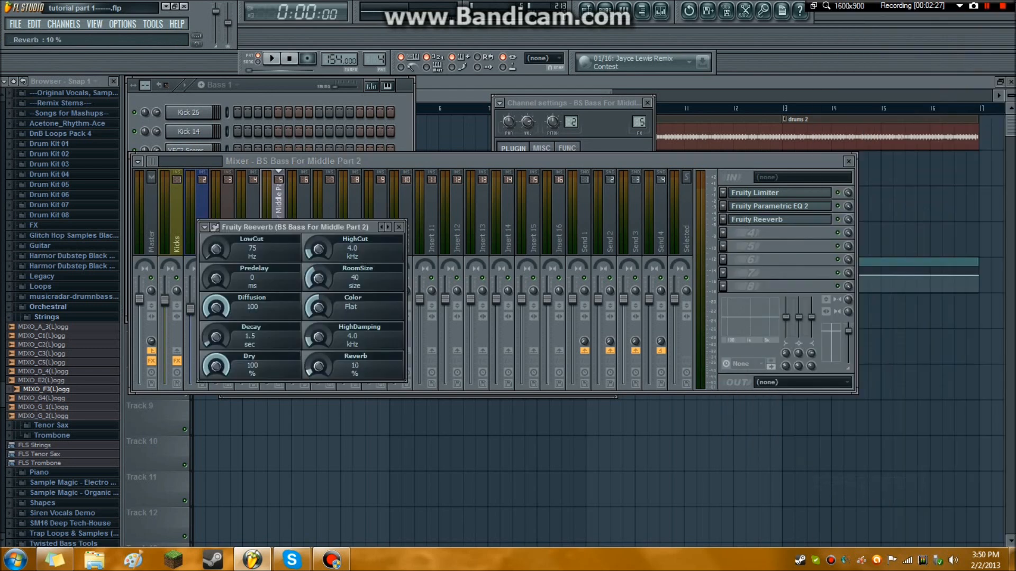
# Set the bass reverb's decay to 2.0 sec and reverb amount to 8% while auditioning it, and close its window.
pyautogui.click(281, 62)
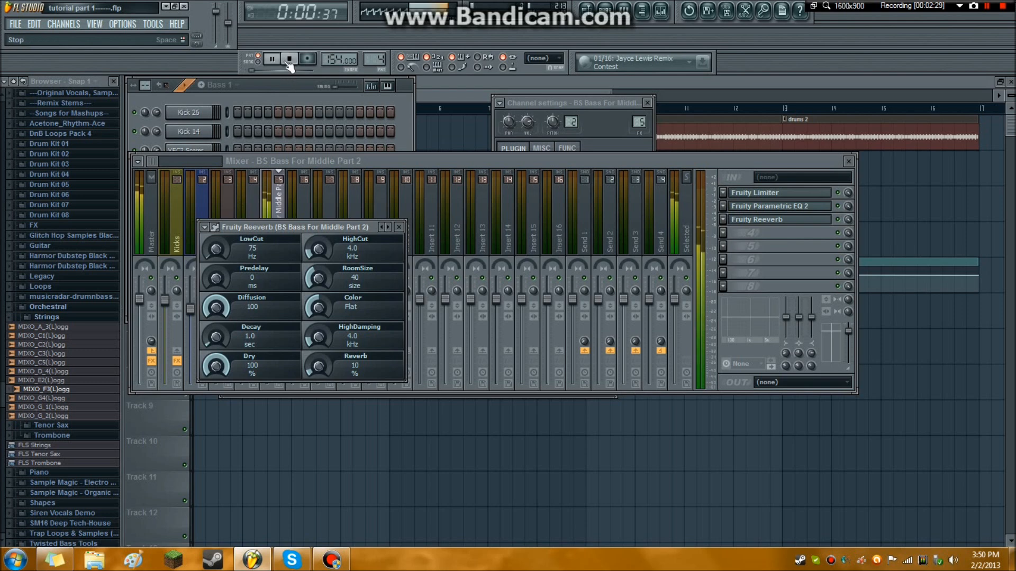
pyautogui.click(291, 59)
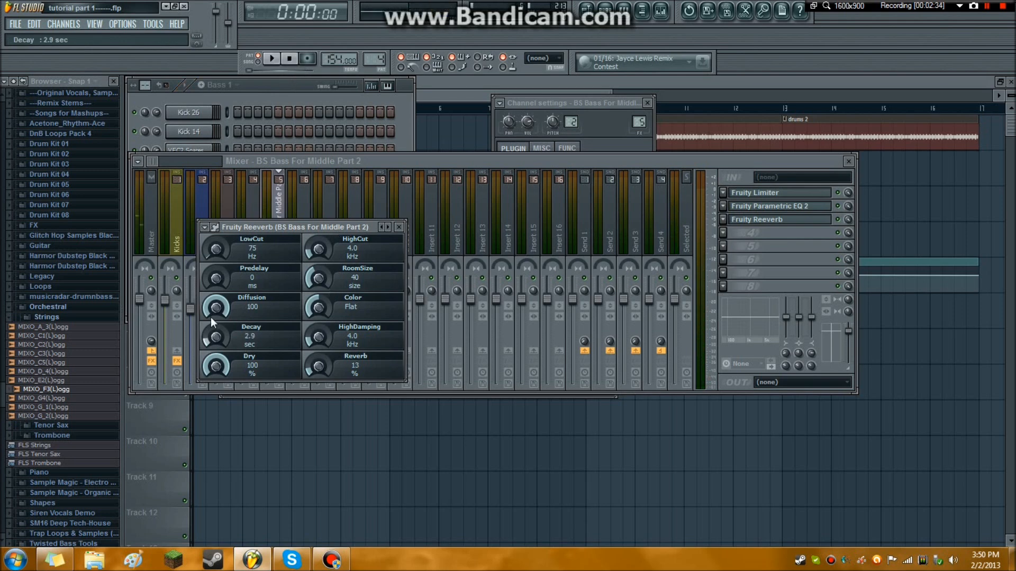
pyautogui.press('space')
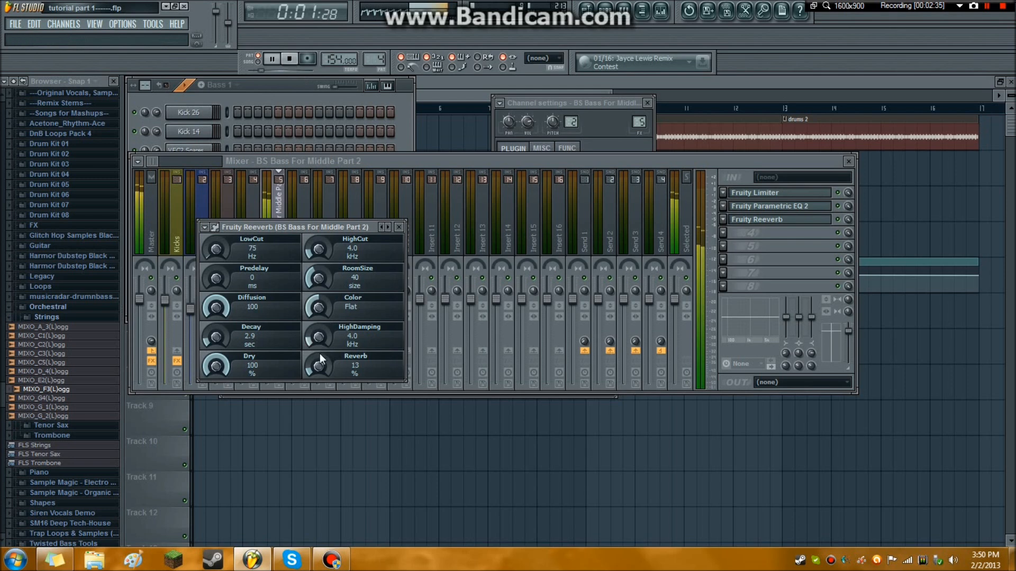
pyautogui.click(289, 58)
pyautogui.moveTo(216, 337); pyautogui.dragTo(216, 345)
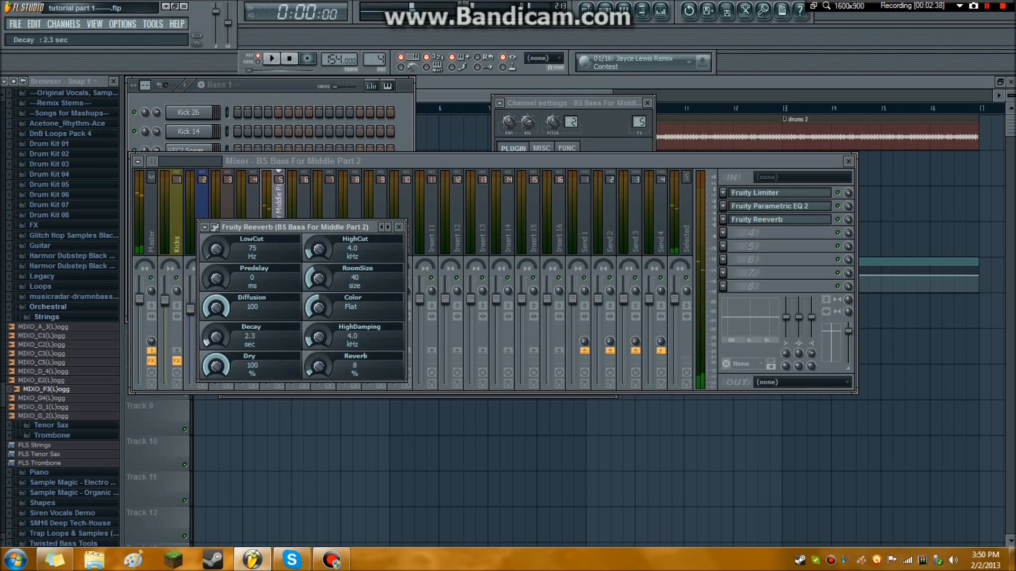
pyautogui.click(399, 228)
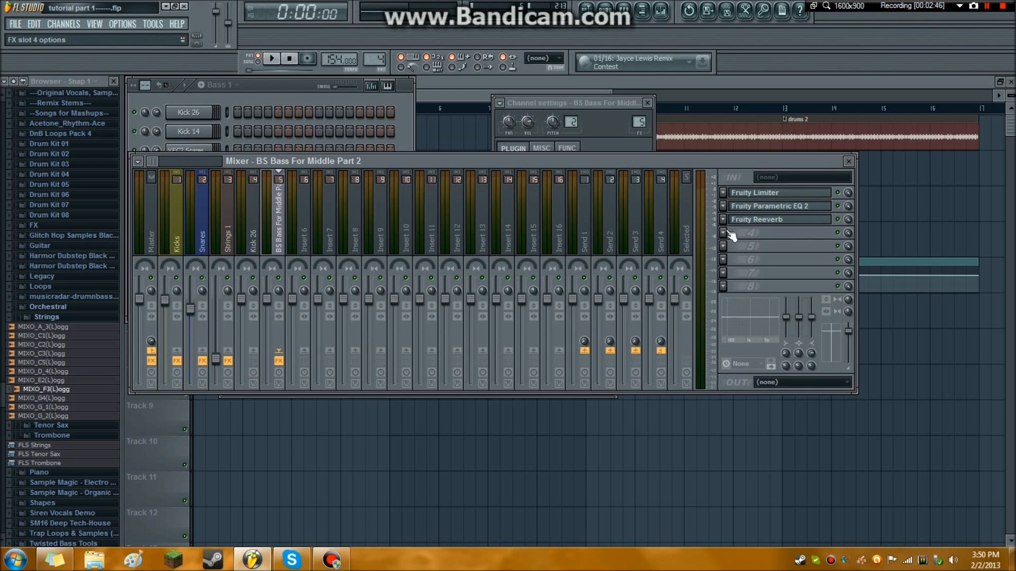
pyautogui.click(282, 86)
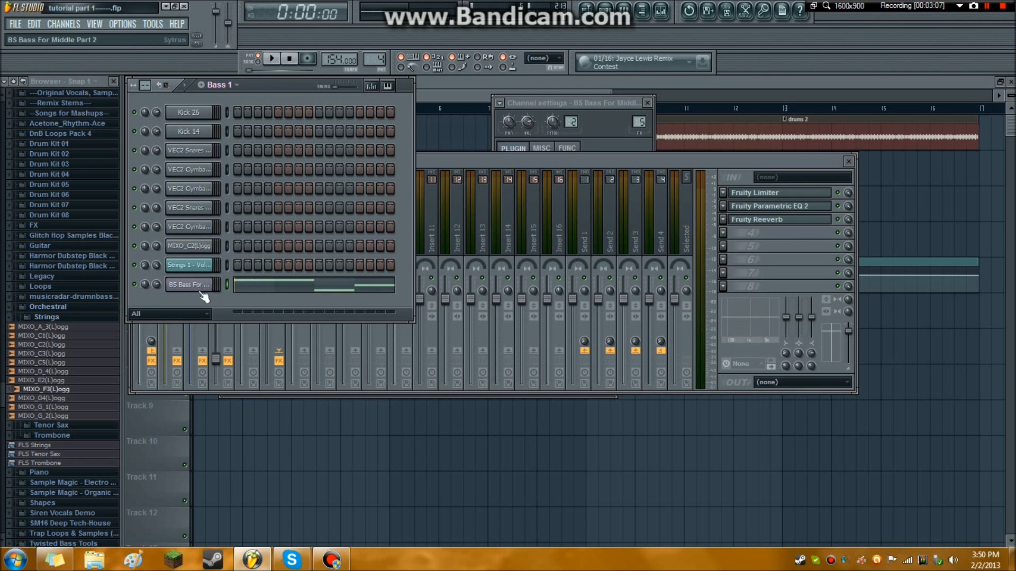
pyautogui.click(489, 164)
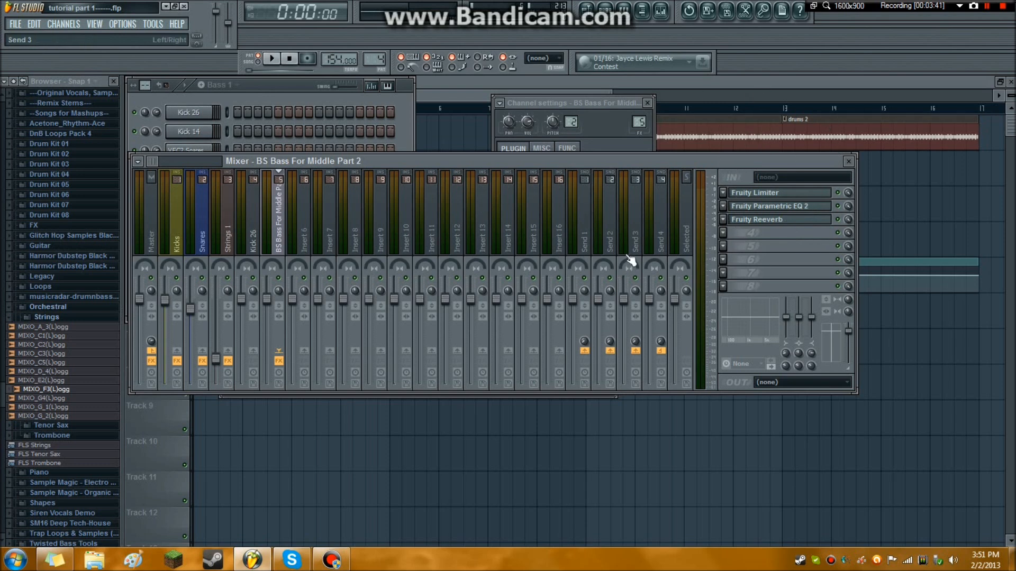
pyautogui.click(722, 232)
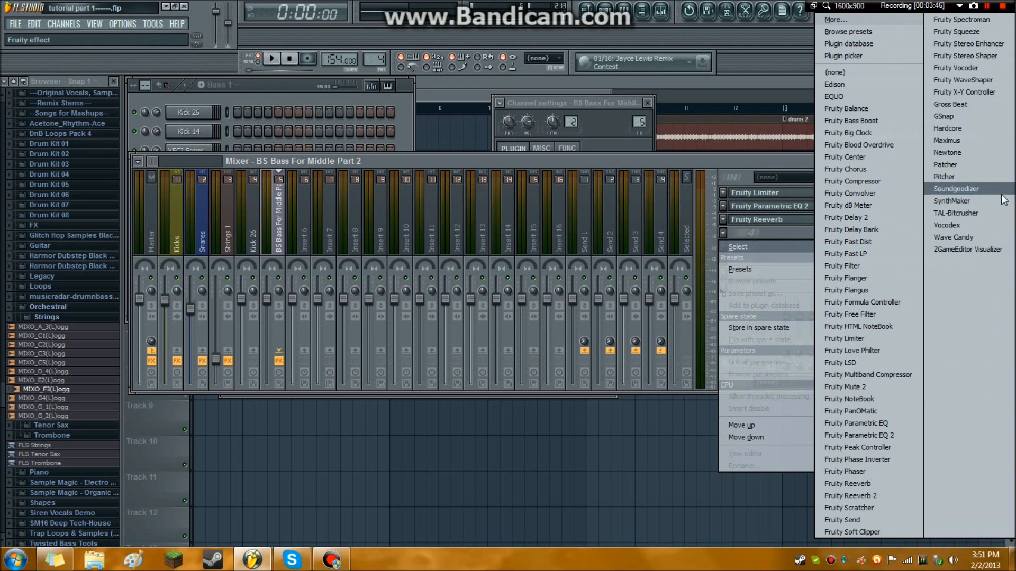
pyautogui.click(582, 163)
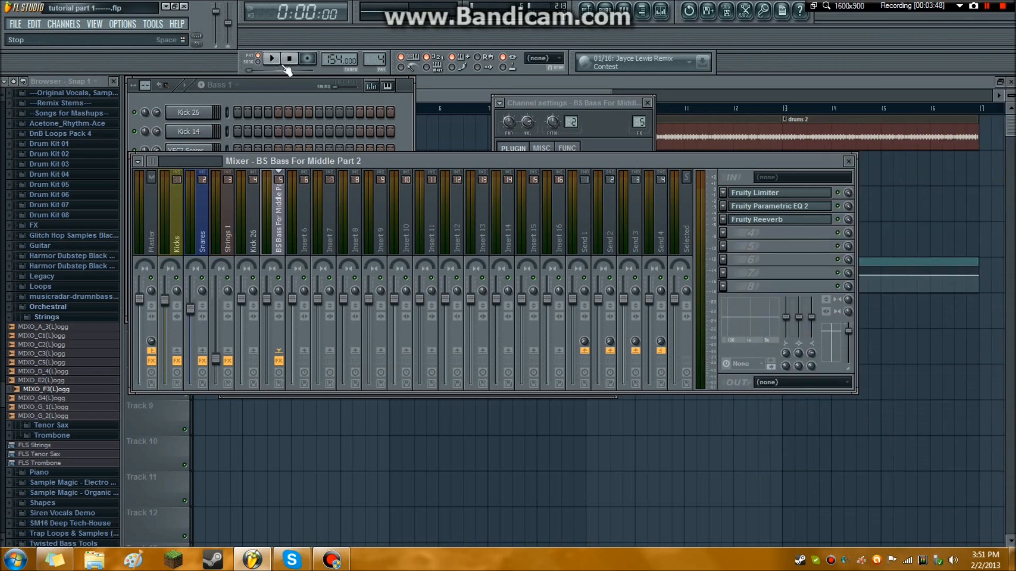
# Add an FL Keys channel to the project and close the playlist window.
pyautogui.click(55, 24)
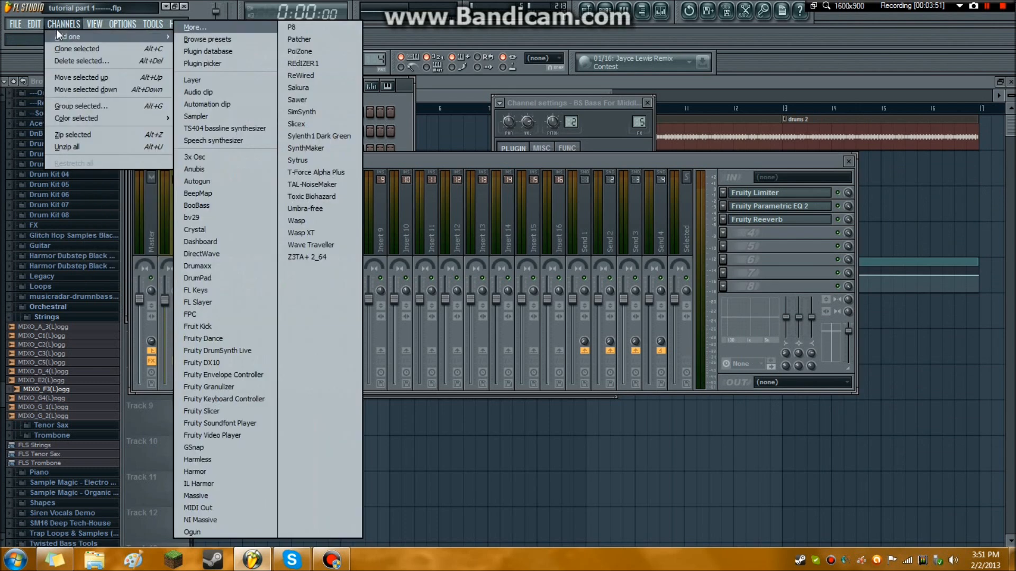
pyautogui.click(226, 290)
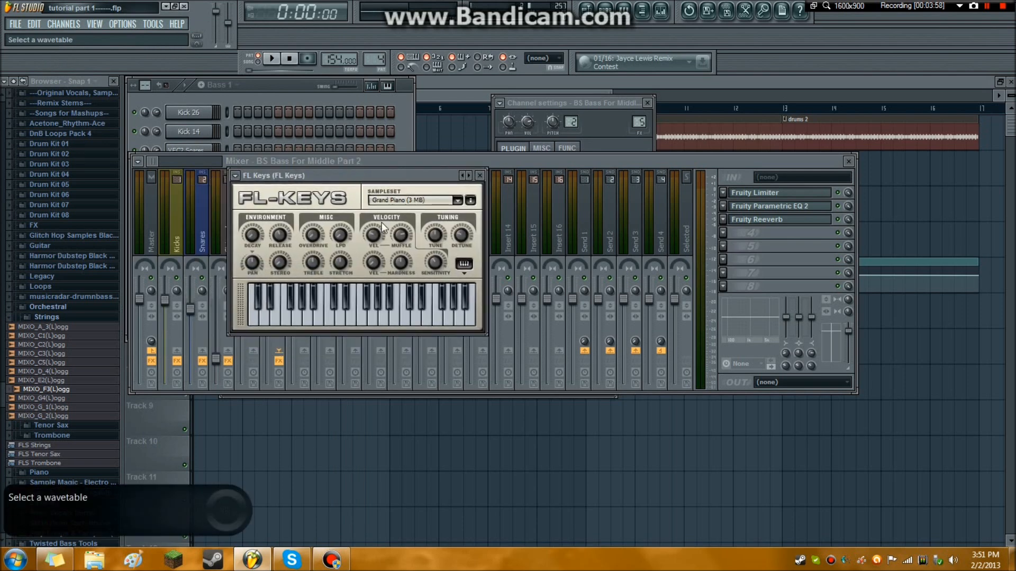
pyautogui.click(1000, 82)
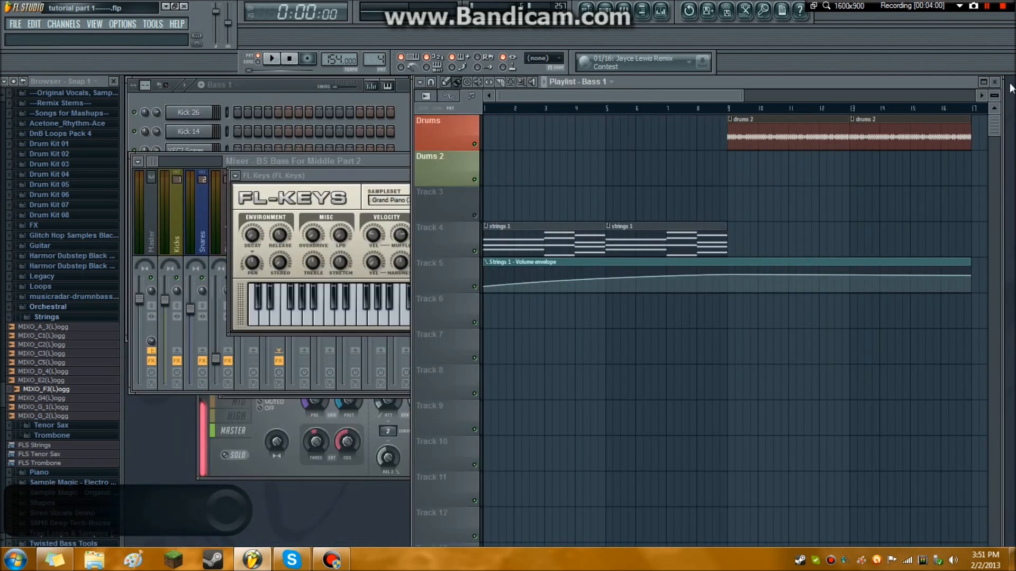
pyautogui.click(984, 83)
pyautogui.click(1009, 83)
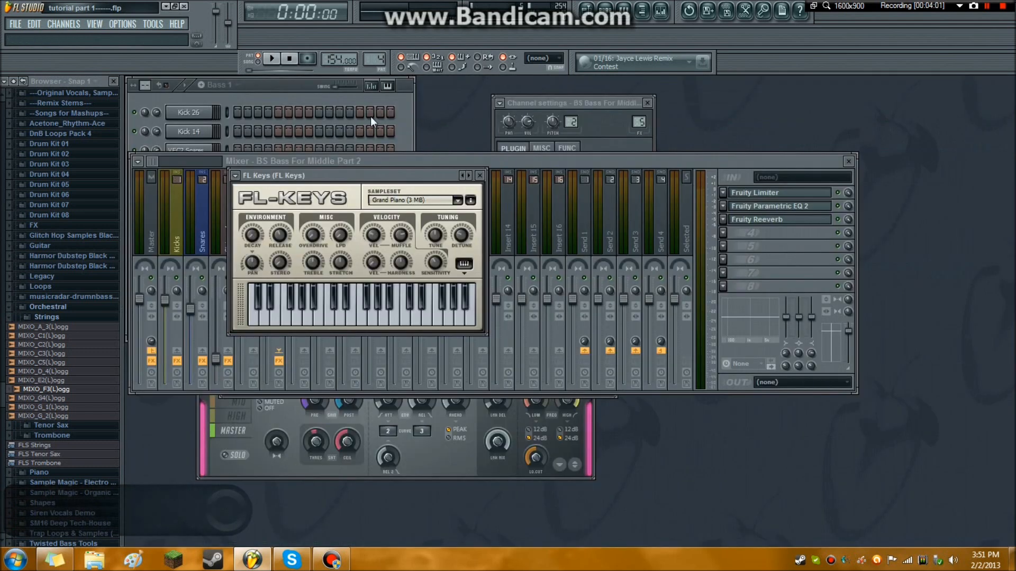
# Create a new empty pattern and name it piano.
pyautogui.click(250, 87)
pyautogui.click(271, 96)
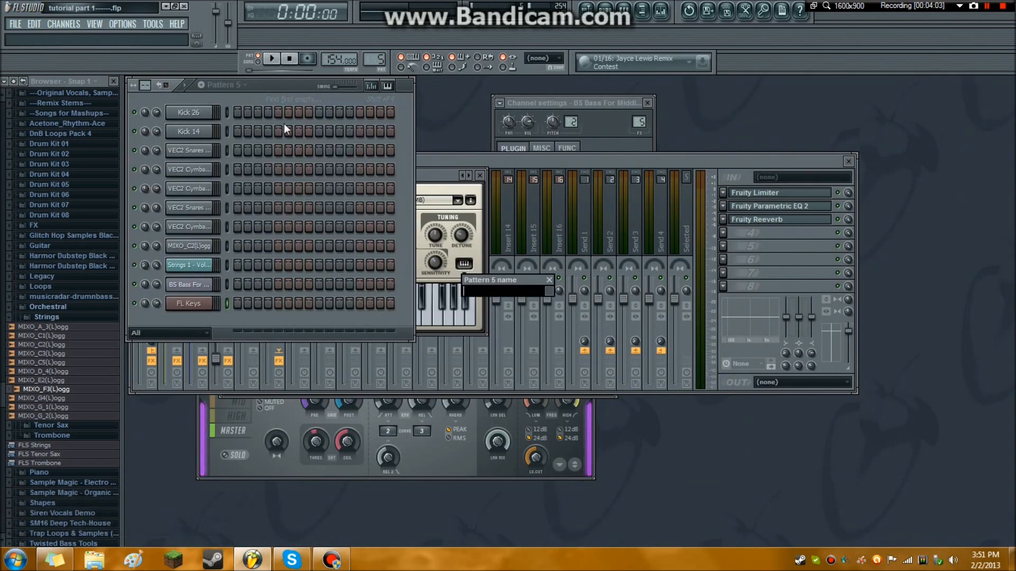
pyautogui.write('piano')
pyautogui.press('Return')
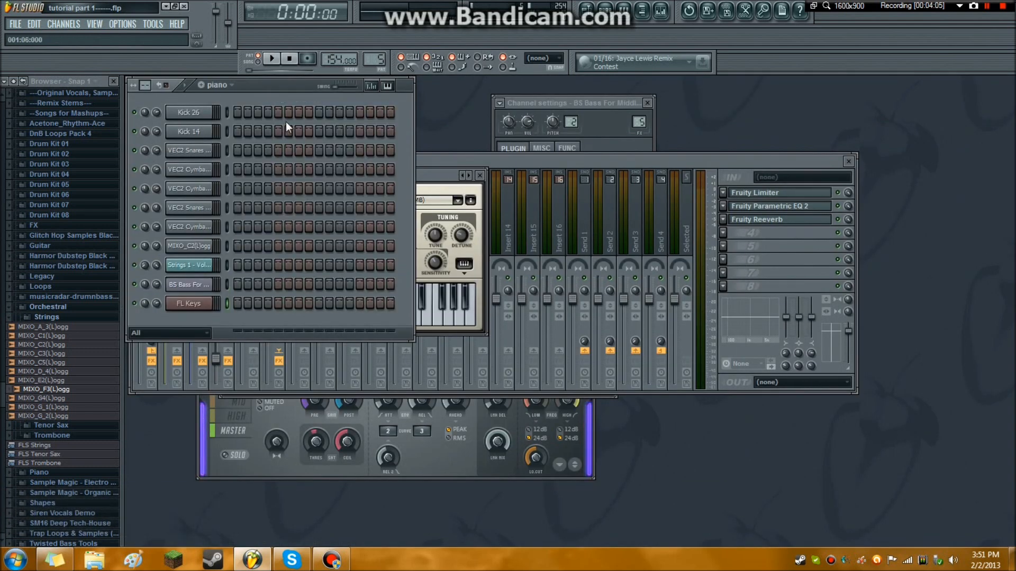
# Assign the FL Keys channel to the free mixer track 6.
pyautogui.click(190, 306)
pyautogui.rightClick(571, 122)
pyautogui.click(530, 133)
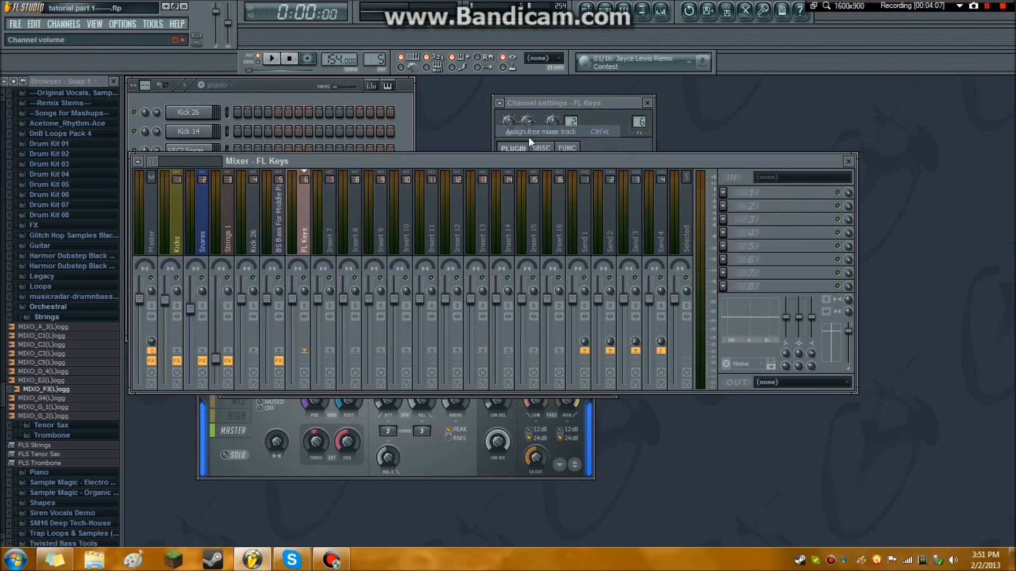
# Audition a few FL Keys notes and add Fruity Reeverb to the first effect slot of its mixer track.
pyautogui.click(531, 106)
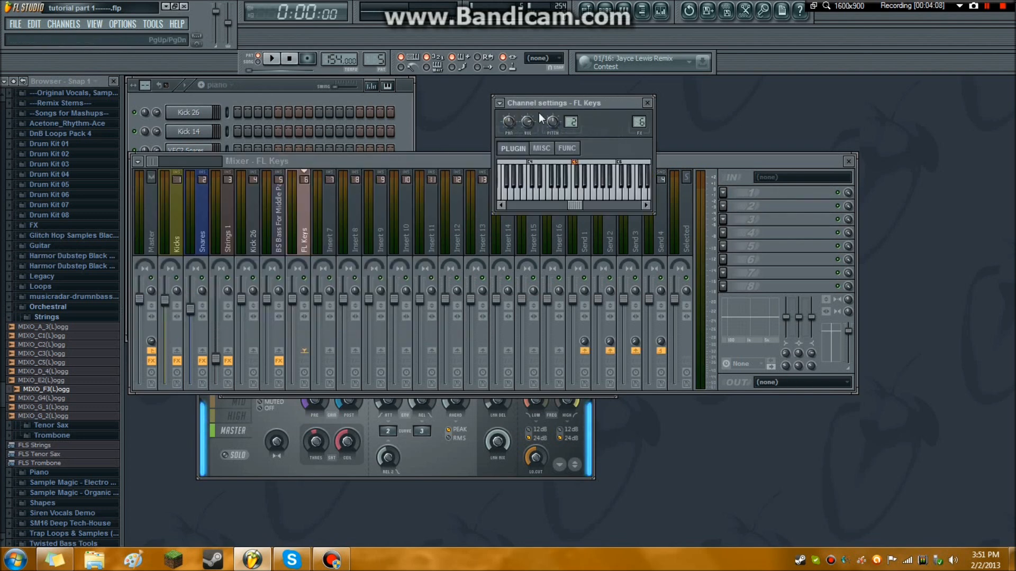
pyautogui.click(564, 197)
pyautogui.click(570, 199)
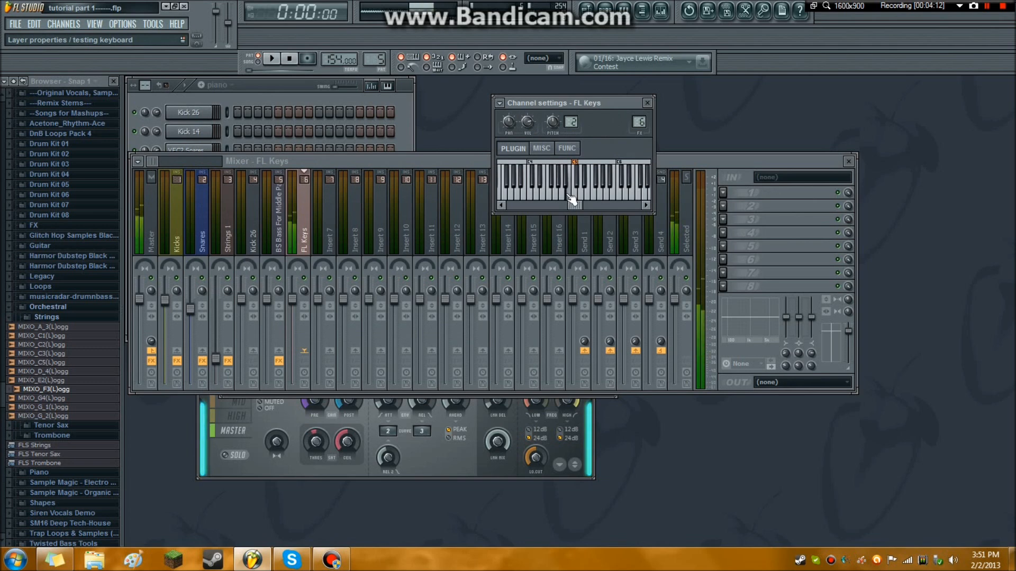
pyautogui.click(732, 206)
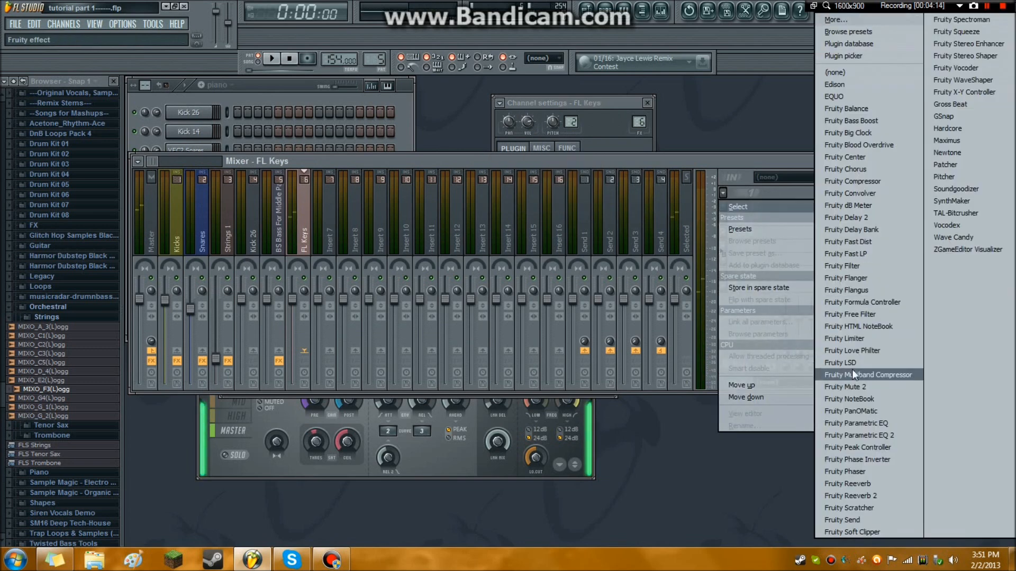
pyautogui.click(873, 484)
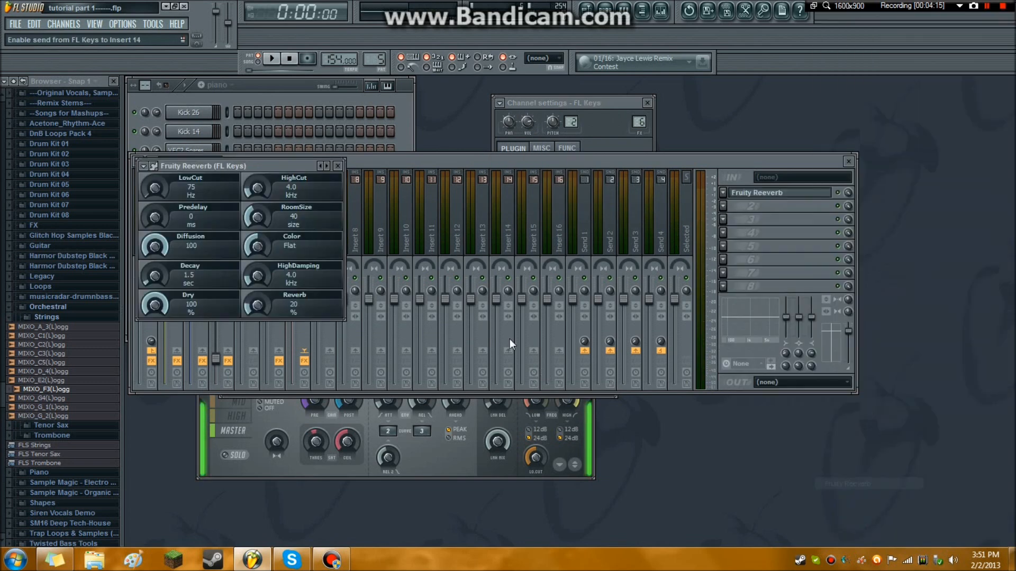
# Add Fruity Delay 2 to the second effect slot of the FL Keys mixer track and audition a note.
pyautogui.click(723, 206)
pyautogui.click(875, 220)
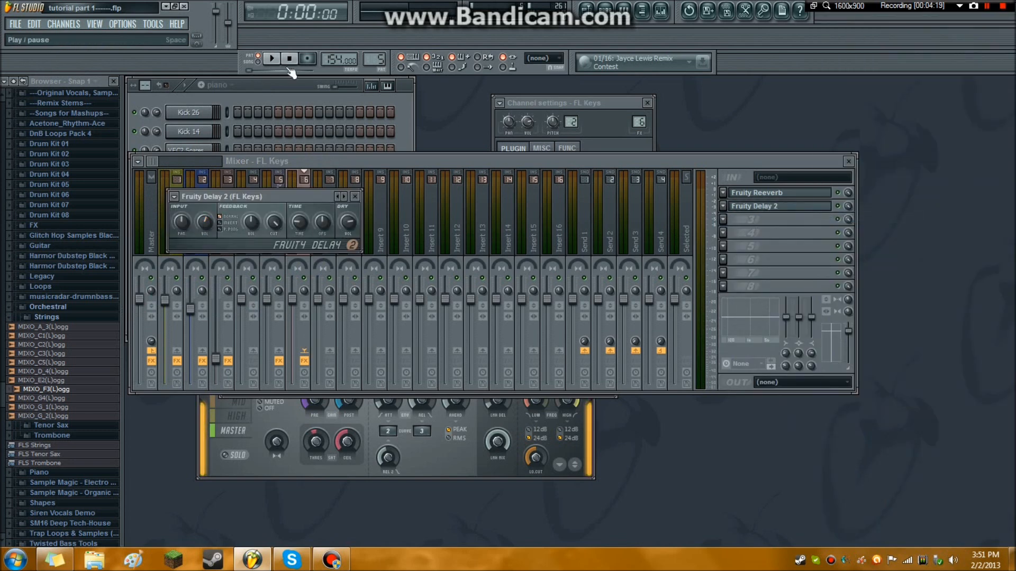
pyautogui.click(518, 103)
pyautogui.click(578, 196)
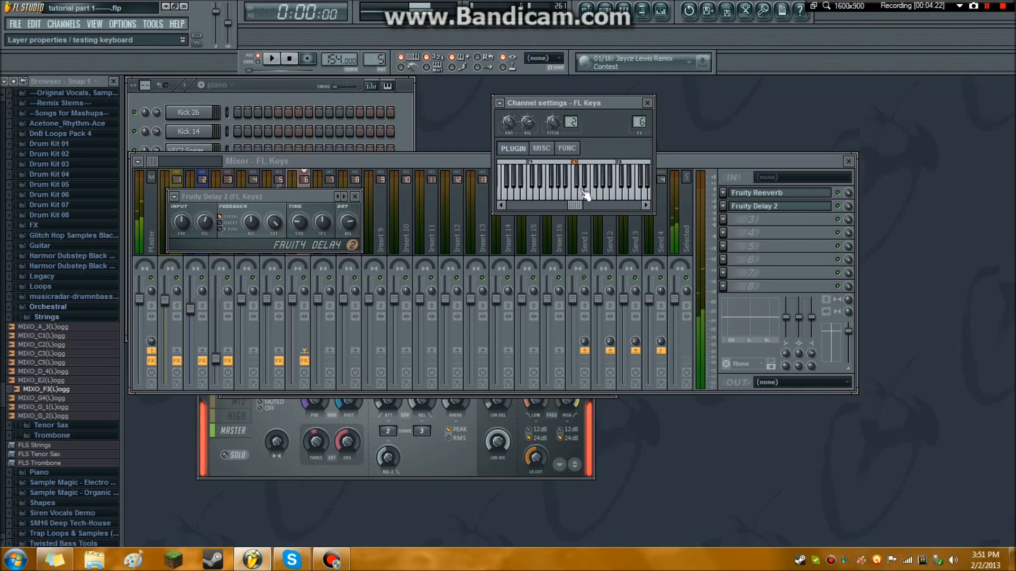
# Set the FL Keys Fruity Reeverb decay to 2.5 sec and reverb to 31%, and audition a few notes.
pyautogui.click(746, 205)
pyautogui.click(746, 192)
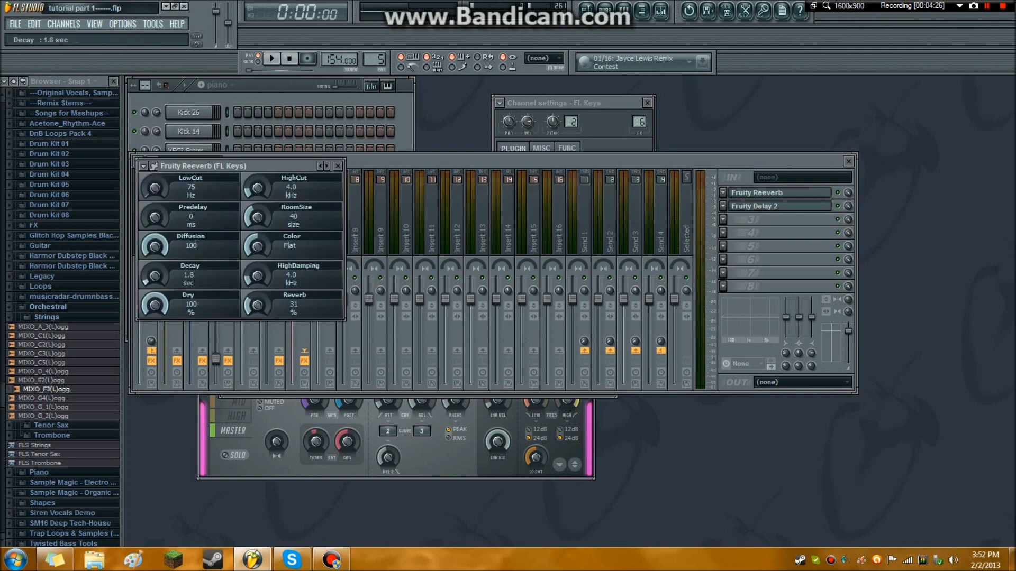
pyautogui.click(525, 103)
pyautogui.click(575, 199)
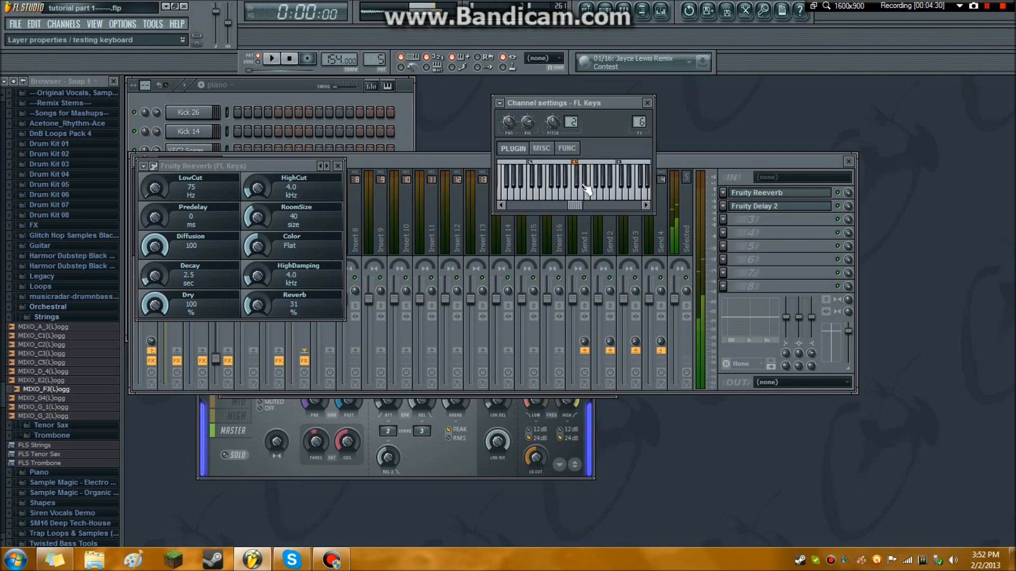
pyautogui.click(599, 196)
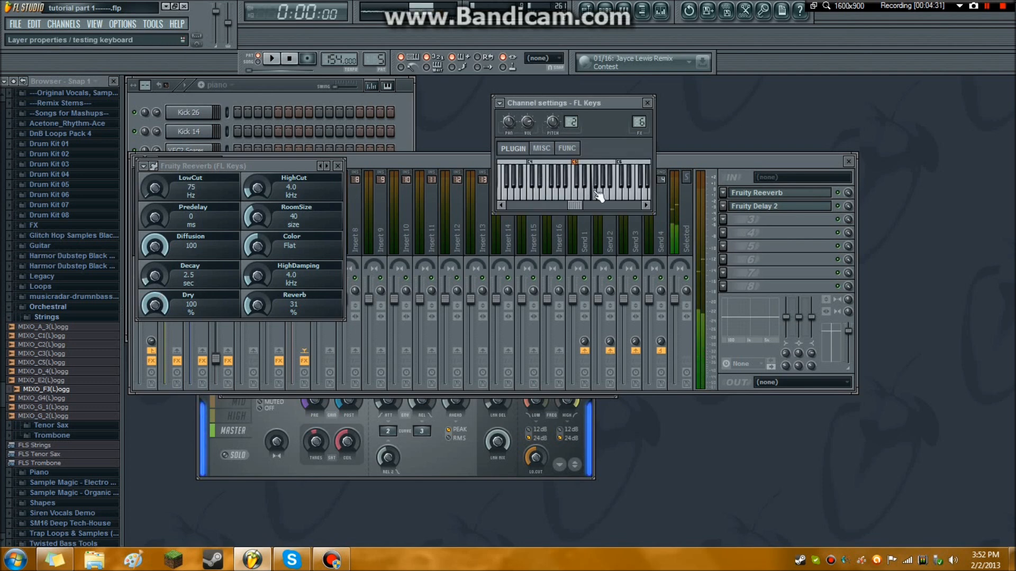
pyautogui.click(752, 206)
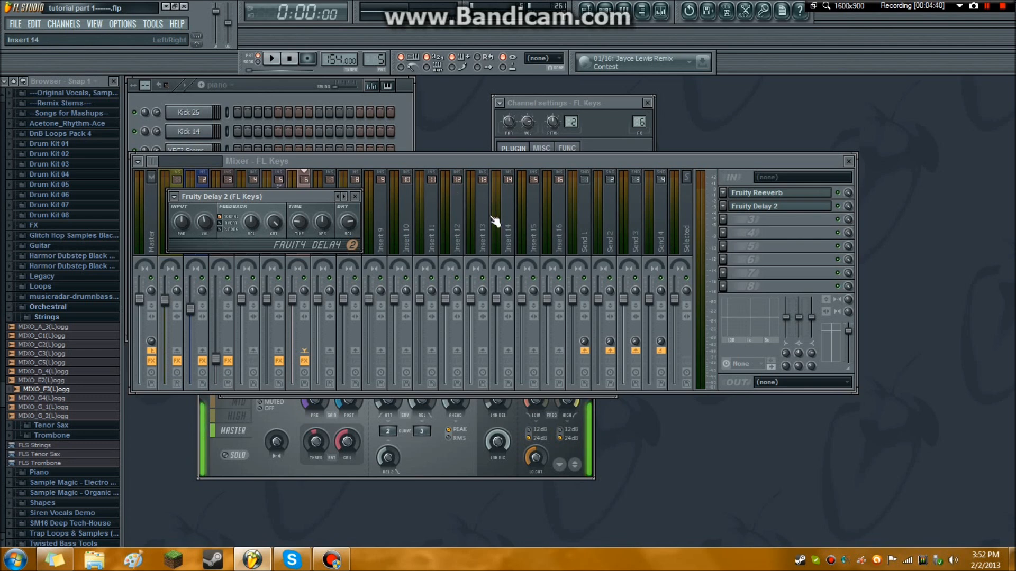
# Add Edison to the third effect slot of the FL Keys mixer track, and arm and stop its recording.
pyautogui.click(726, 219)
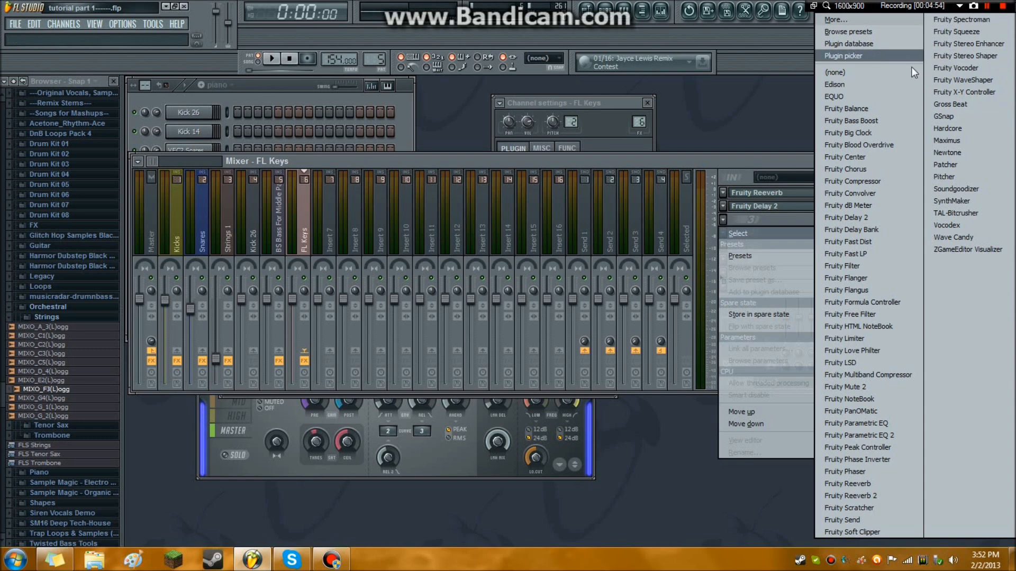
pyautogui.click(852, 82)
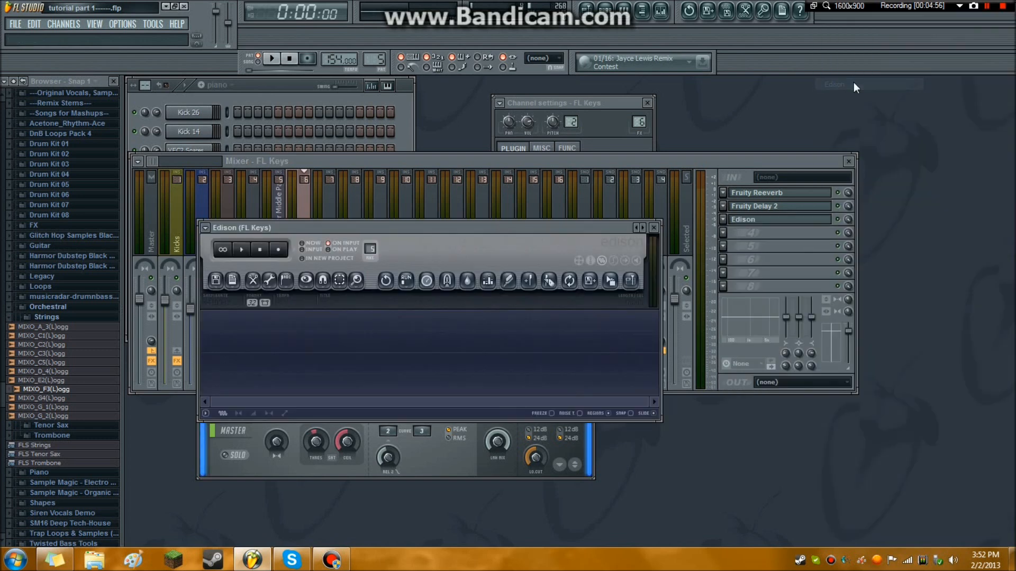
pyautogui.moveTo(614, 232); pyautogui.dragTo(640, 107)
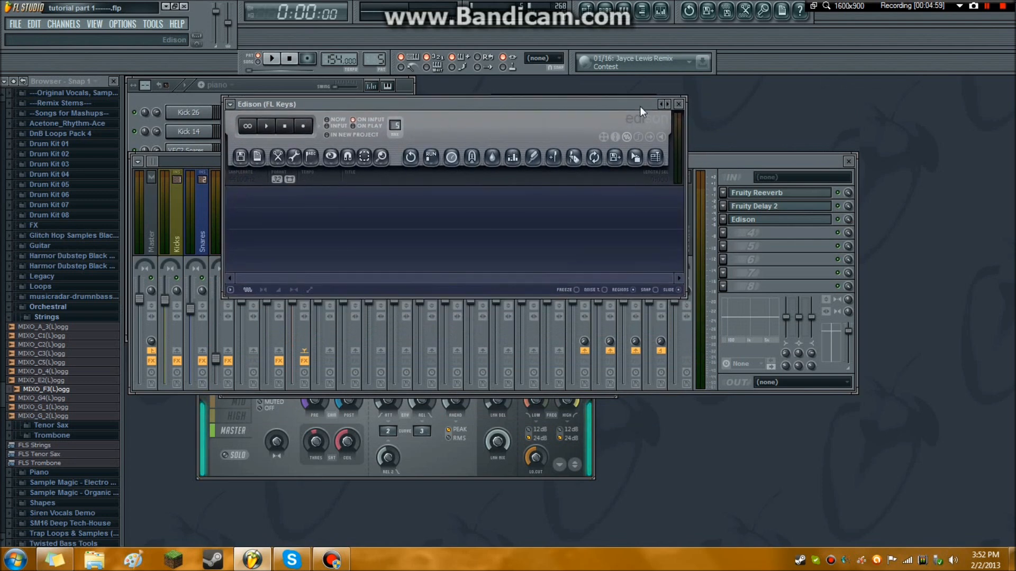
pyautogui.click(303, 126)
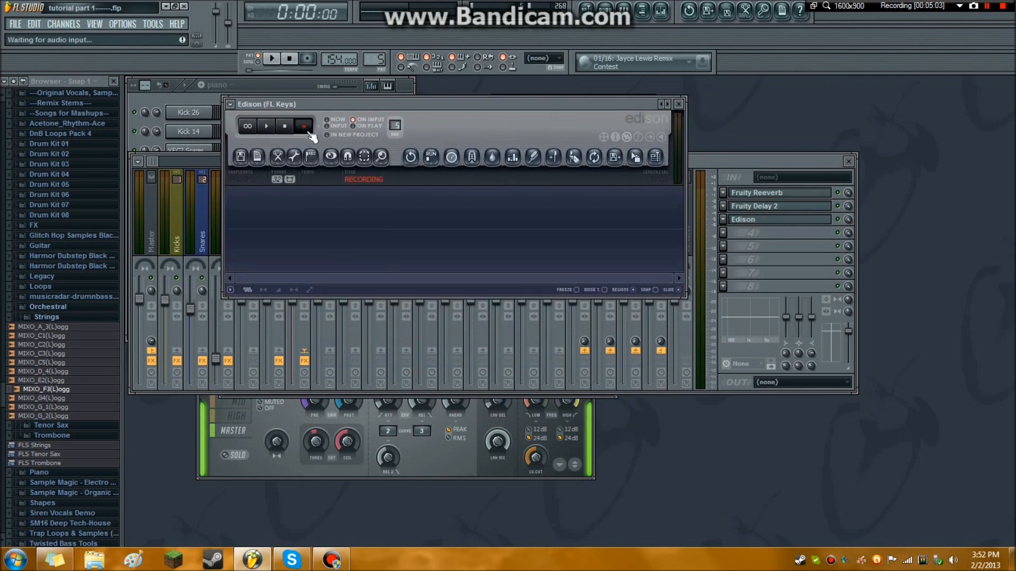
pyautogui.click(303, 127)
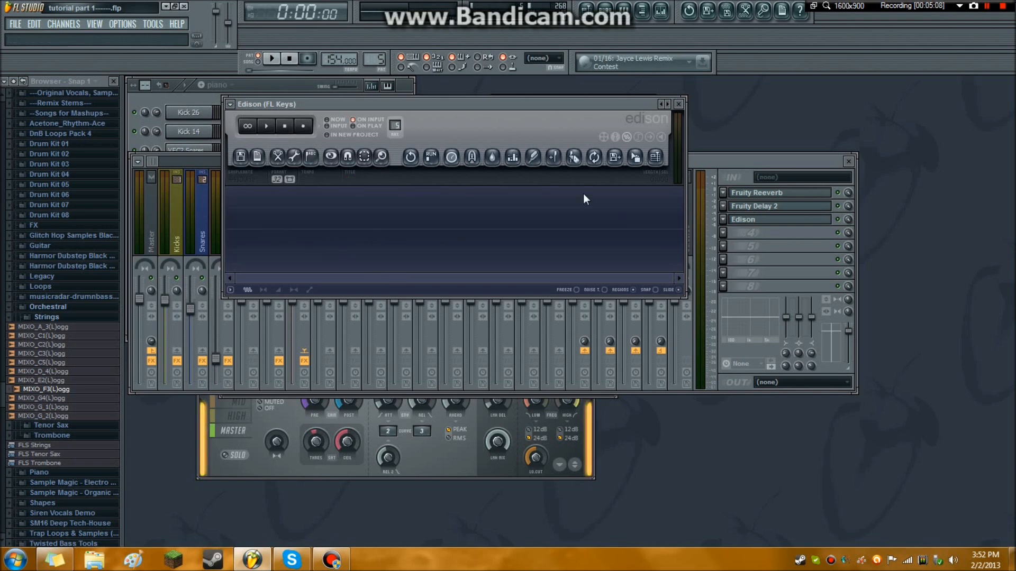
pyautogui.moveTo(513, 100); pyautogui.dragTo(430, 243)
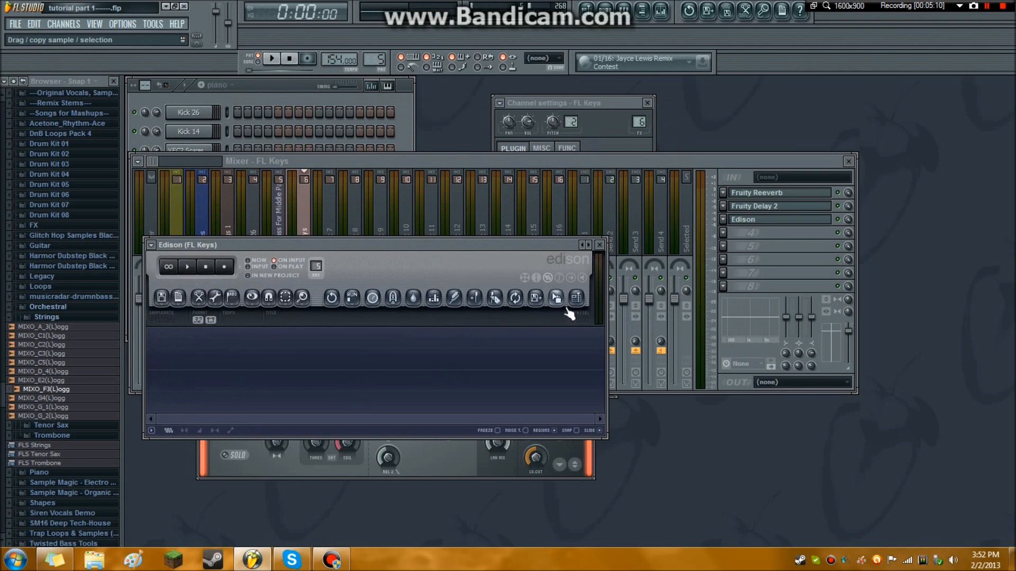
# Try the sample-copy control in Edison, look at the playlist, and close Edison.
pyautogui.moveTo(562, 305); pyautogui.dragTo(562, 221)
pyautogui.click(608, 13)
pyautogui.click(587, 12)
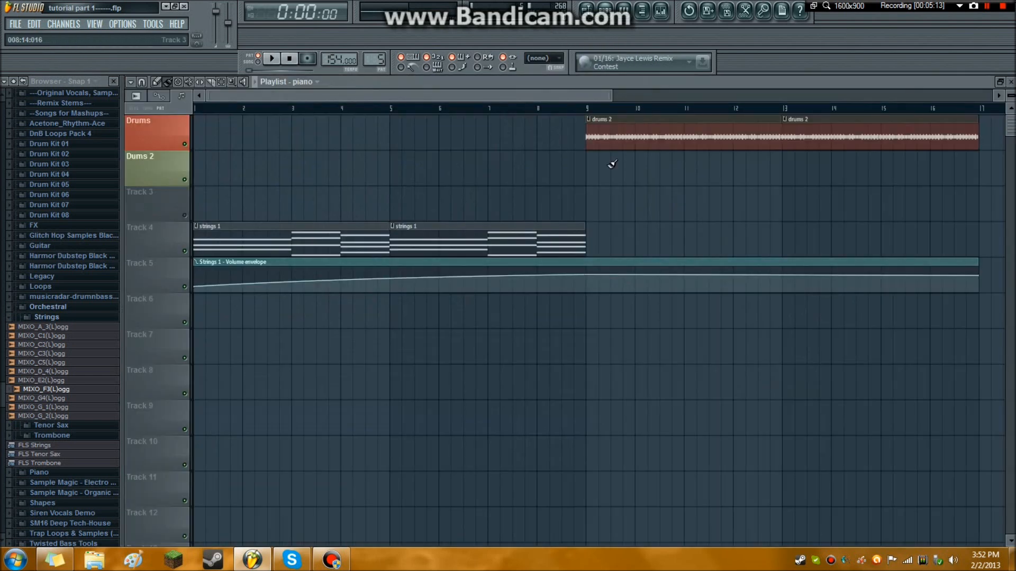
pyautogui.click(1012, 81)
pyautogui.click(525, 247)
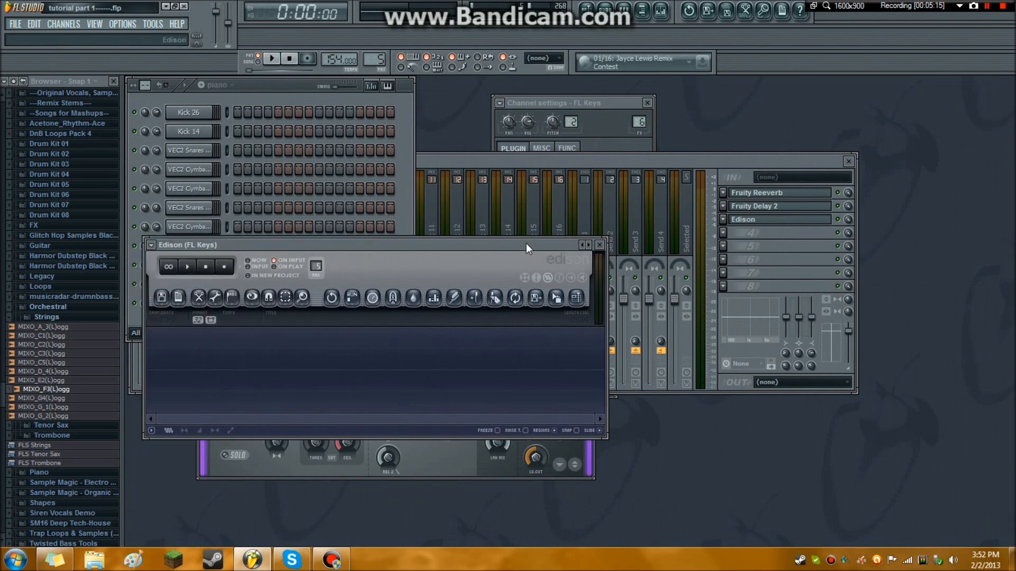
pyautogui.click(598, 245)
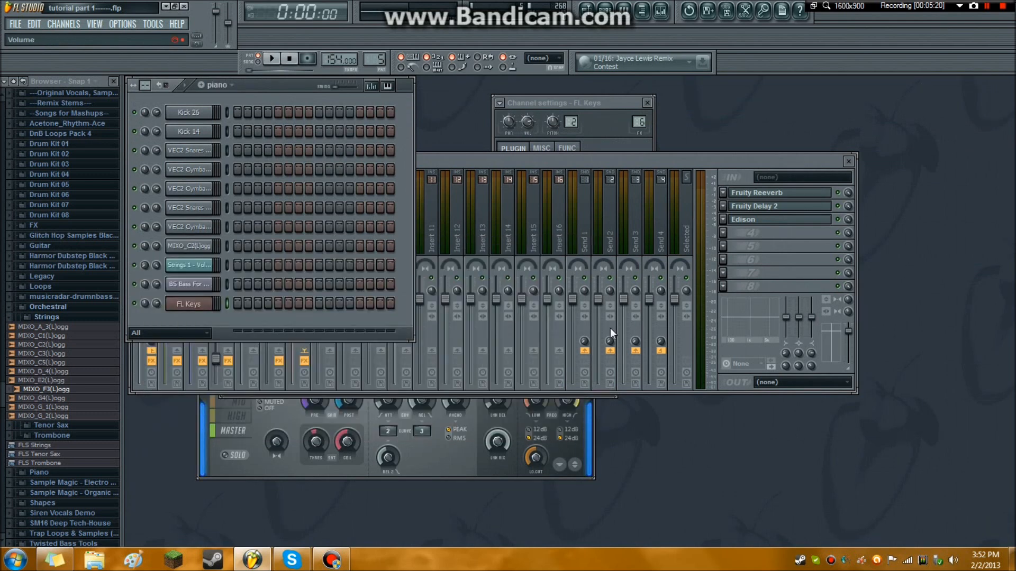
# Replace Edison with Fruity Filter in the third effect slot of the FL Keys mixer track.
pyautogui.click(724, 221)
pyautogui.moveTo(736, 235)
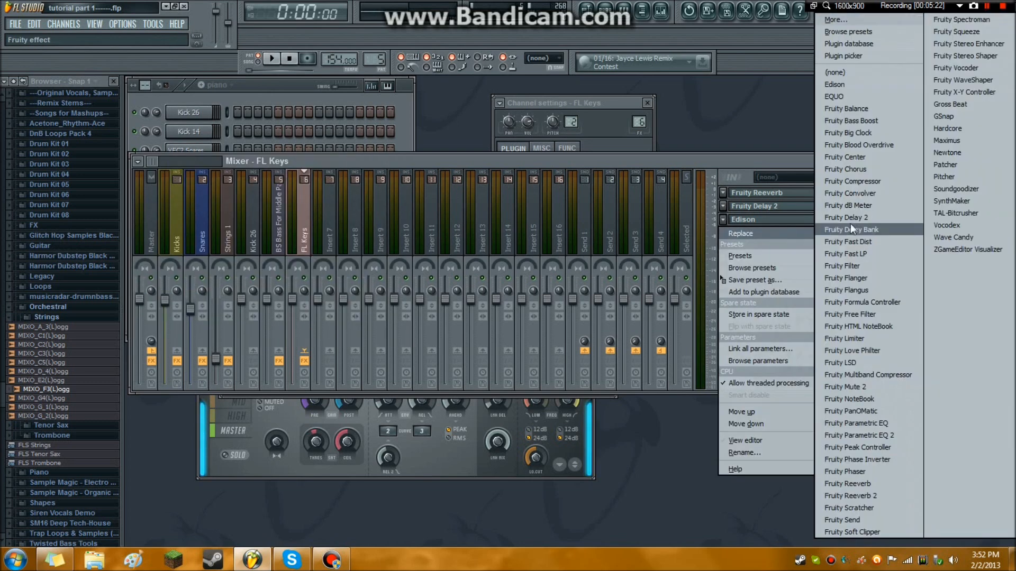
pyautogui.click(871, 265)
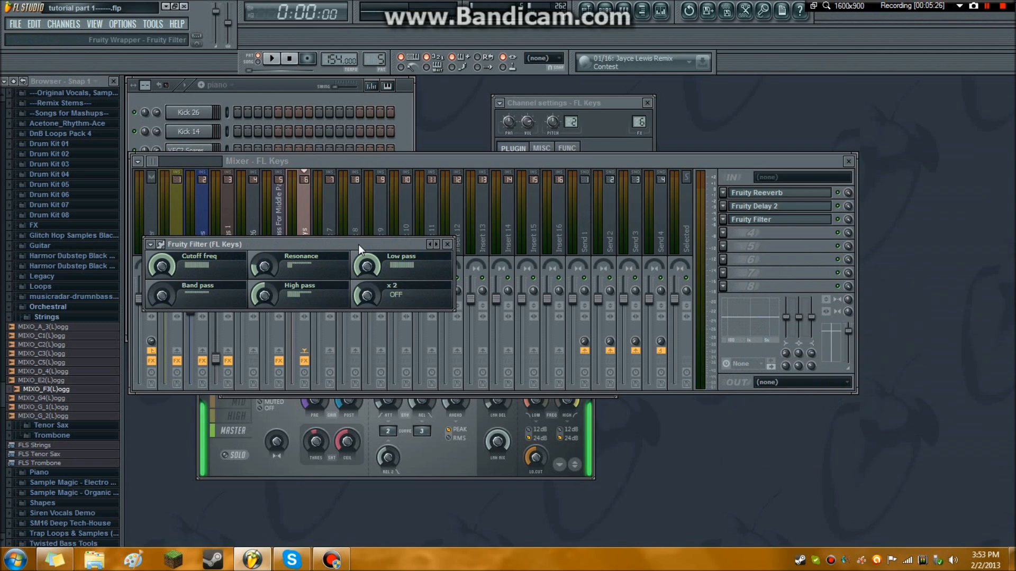
pyautogui.moveTo(358, 245); pyautogui.dragTo(499, 298)
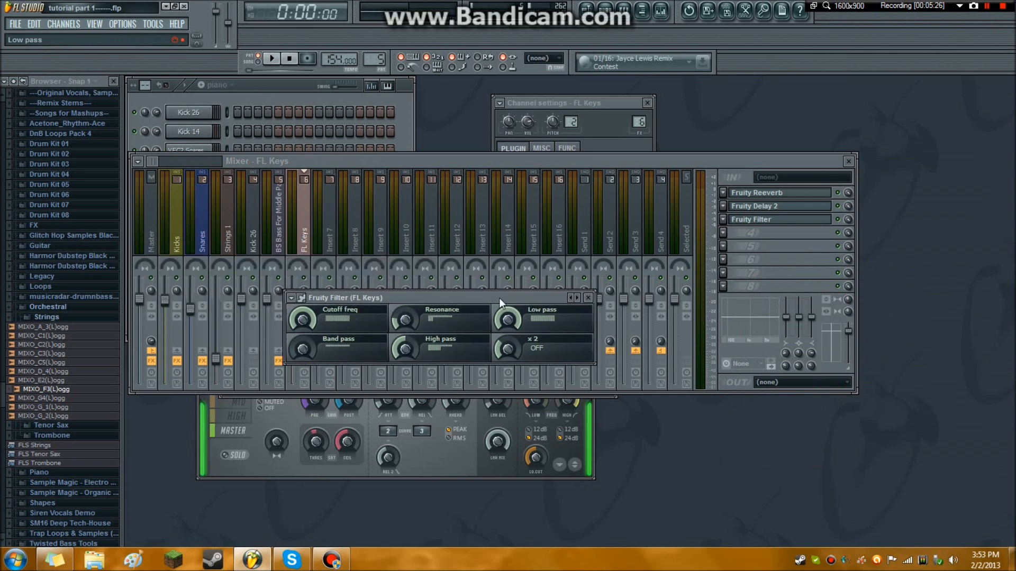
# Add a 3x Osc channel to the project and audition a note on it.
pyautogui.click(68, 27)
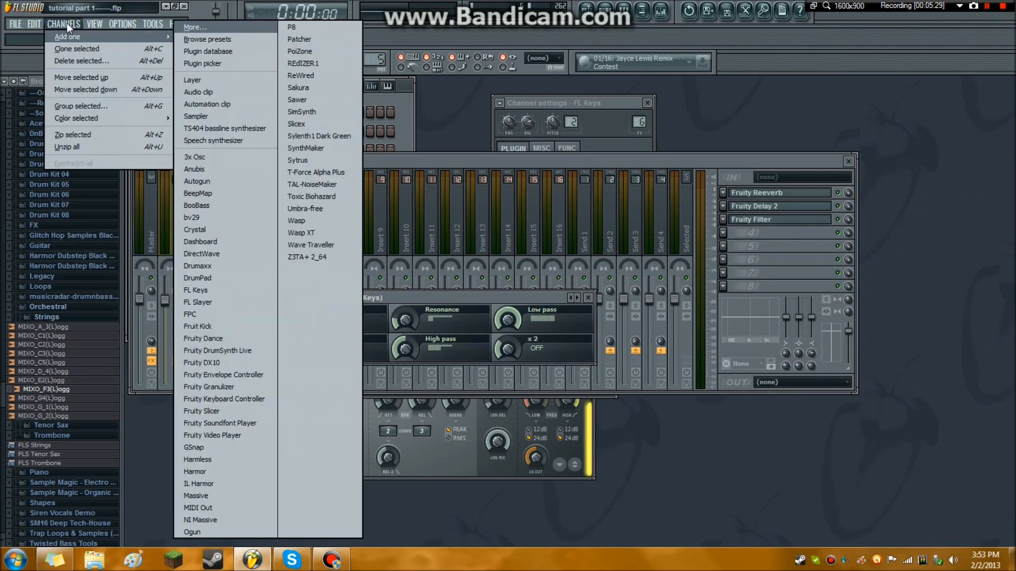
pyautogui.click(236, 155)
pyautogui.moveTo(486, 93); pyautogui.dragTo(383, 89)
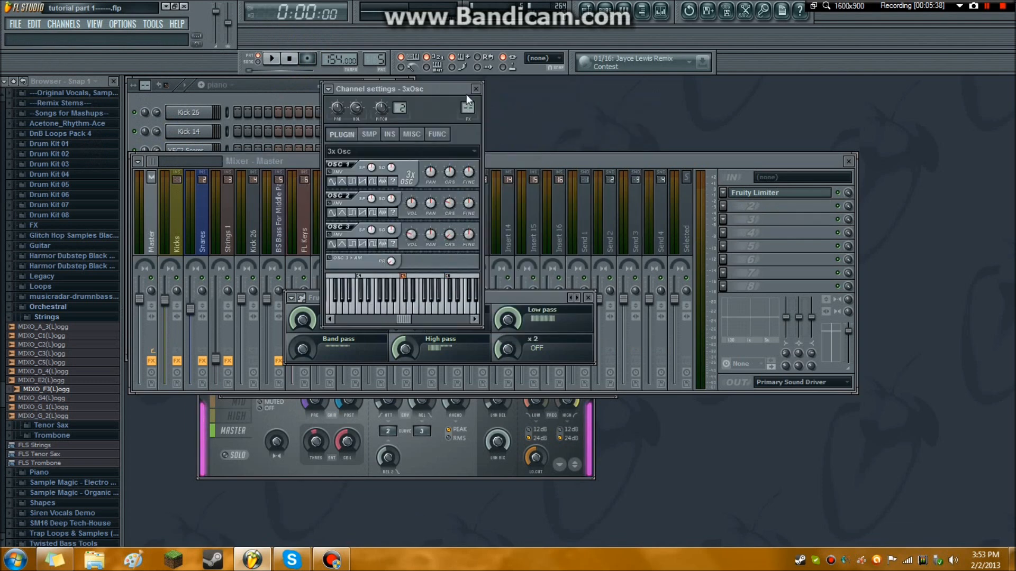
pyautogui.moveTo(464, 90); pyautogui.dragTo(318, 105)
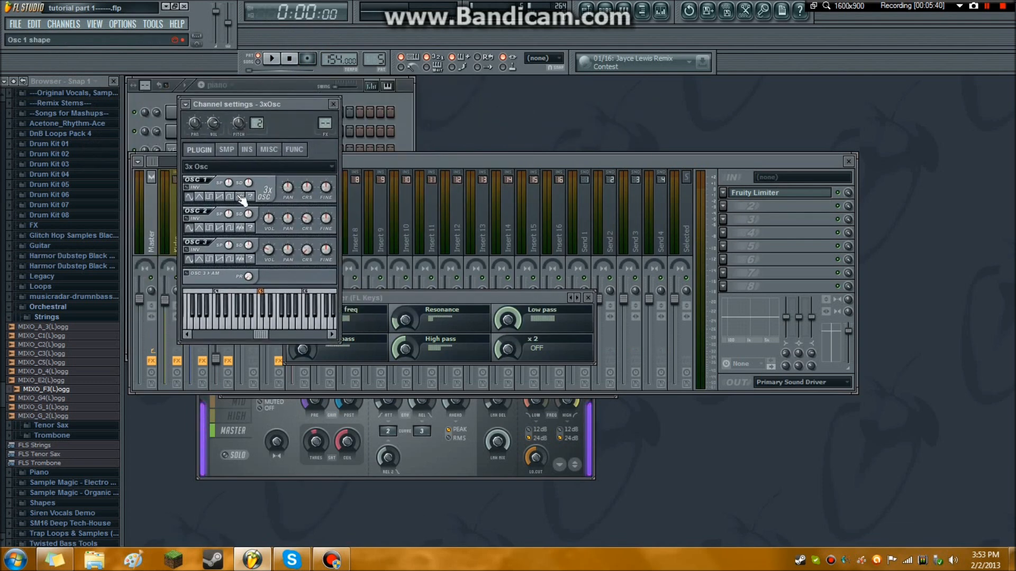
pyautogui.click(263, 328)
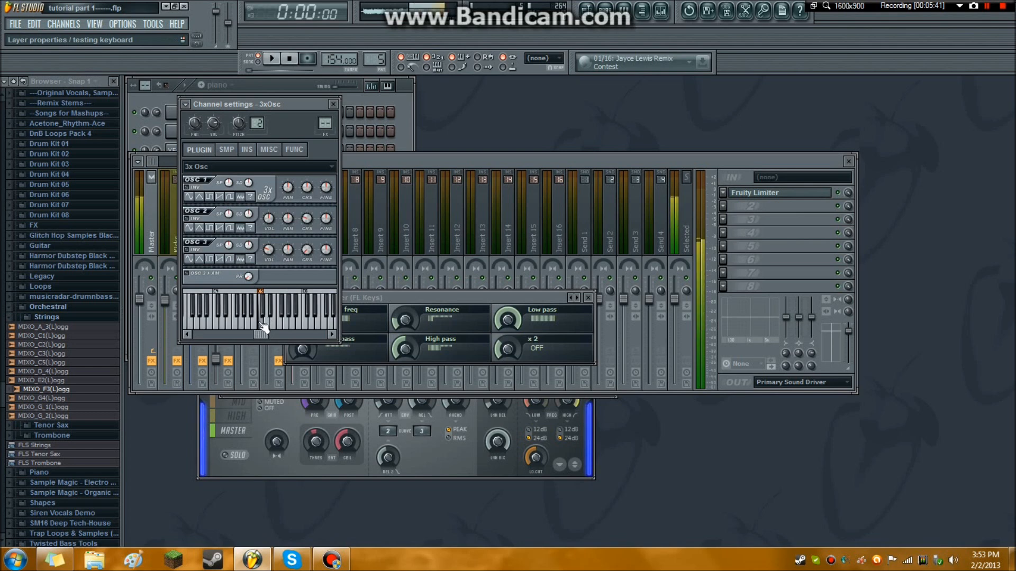
# Assign the 3xOsc channel to the free mixer track 7 and add Fruity Filter to its first effect slot.
pyautogui.click(185, 104)
pyautogui.click(199, 135)
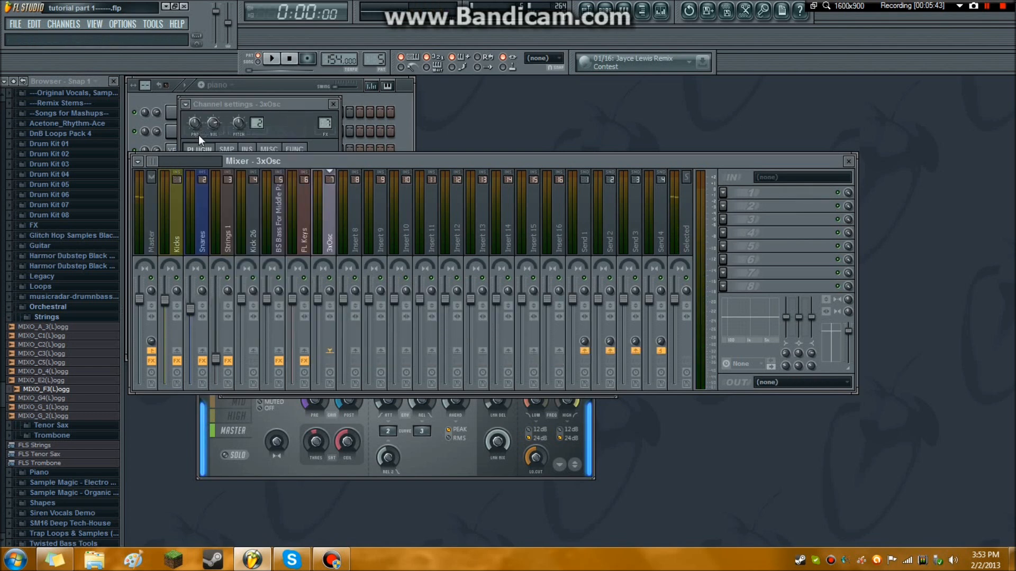
pyautogui.click(724, 192)
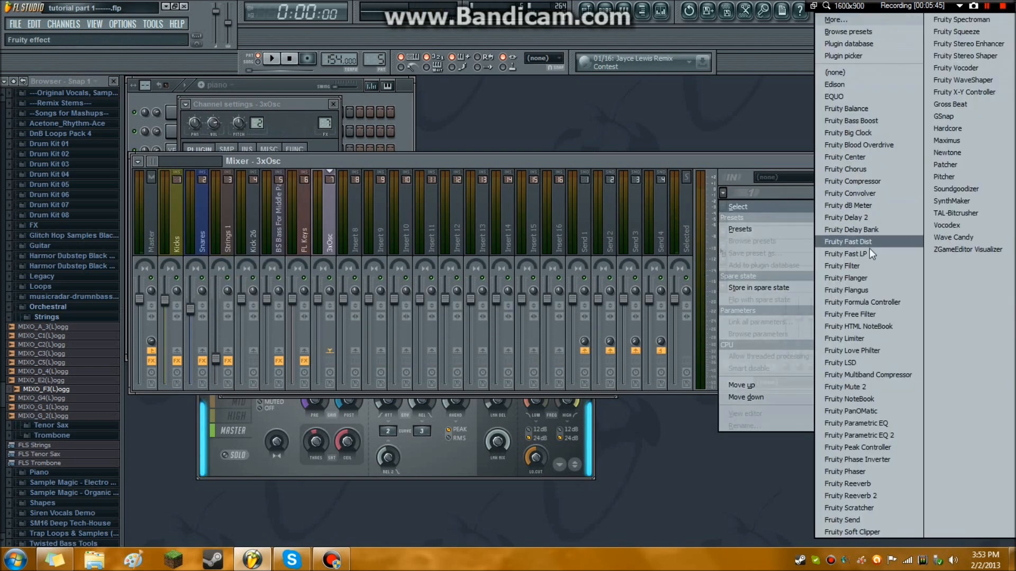
pyautogui.click(870, 267)
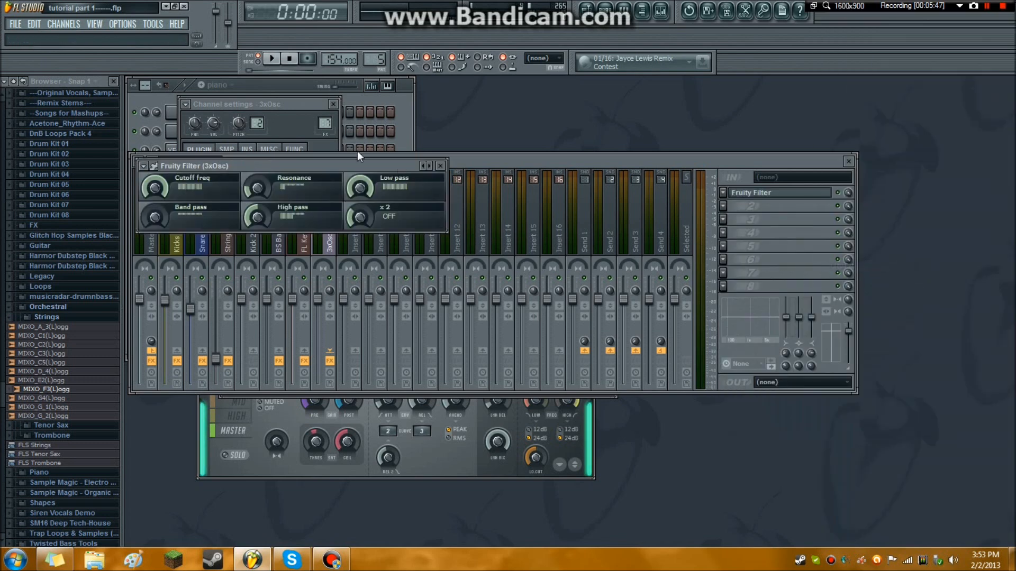
pyautogui.moveTo(342, 167); pyautogui.dragTo(429, 146)
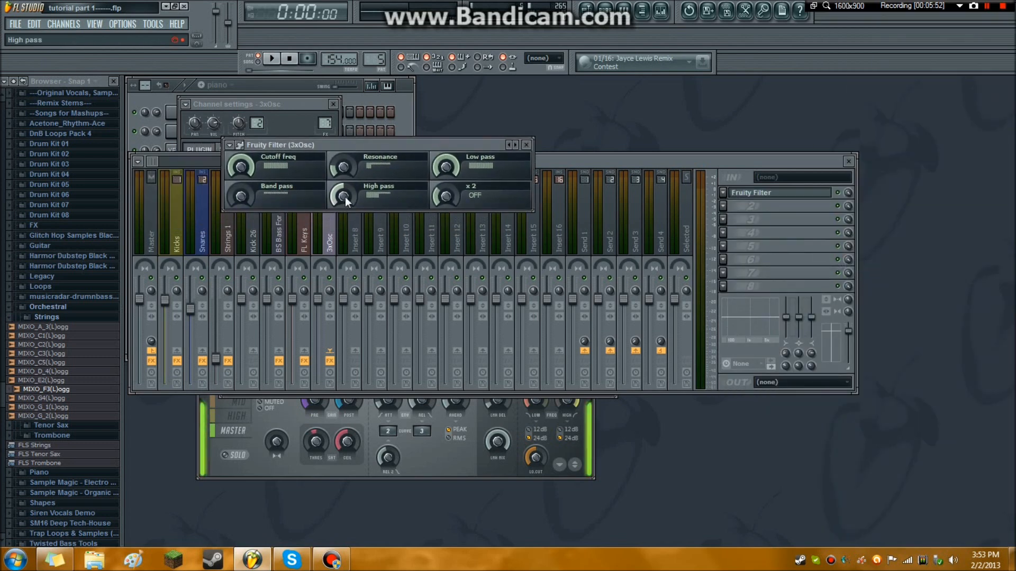
# Create automation clips for the low pass, high pass and cutoff frequency of the 3xOsc Fruity Filter.
pyautogui.rightClick(453, 164)
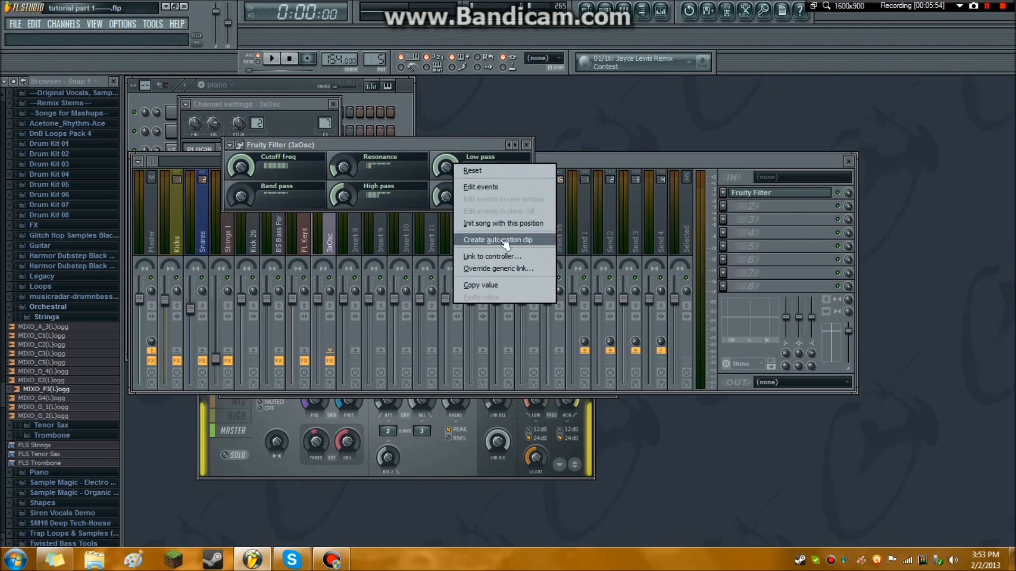
pyautogui.click(504, 239)
pyautogui.rightClick(345, 192)
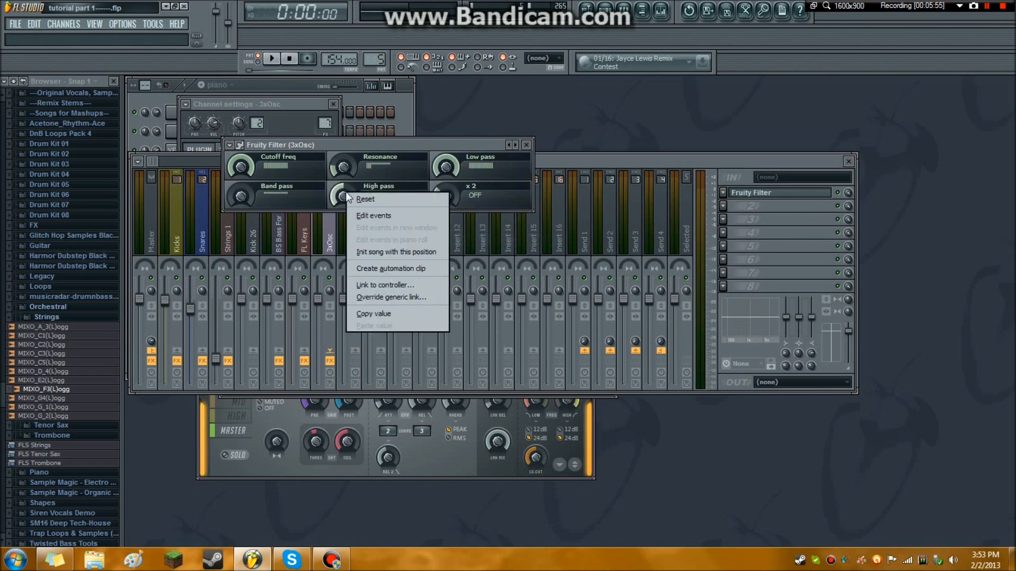
pyautogui.click(398, 270)
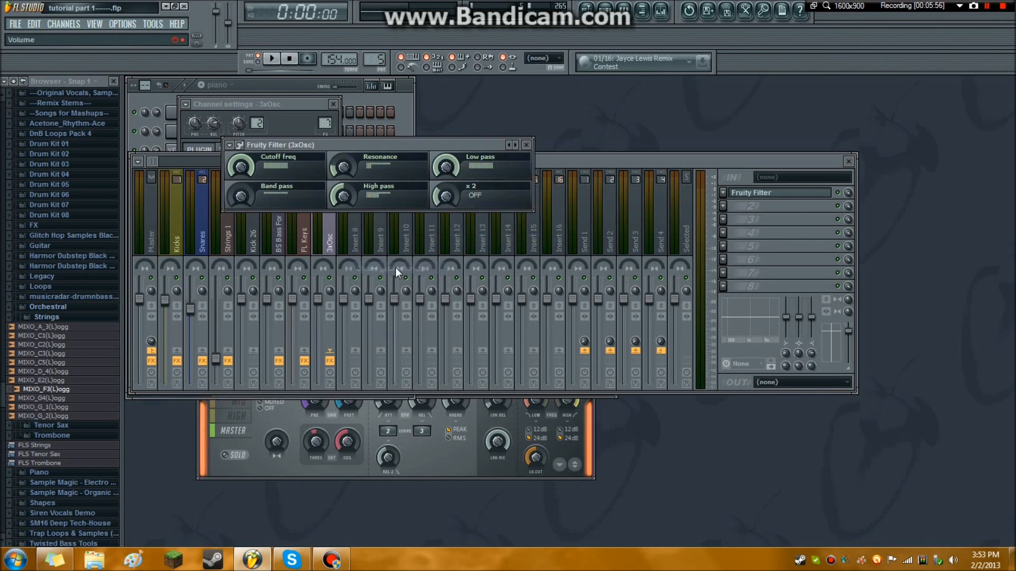
pyautogui.rightClick(246, 165)
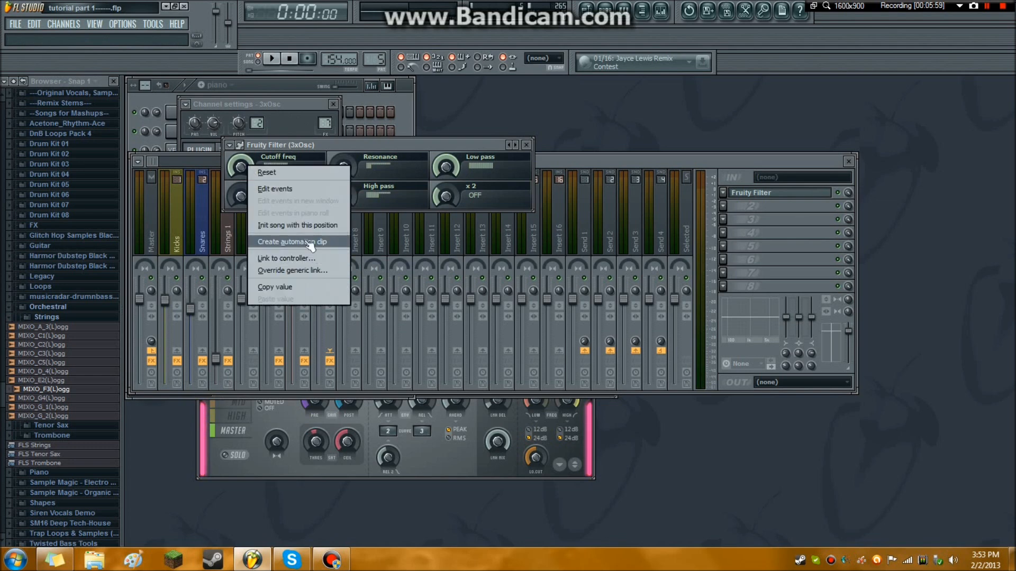
pyautogui.click(303, 240)
# Create an automation clip for the volume of the 3xOsc mixer track.
pyautogui.click(280, 103)
pyautogui.click(563, 157)
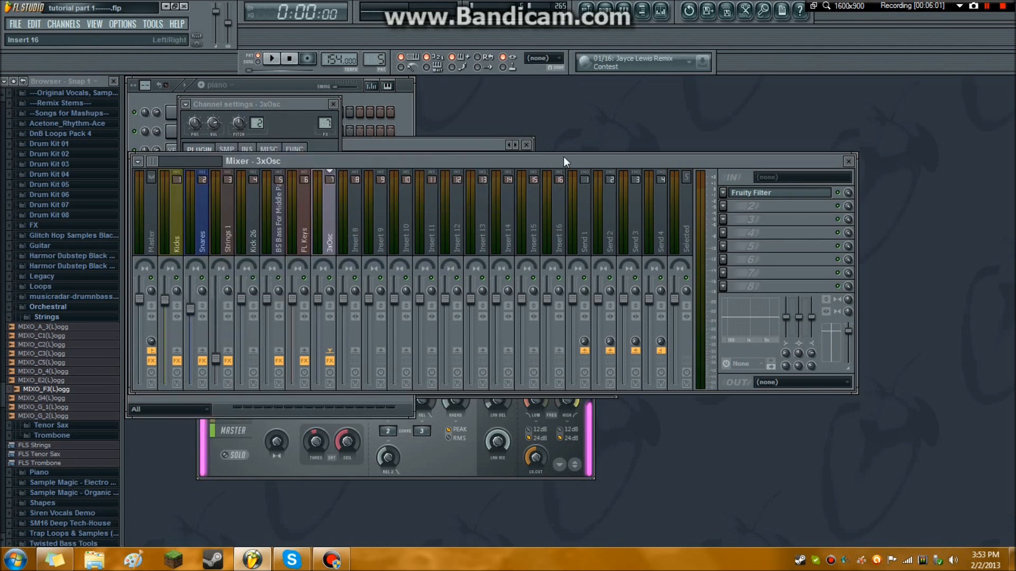
pyautogui.rightClick(320, 296)
pyautogui.click(360, 373)
# In the playlist, move the low pass envelope to Track 10, the 3xOsc volume envelope to Track 9 and the cutoff envelope to Track 8.
pyautogui.click(586, 11)
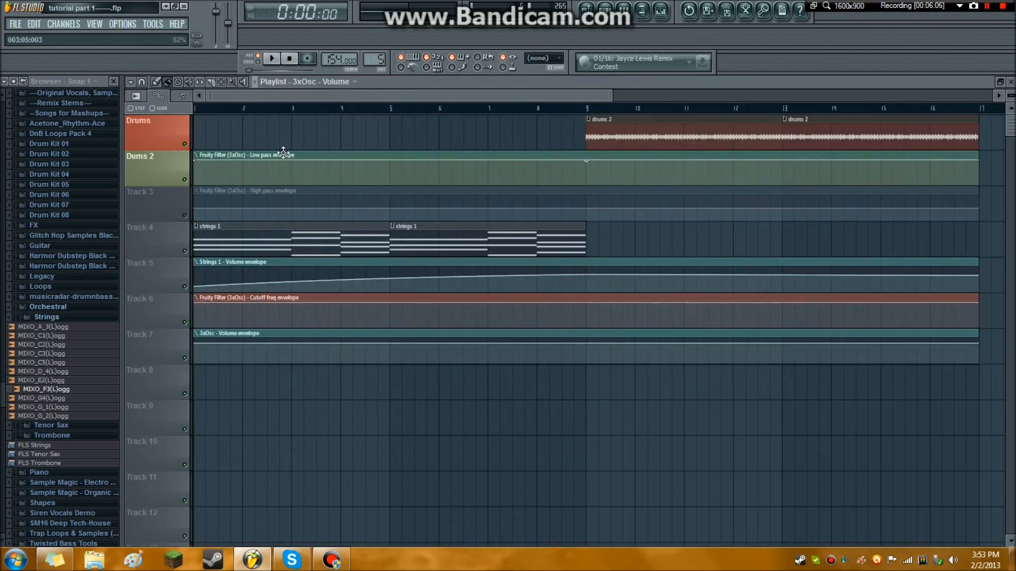
pyautogui.moveTo(283, 153); pyautogui.dragTo(283, 440)
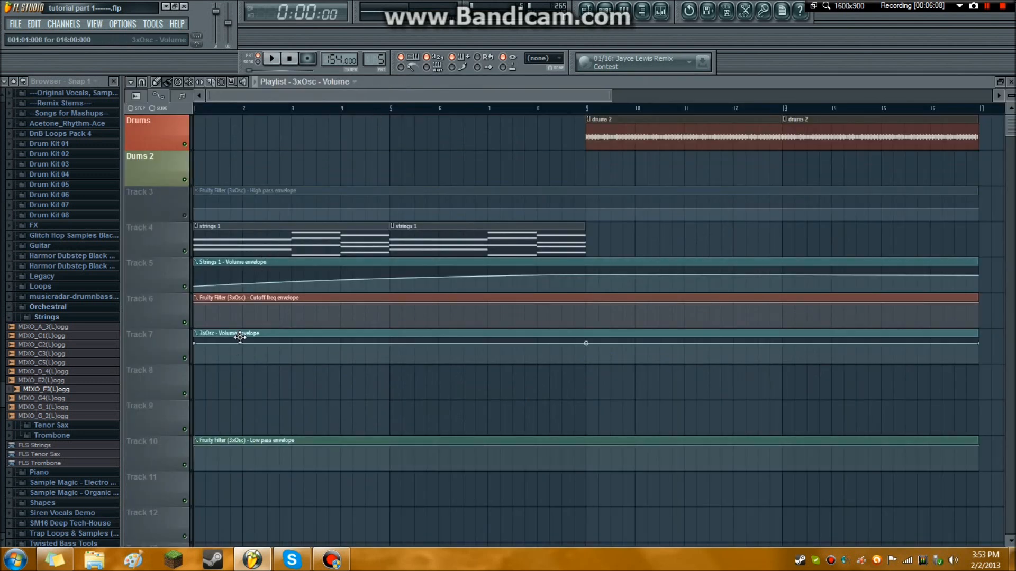
pyautogui.moveTo(240, 334); pyautogui.dragTo(224, 420)
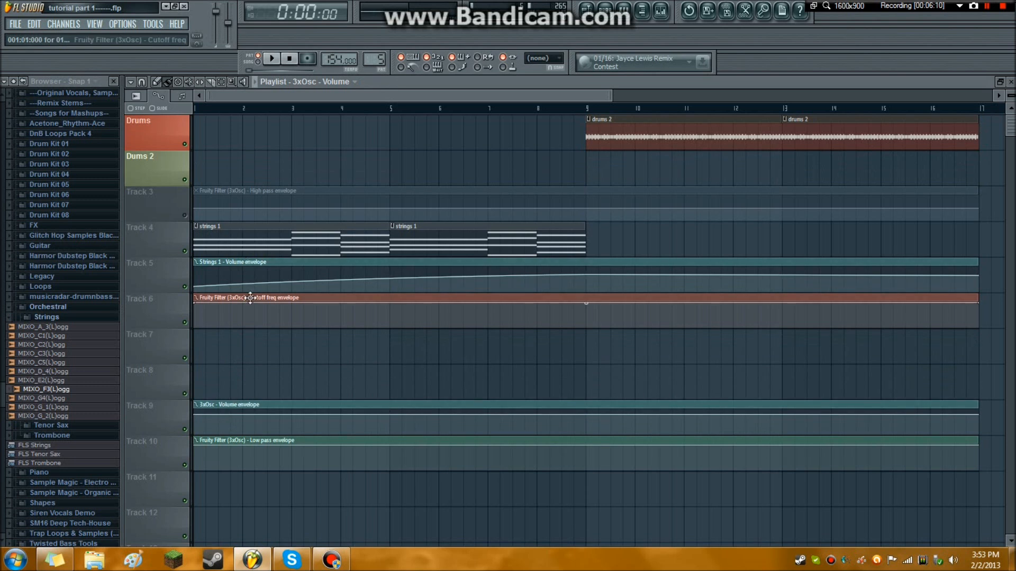
pyautogui.moveTo(251, 297); pyautogui.dragTo(229, 383)
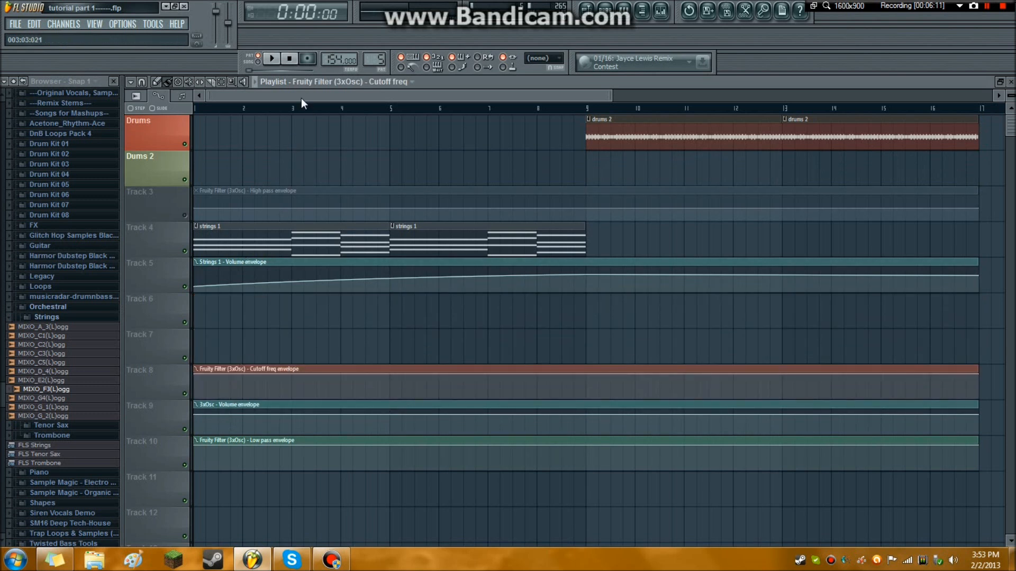
# Move the Fruity Filter high pass envelope from Track 3 to Track 11 in the playlist.
pyautogui.moveTo(283, 192); pyautogui.dragTo(245, 465)
pyautogui.moveTo(340, 96); pyautogui.dragTo(75, 126)
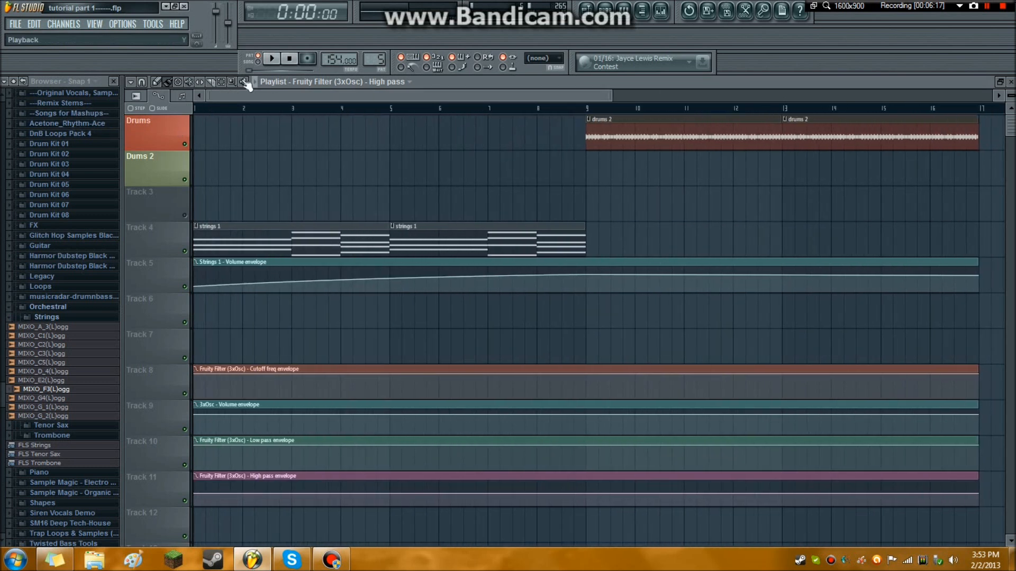
pyautogui.moveTo(264, 95); pyautogui.dragTo(211, 91)
# Lower the start of the low pass envelope, add a point at bar 9 and bend the rise between them into an upward curve.
pyautogui.scroll(-3, 327, 238)
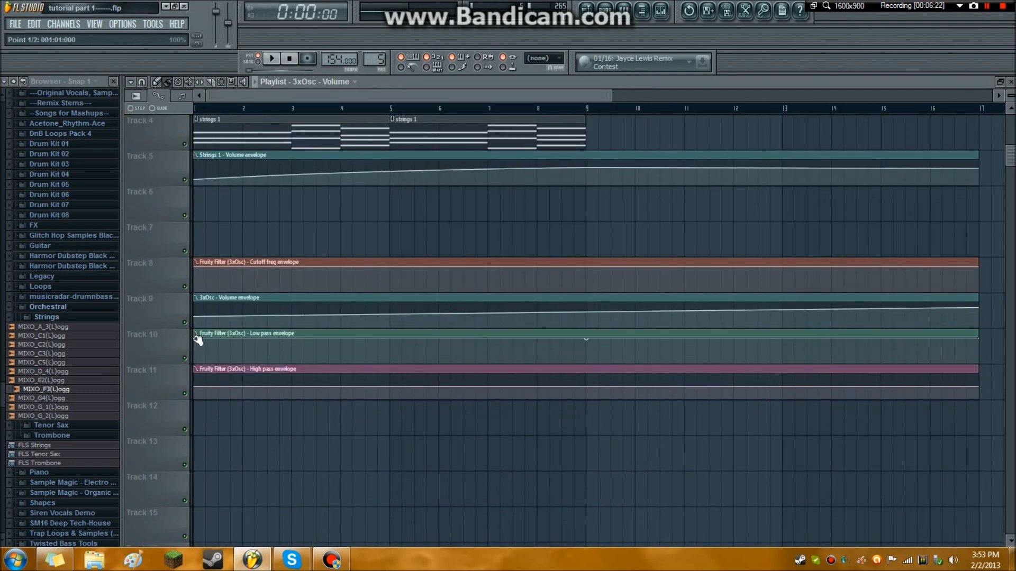
pyautogui.moveTo(198, 340); pyautogui.dragTo(181, 356)
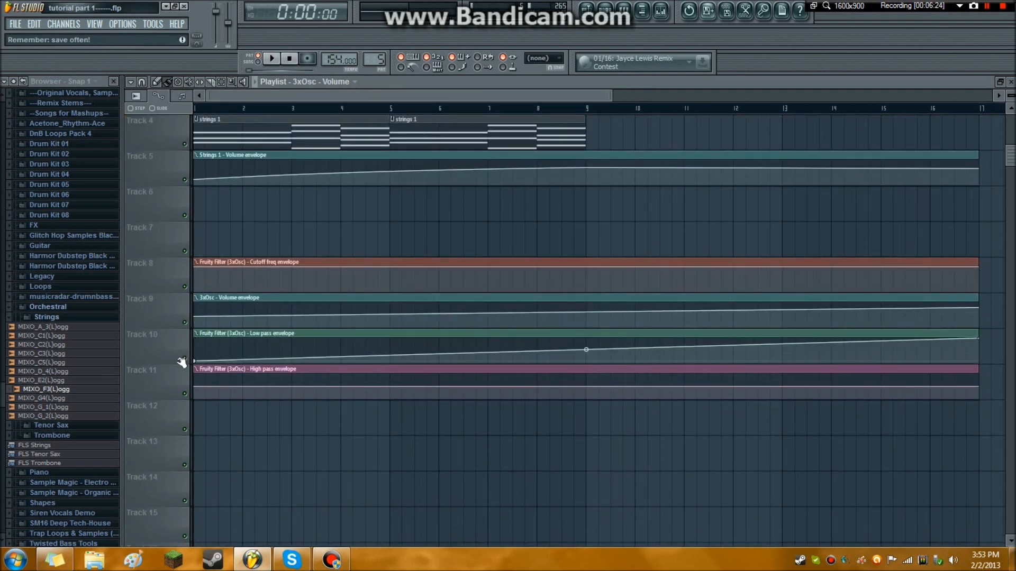
pyautogui.rightClick(587, 341)
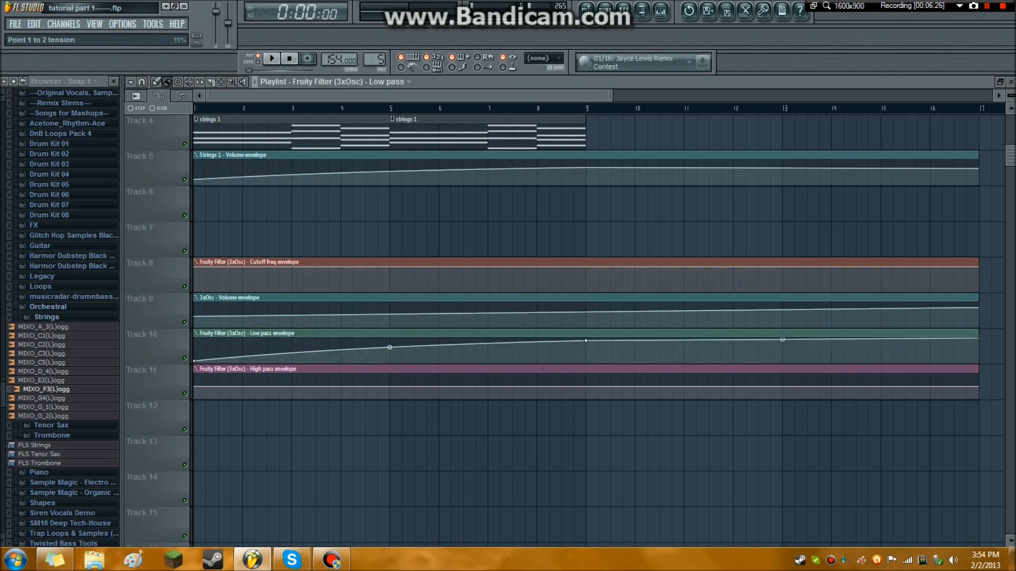
pyautogui.moveTo(390, 347); pyautogui.dragTo(366, 402)
# Give the high pass and 3xOsc volume envelopes a lowered start and a bar 9 point, with the volume rising from 0% to 70%.
pyautogui.moveTo(199, 388); pyautogui.dragTo(402, 424)
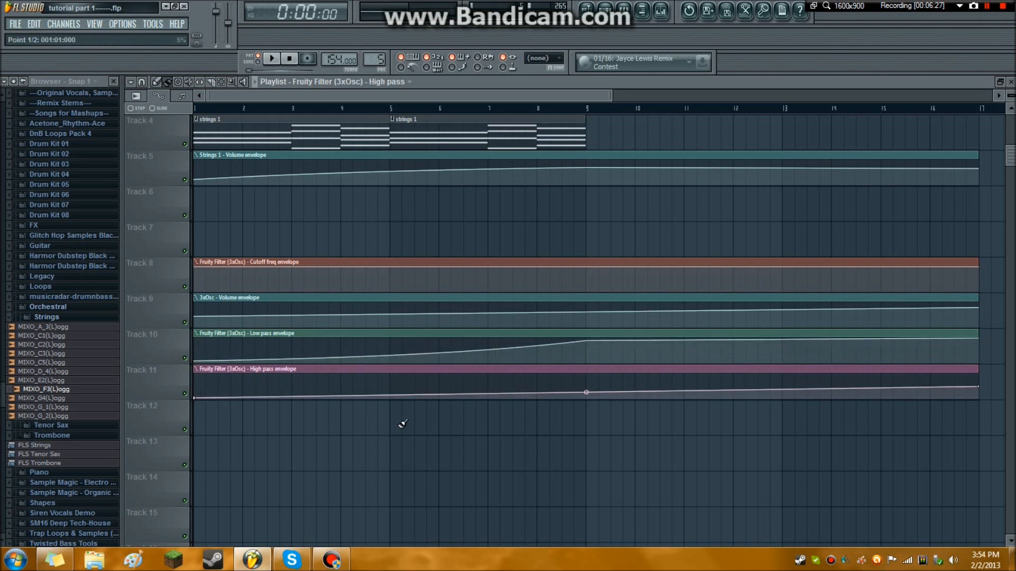
pyautogui.moveTo(582, 389); pyautogui.dragTo(587, 379)
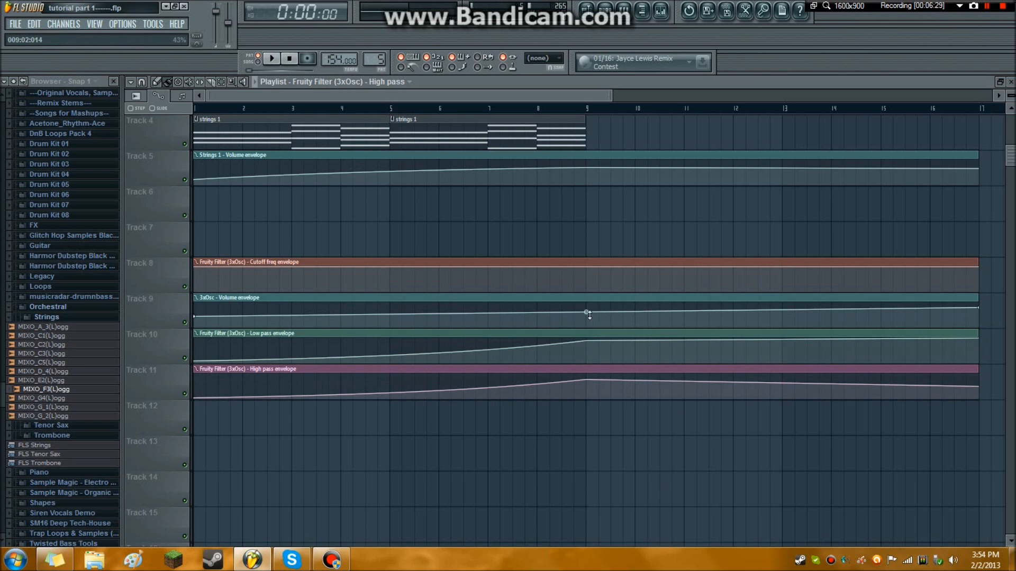
pyautogui.moveTo(588, 312); pyautogui.dragTo(594, 311)
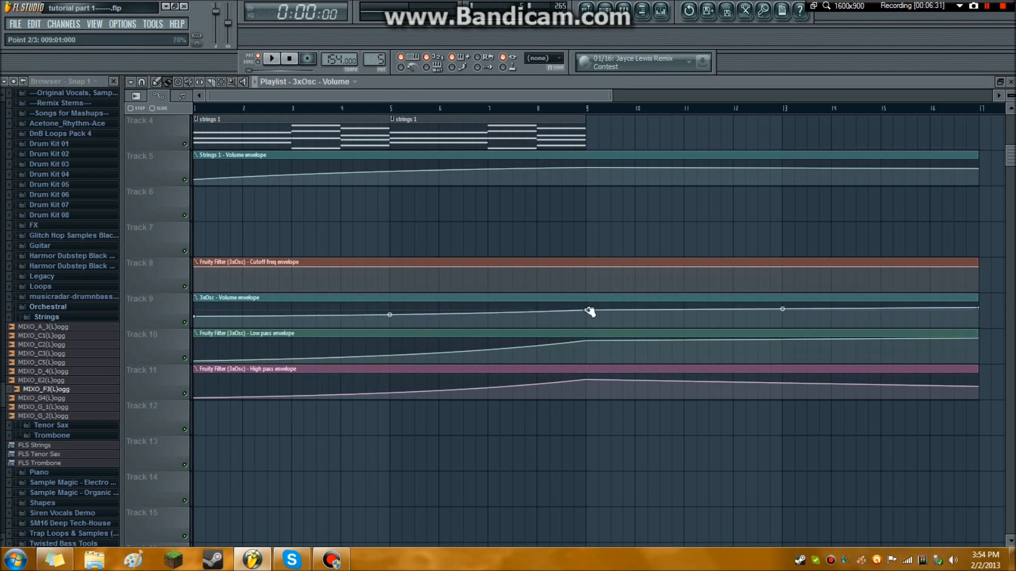
pyautogui.moveTo(199, 320); pyautogui.dragTo(193, 334)
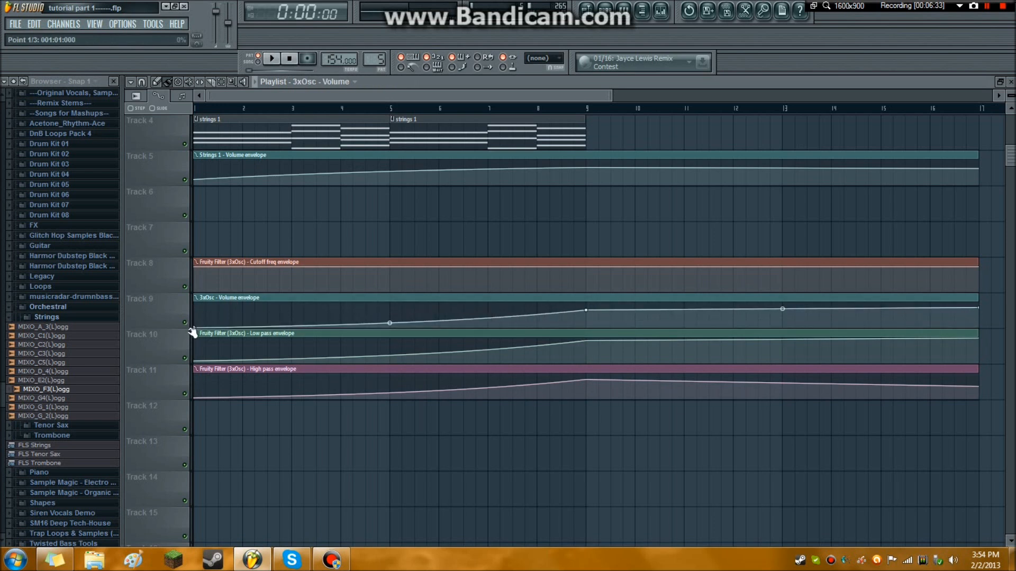
pyautogui.scroll(3, 378, 283)
pyautogui.scroll(1, 377, 283)
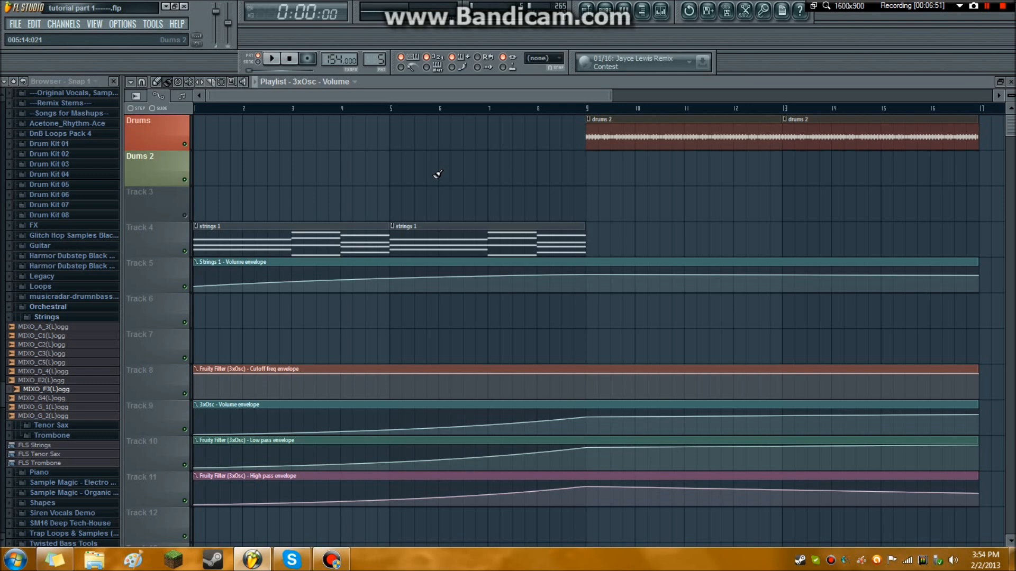
# Open the full effect plugin list for the second slot of the 3xOsc mixer track and run a fast scan for new plugins.
pyautogui.click(638, 13)
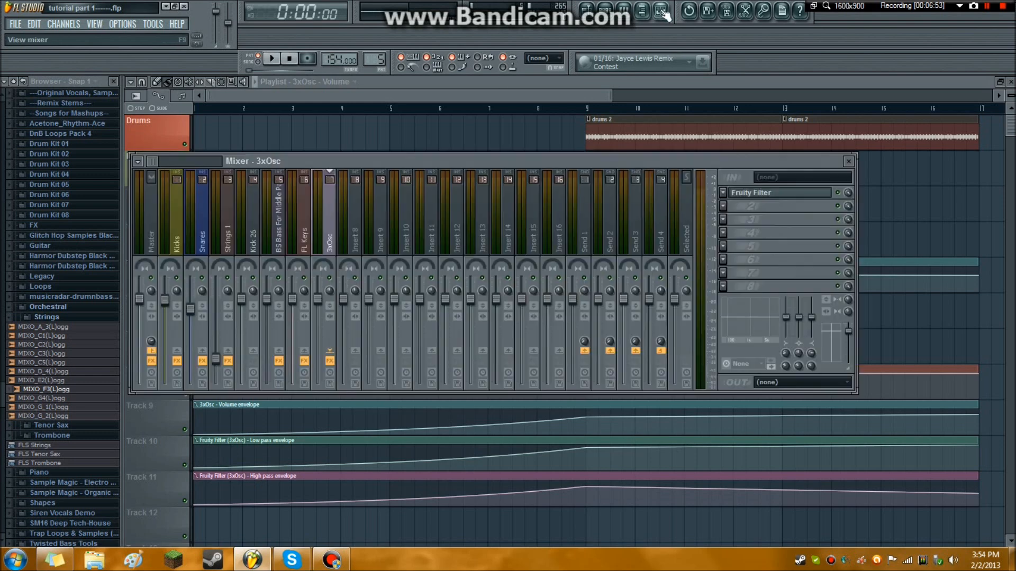
pyautogui.click(729, 211)
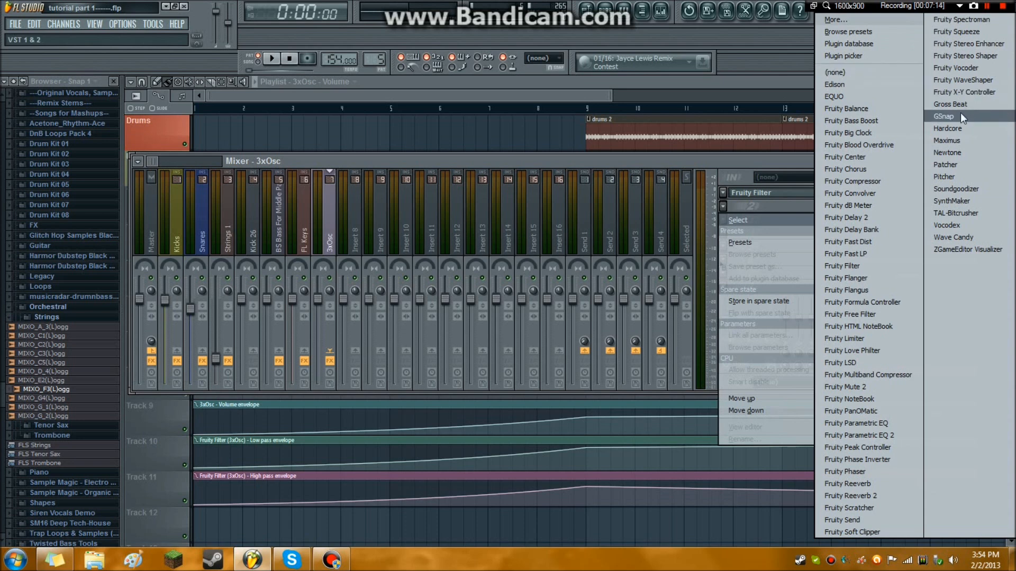
pyautogui.click(863, 19)
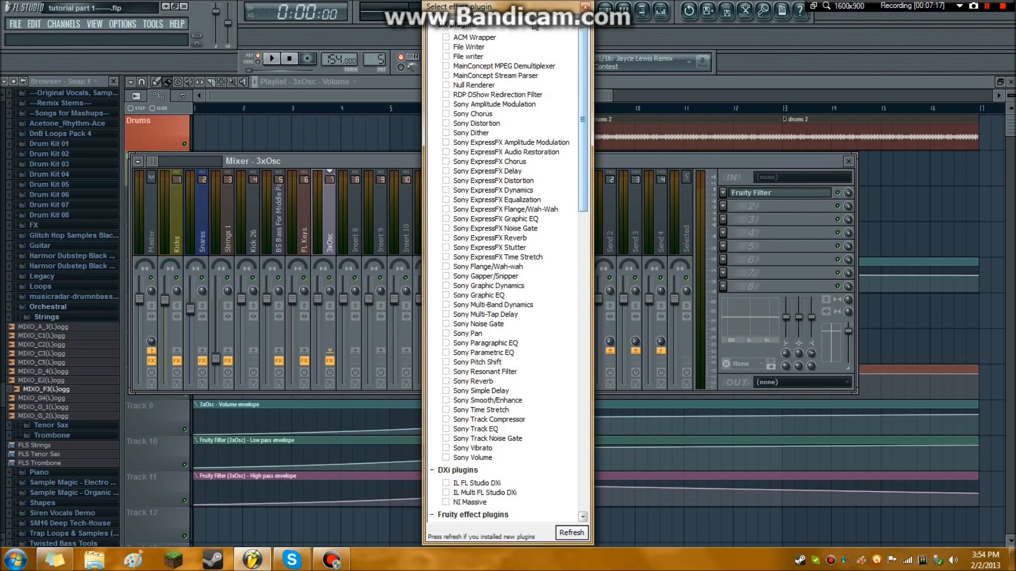
pyautogui.moveTo(526, 9); pyautogui.dragTo(473, 9)
pyautogui.scroll(-10, 507, 250)
pyautogui.scroll(10, 492, 382)
pyautogui.click(519, 537)
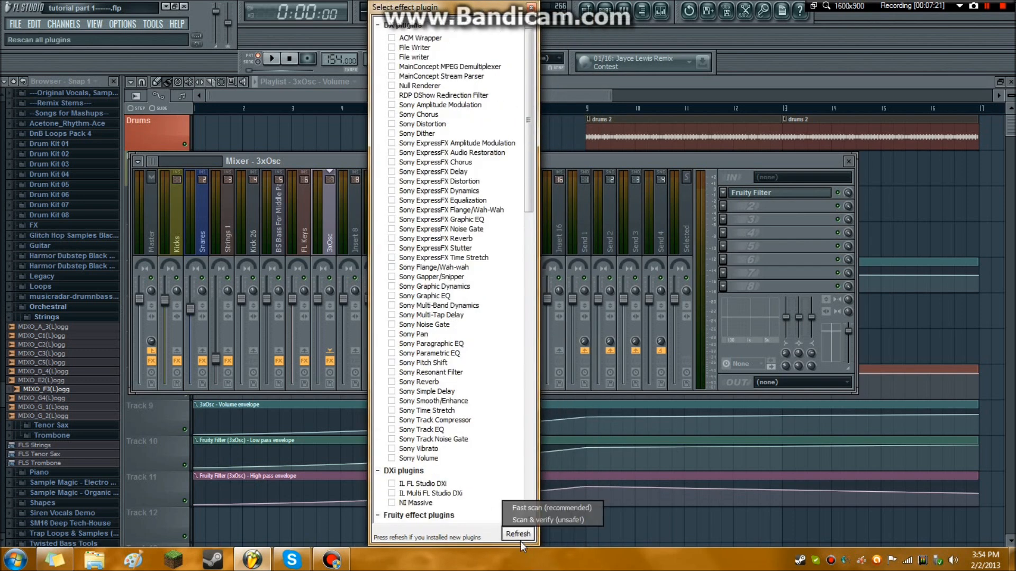
pyautogui.click(532, 510)
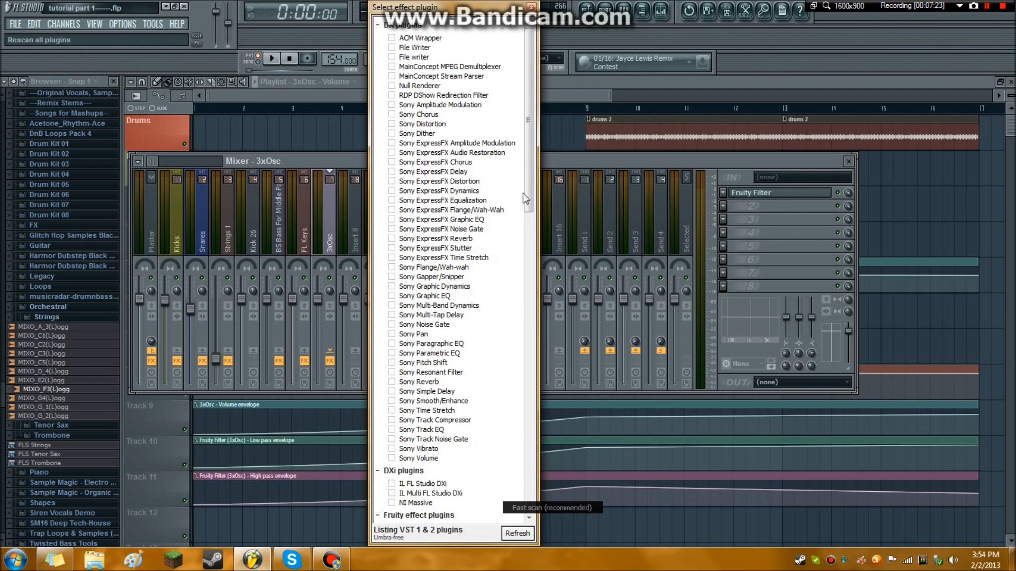
pyautogui.scroll(-7, 526, 198)
pyautogui.moveTo(533, 196); pyautogui.dragTo(528, 252)
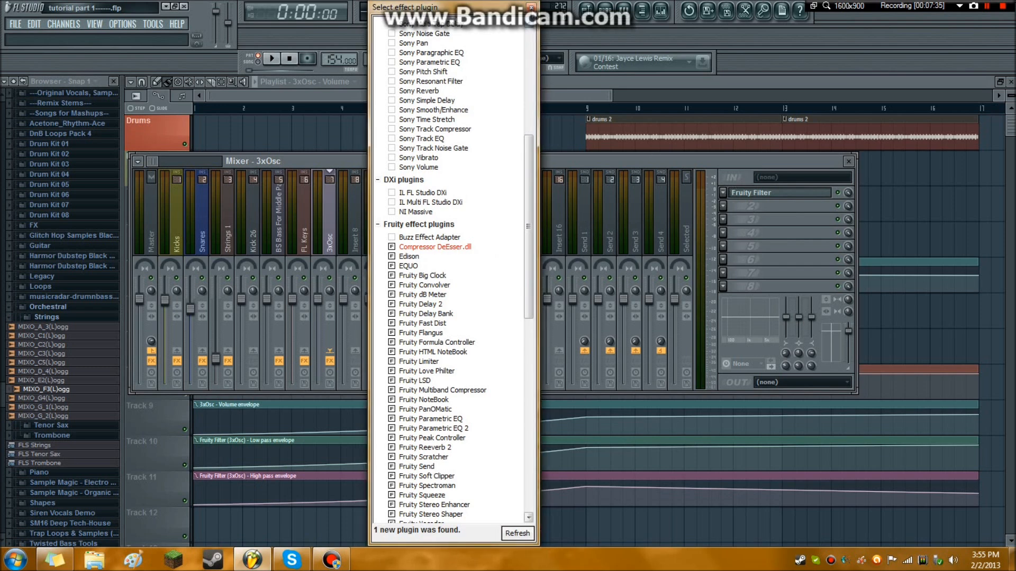
pyautogui.click(531, 7)
# Try to load Compressor DeEsser.dll into the second effect slot of the 3xOsc mixer track.
pyautogui.click(723, 206)
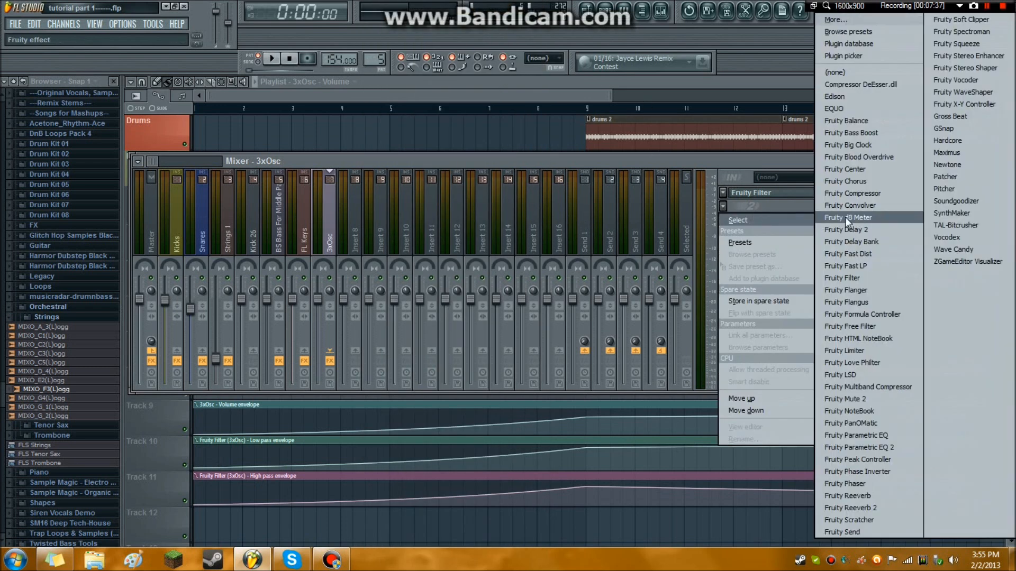
pyautogui.click(869, 85)
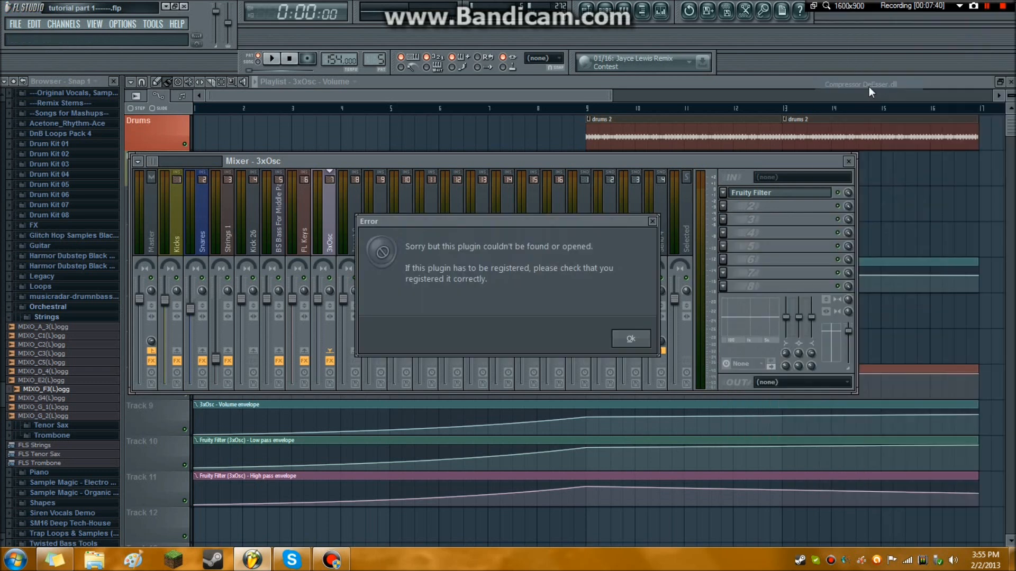
pyautogui.click(629, 339)
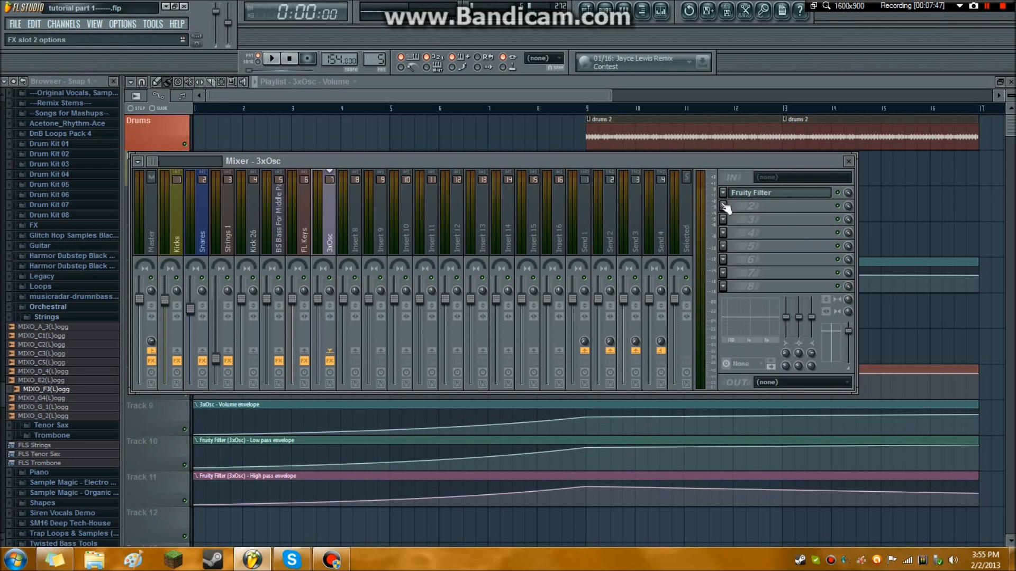
# Switch to the desktop and open the VST folder inside Plugins through the FL Studio 10 folder shortcut.
pyautogui.click(167, 7)
pyautogui.moveTo(535, 184); pyautogui.dragTo(847, 373)
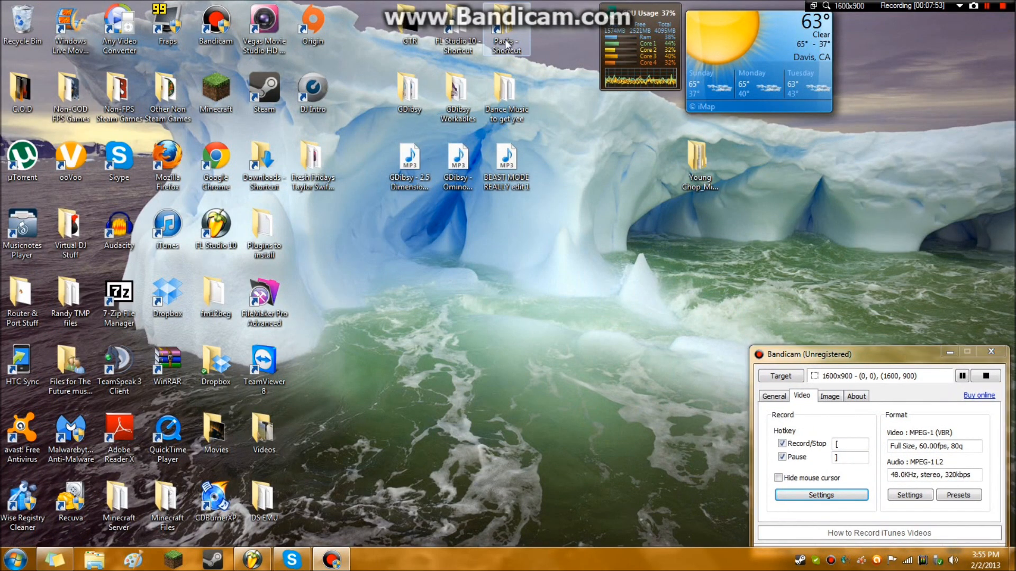
pyautogui.doubleClick(507, 43)
pyautogui.click(708, 66)
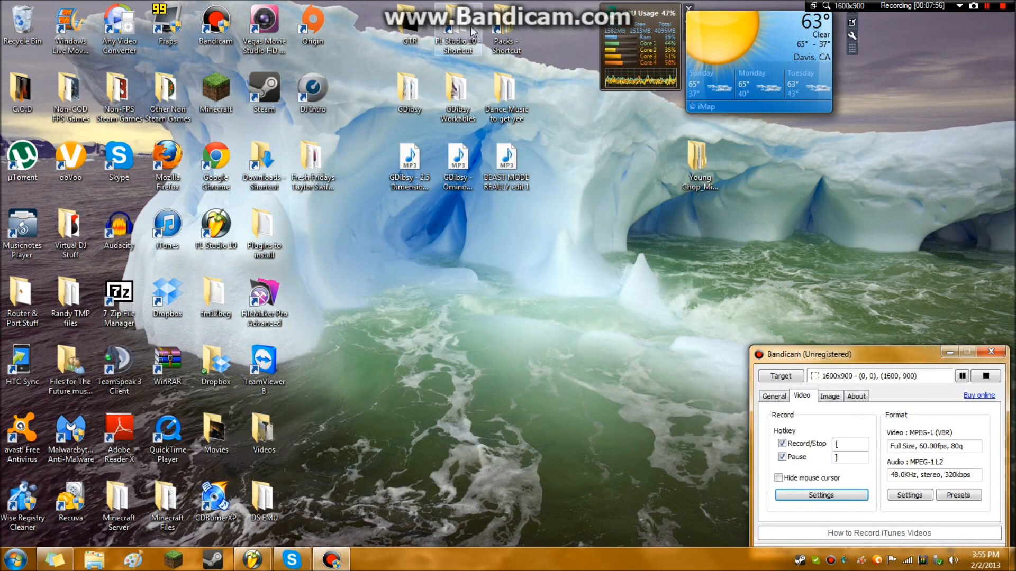
pyautogui.doubleClick(471, 32)
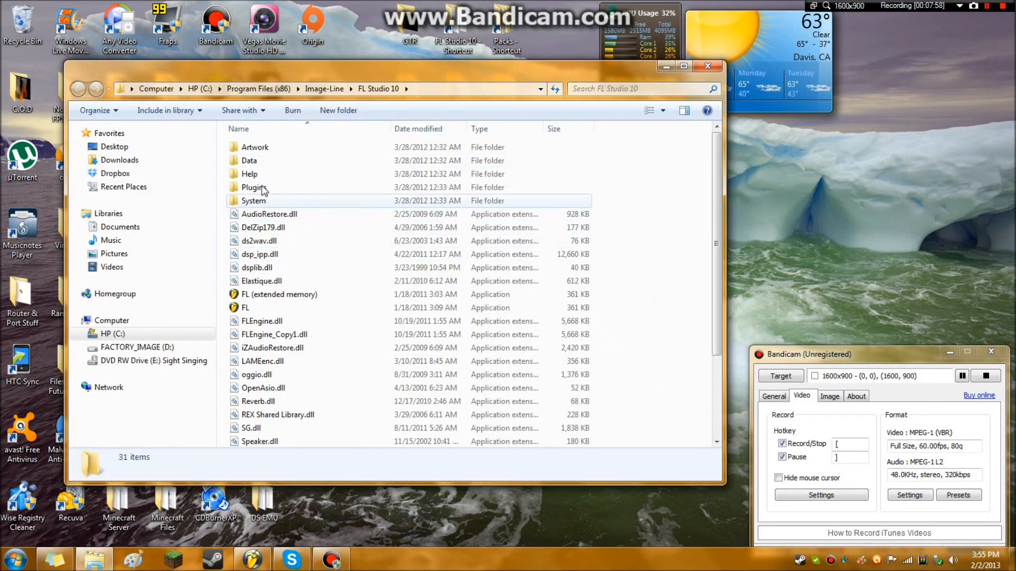
pyautogui.doubleClick(254, 188)
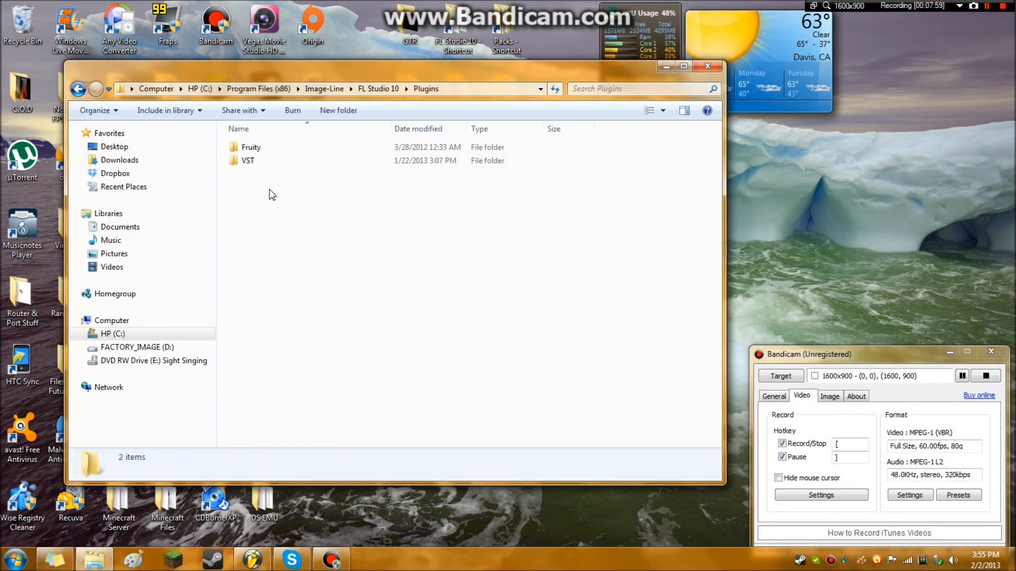
pyautogui.doubleClick(264, 165)
pyautogui.scroll(-9, 259, 159)
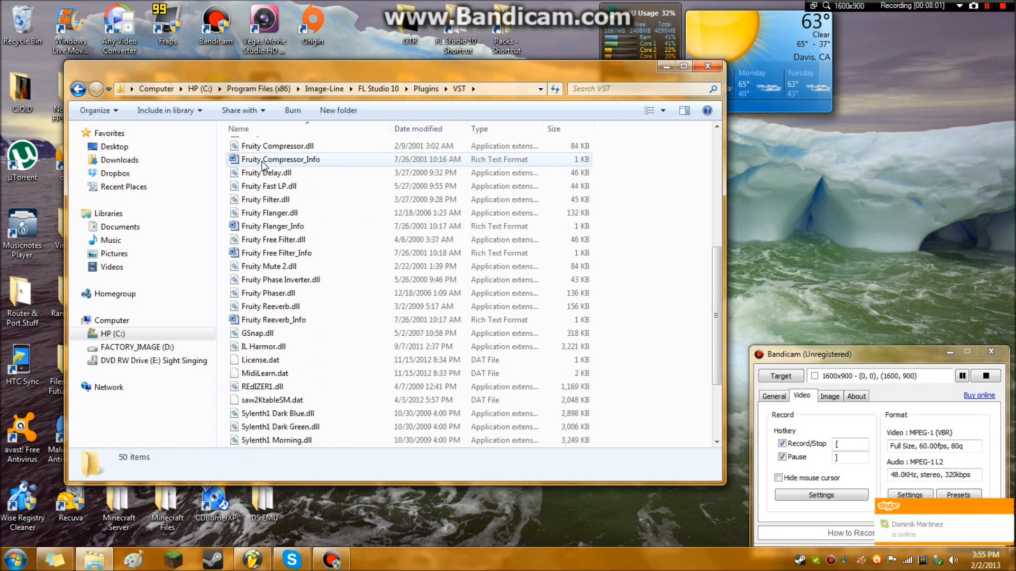
pyautogui.scroll(9, 259, 158)
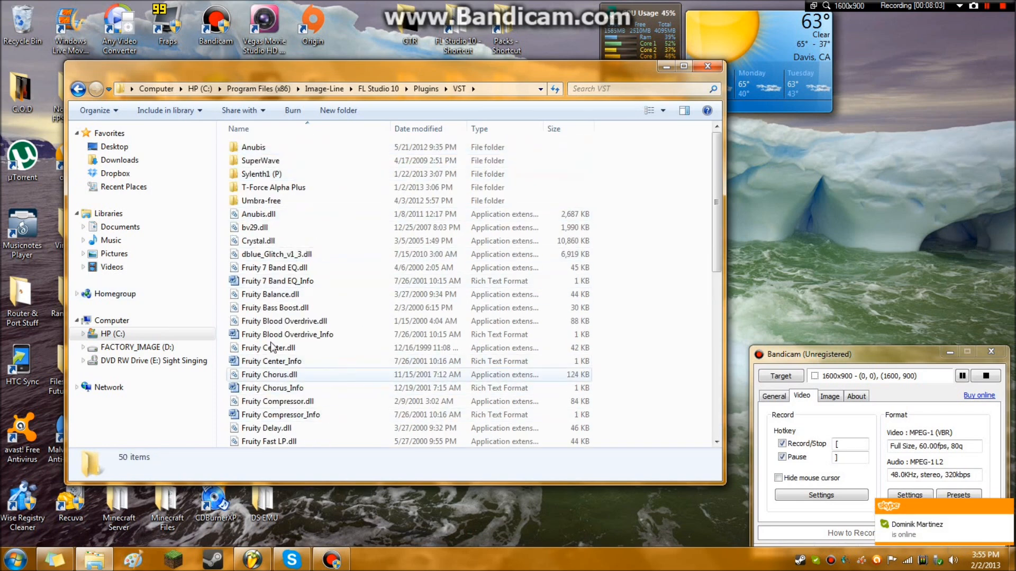
# Go back to Computer and open the Program Files (x86) folder on the HP (C:) drive.
pyautogui.click(78, 89)
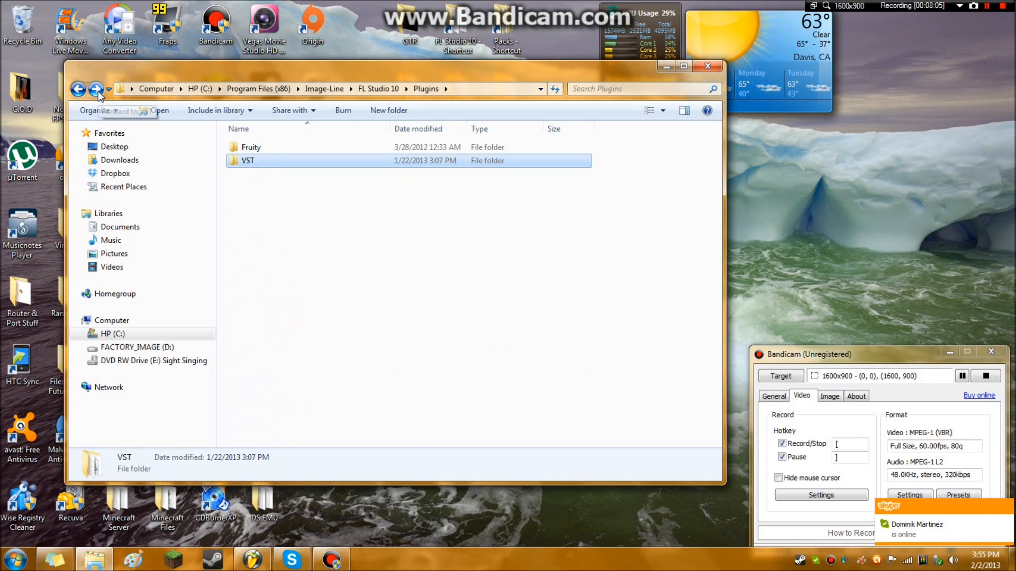
pyautogui.click(79, 90)
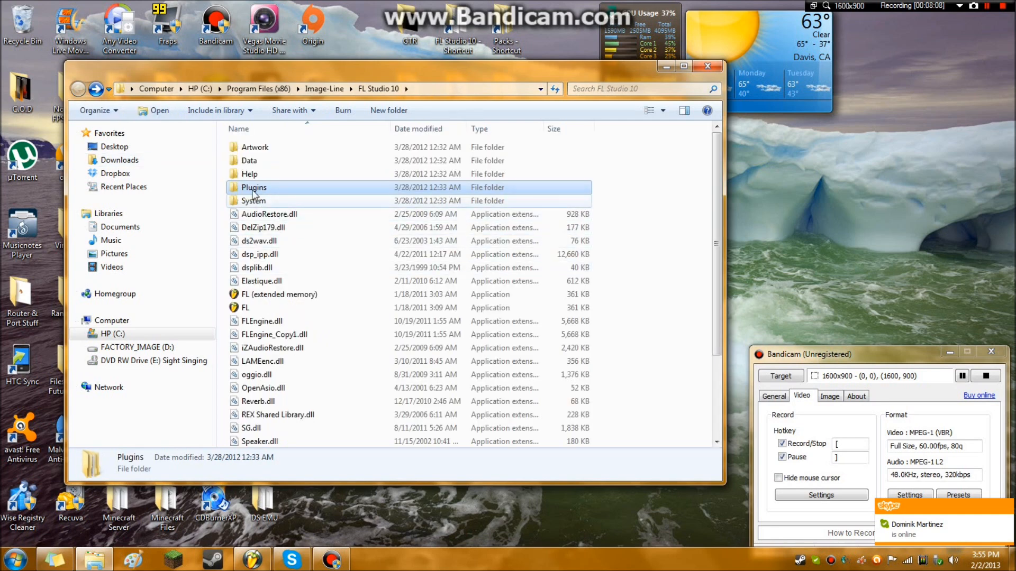
pyautogui.click(157, 89)
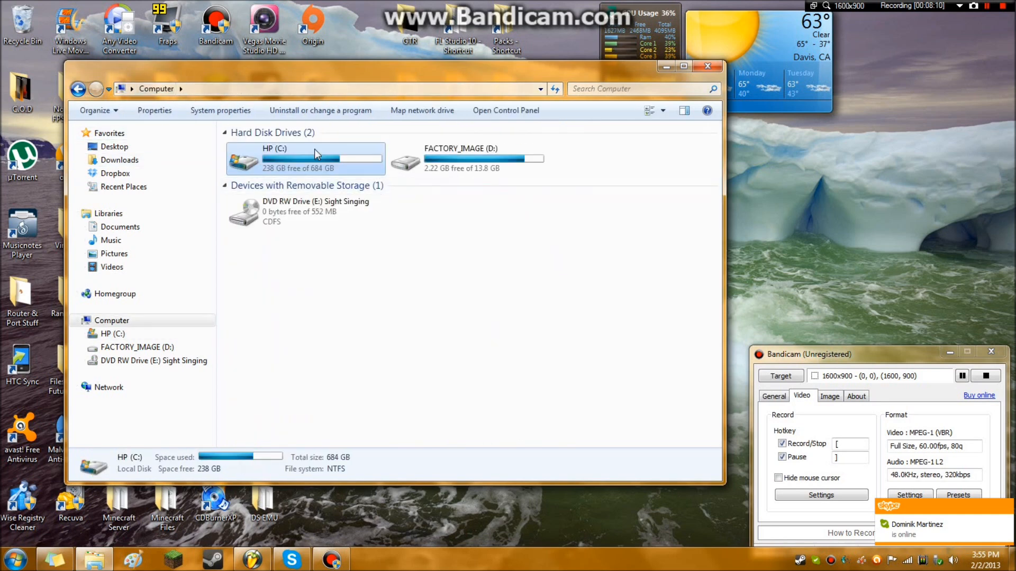
pyautogui.doubleClick(254, 143)
pyautogui.doubleClick(270, 308)
pyautogui.scroll(-10, 288, 233)
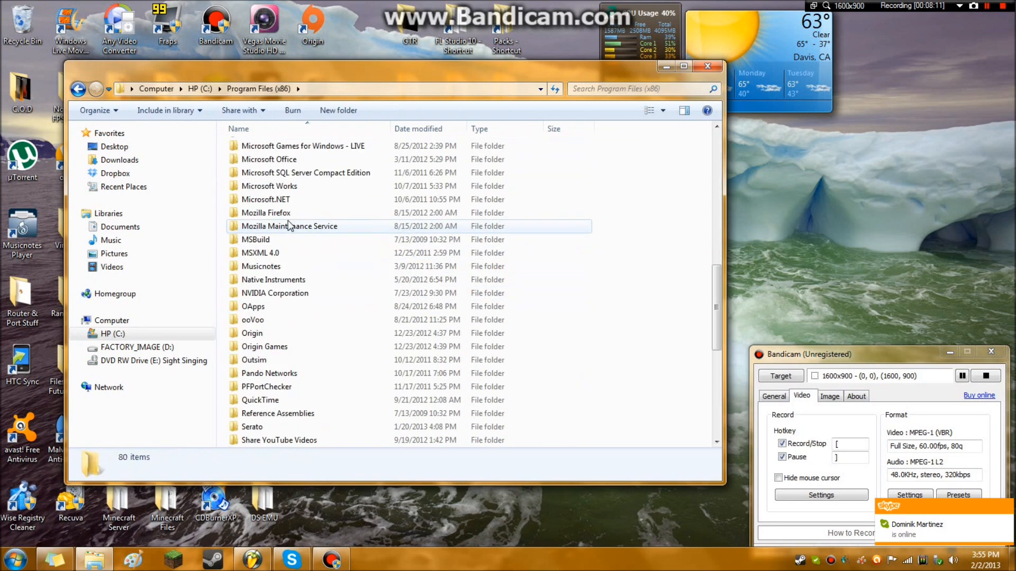
pyautogui.scroll(7, 289, 224)
pyautogui.scroll(3, 287, 237)
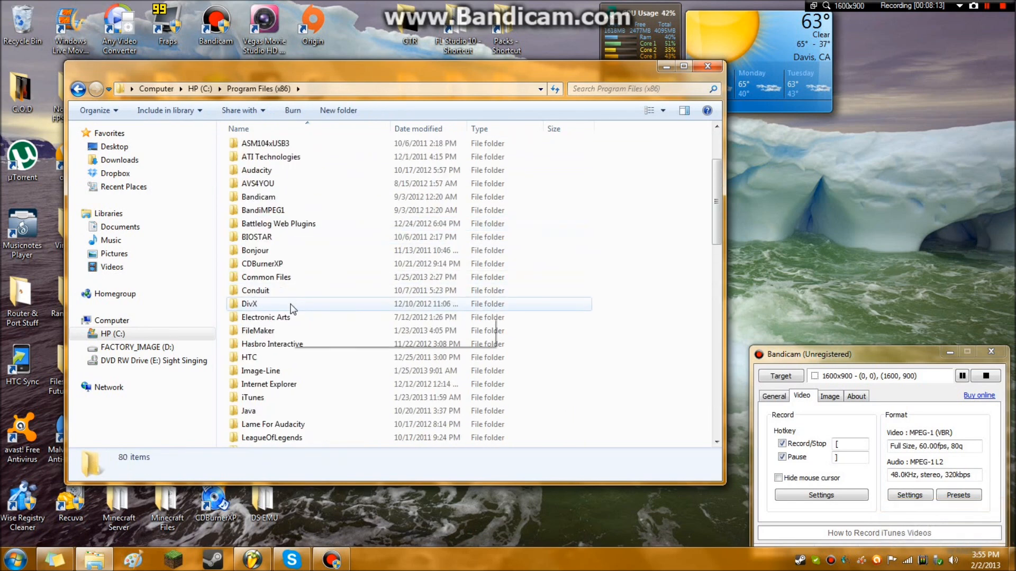
# Open Image-Line, FL Studio 10, Plugins and VST in turn, and look through the plugin files in the VST folder.
pyautogui.scroll(-3, 285, 264)
pyautogui.click(285, 269)
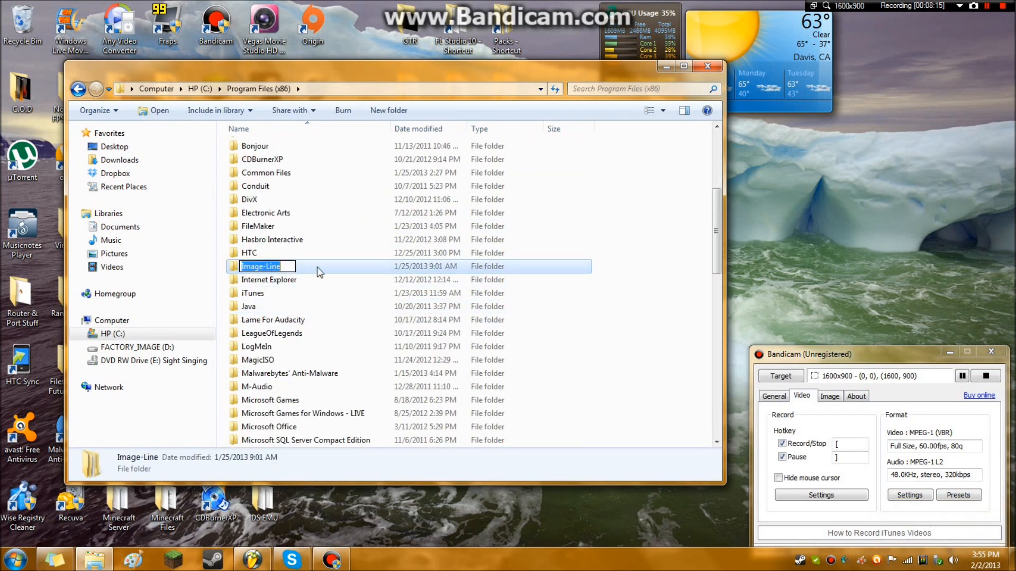
pyautogui.doubleClick(316, 266)
pyautogui.doubleClick(275, 165)
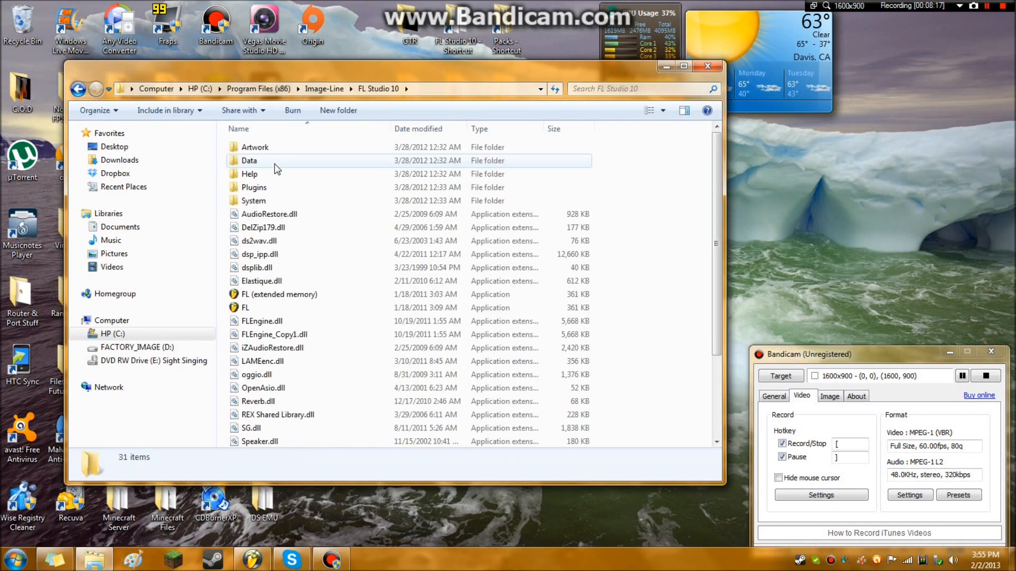
pyautogui.doubleClick(275, 187)
pyautogui.doubleClick(256, 160)
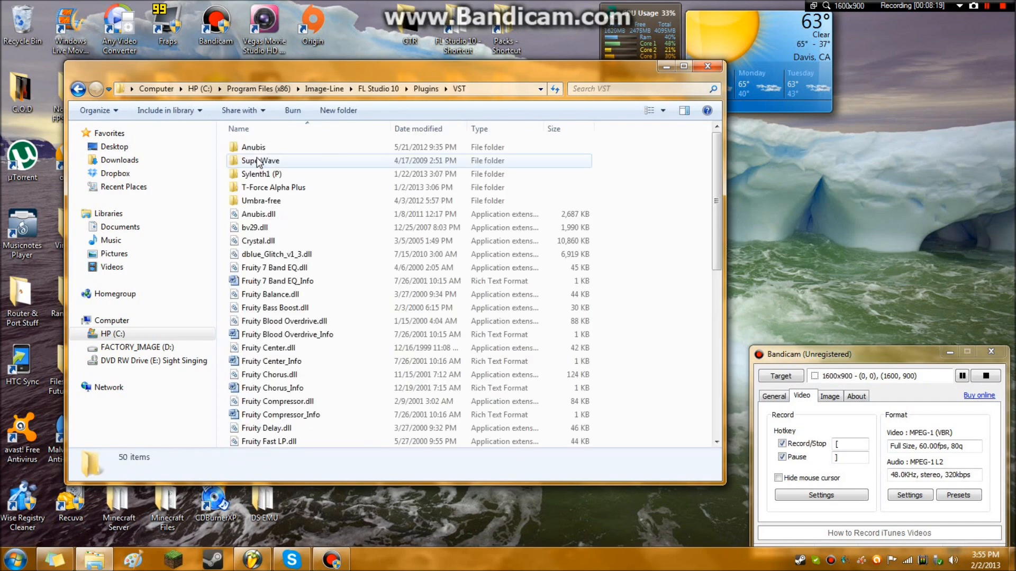
pyautogui.moveTo(505, 68); pyautogui.dragTo(547, 75)
pyautogui.scroll(-9, 344, 211)
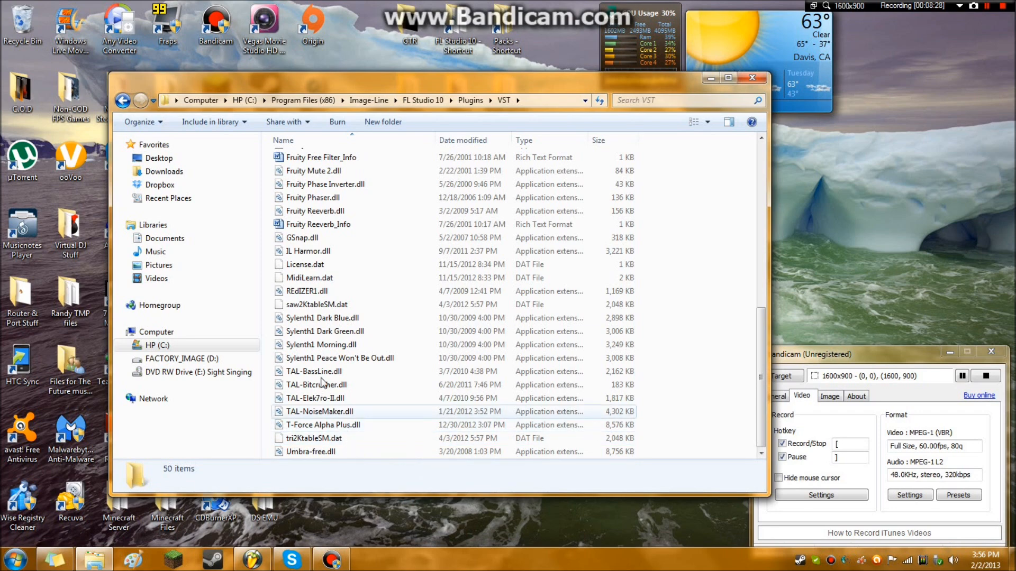
pyautogui.scroll(4, 350, 366)
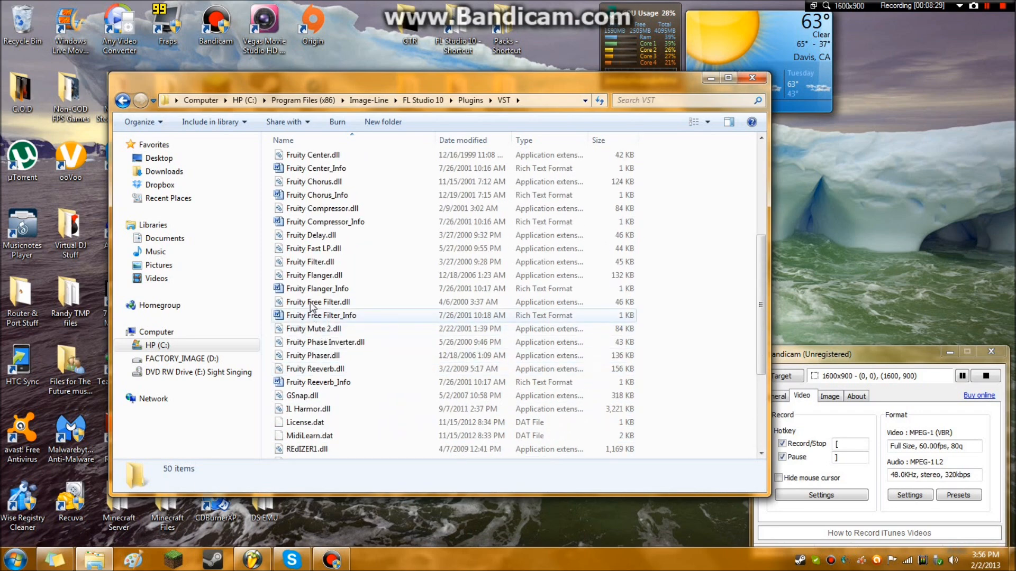
pyautogui.scroll(4, 325, 274)
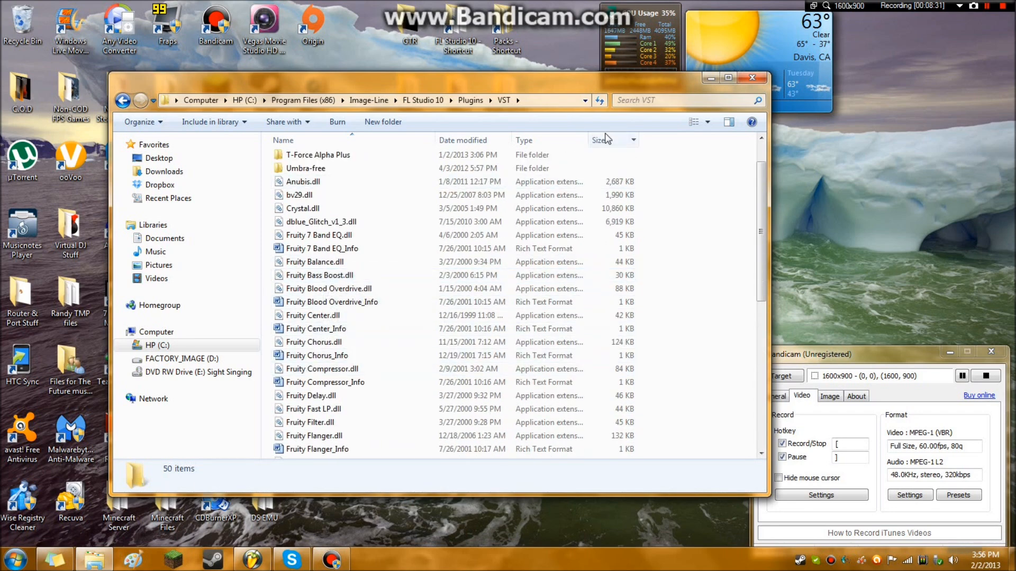
# Look over the remaining plugin files in the VST folder, close its window and switch back to FL Studio.
pyautogui.scroll(-8, 318, 260)
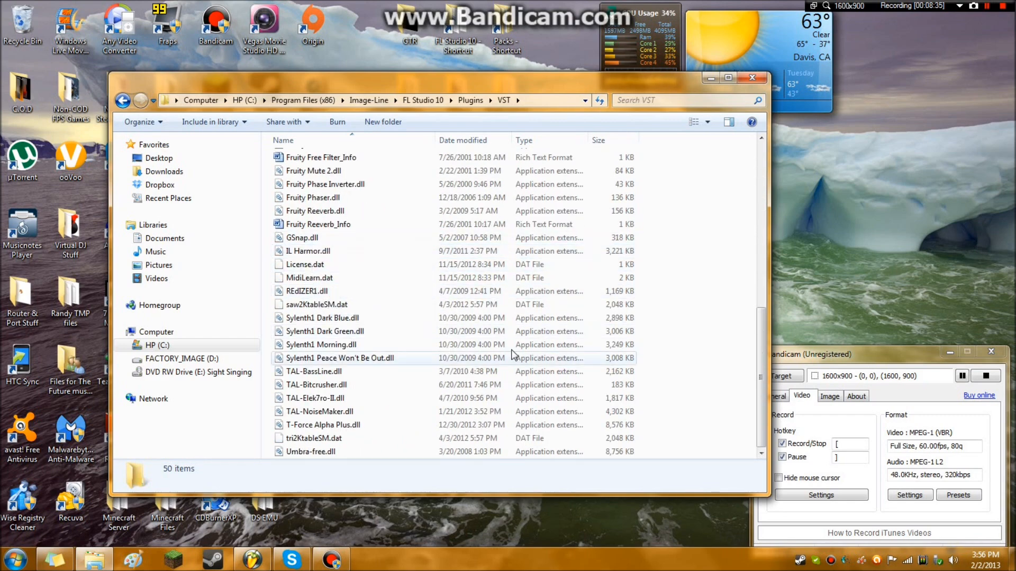
pyautogui.scroll(8, 310, 315)
pyautogui.scroll(1, 310, 315)
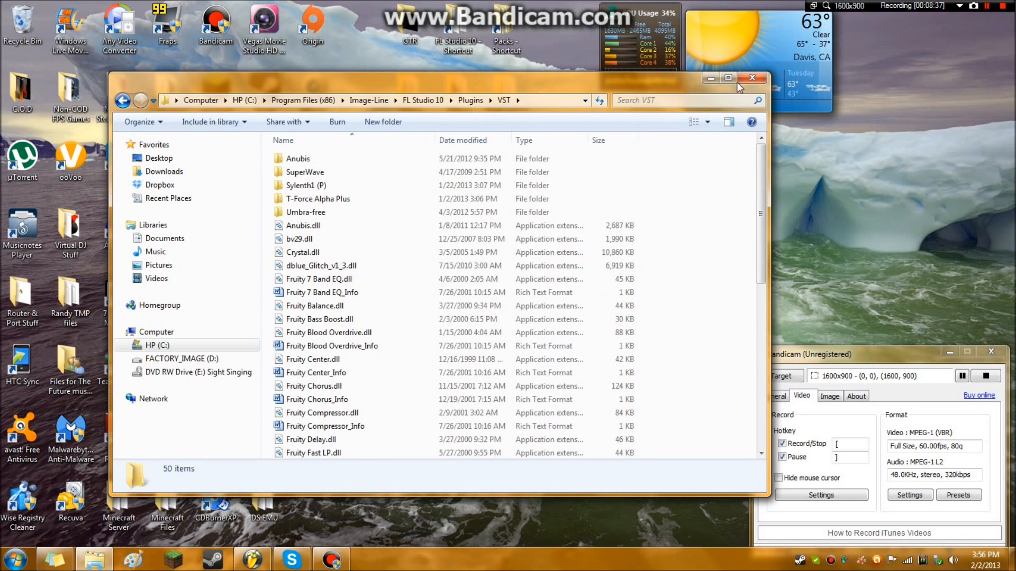
pyautogui.click(752, 77)
pyautogui.click(252, 559)
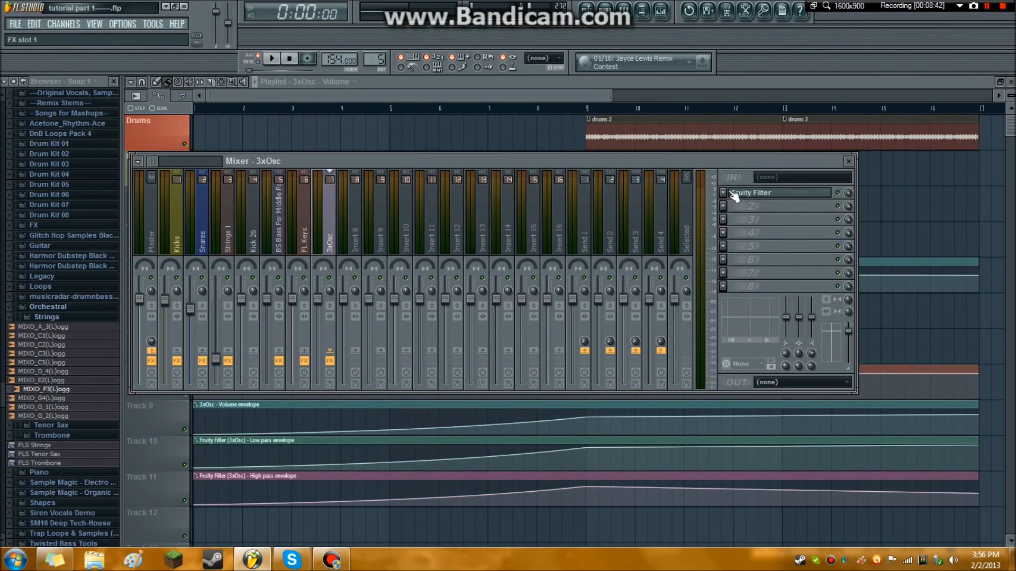
# Open the full generator plugin list for adding a channel, look through its entries, and close it along with the mixer.
pyautogui.click(75, 25)
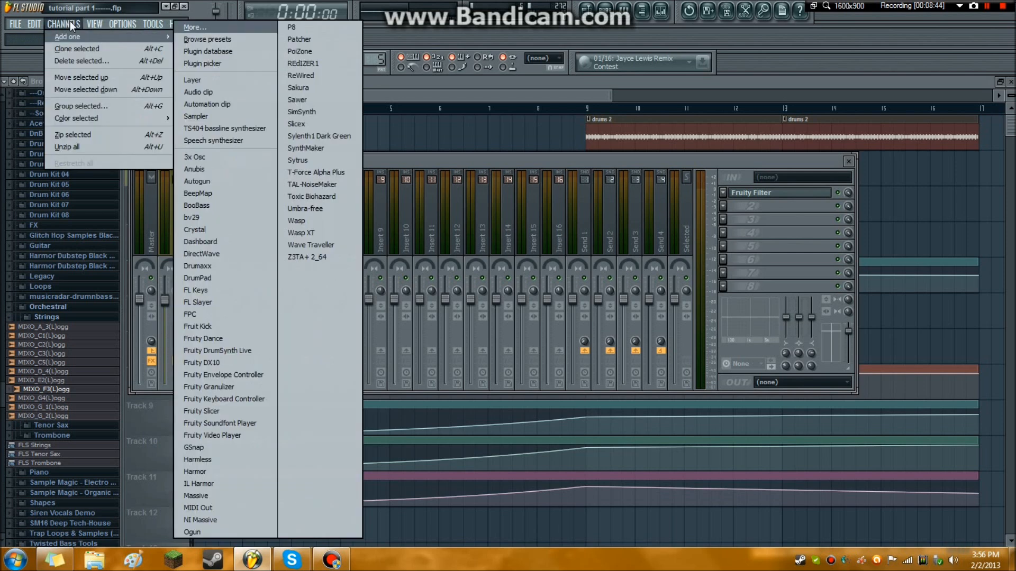
pyautogui.moveTo(180, 24)
pyautogui.moveTo(71, 30)
pyautogui.click(204, 32)
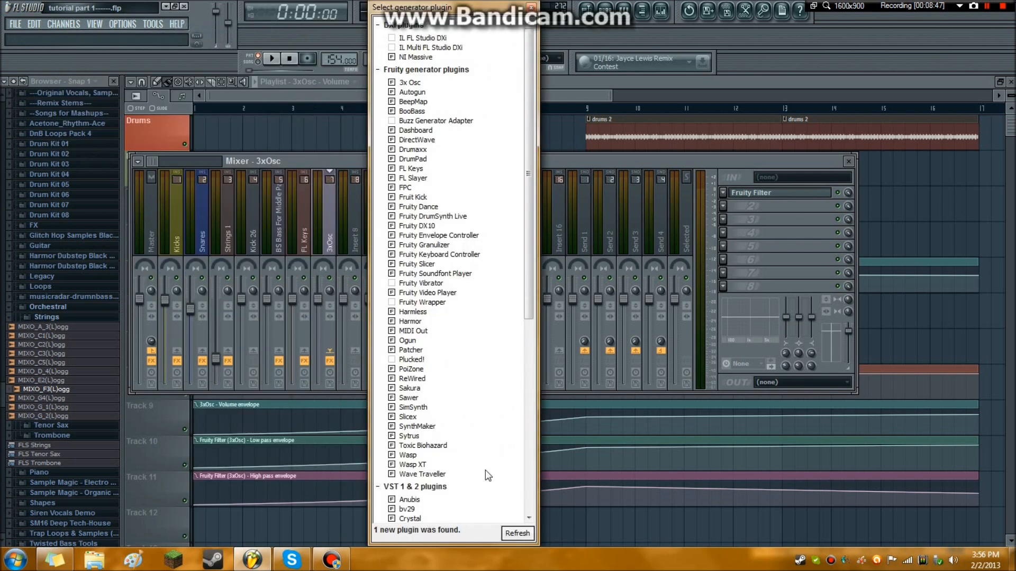
pyautogui.scroll(-12, 433, 161)
pyautogui.scroll(12, 476, 149)
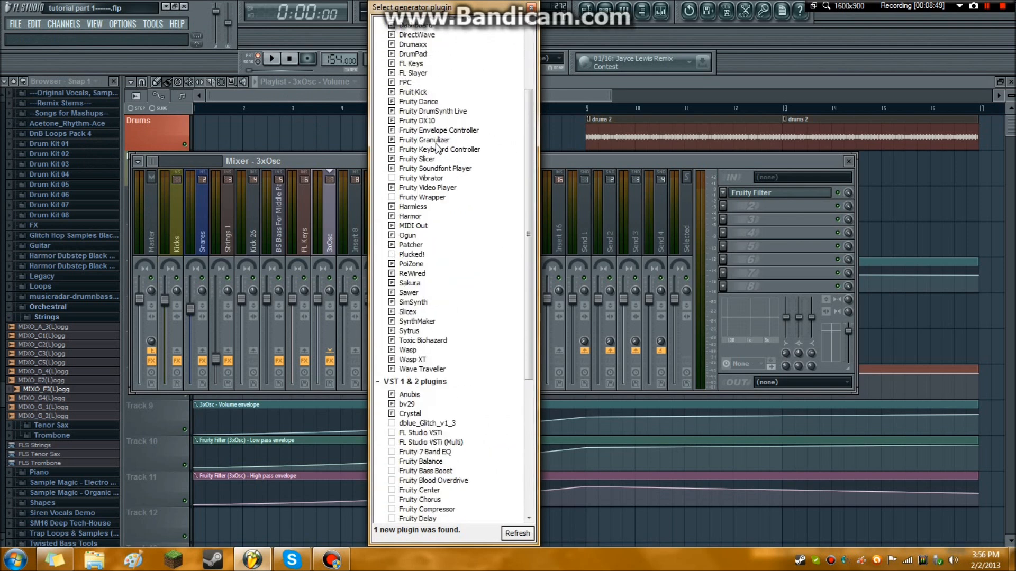
pyautogui.click(531, 7)
pyautogui.moveTo(385, 94); pyautogui.dragTo(273, 73)
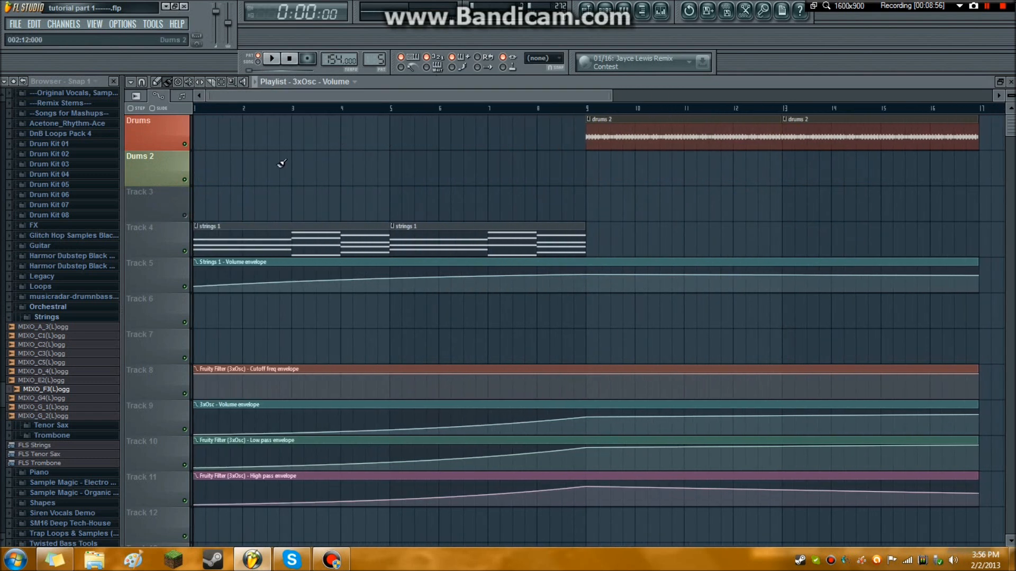